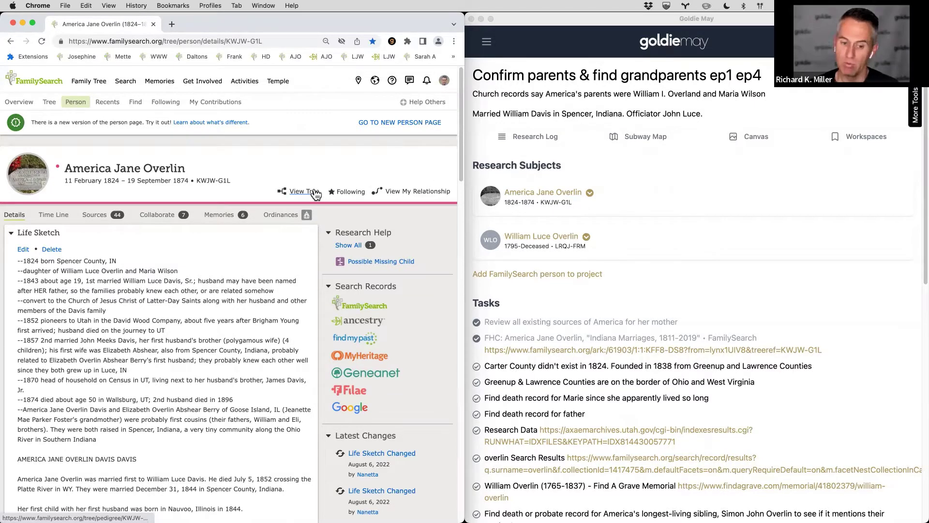
- Review the research subject's life sketch, vitals, residences and listed parents on the FamilySearch person page
scroll(230, 265, "down", 15)
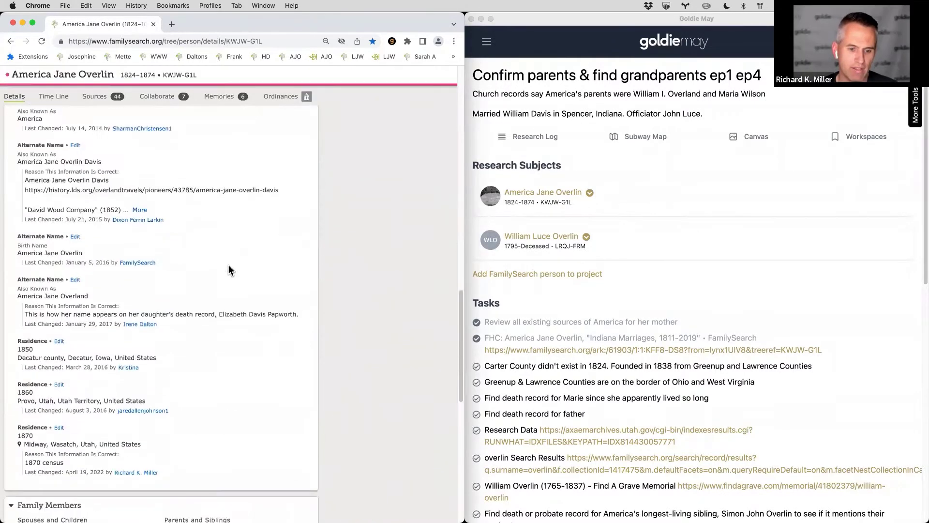
scroll(228, 266, "up", 15)
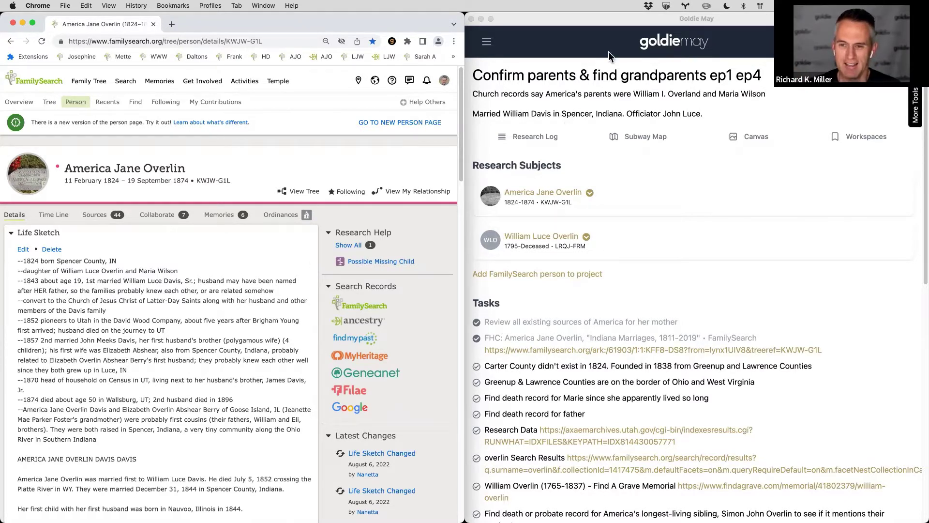
scroll(188, 256, "down", 15)
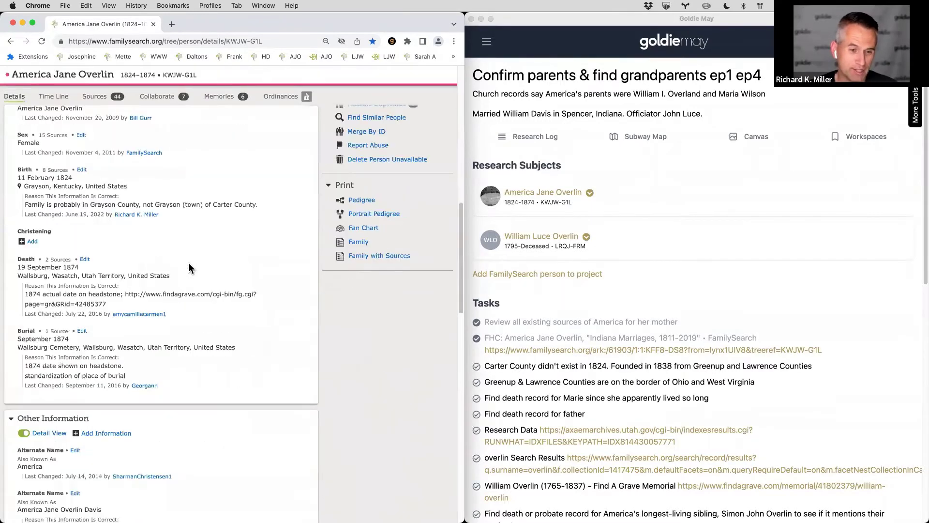
scroll(172, 309, "down", 15)
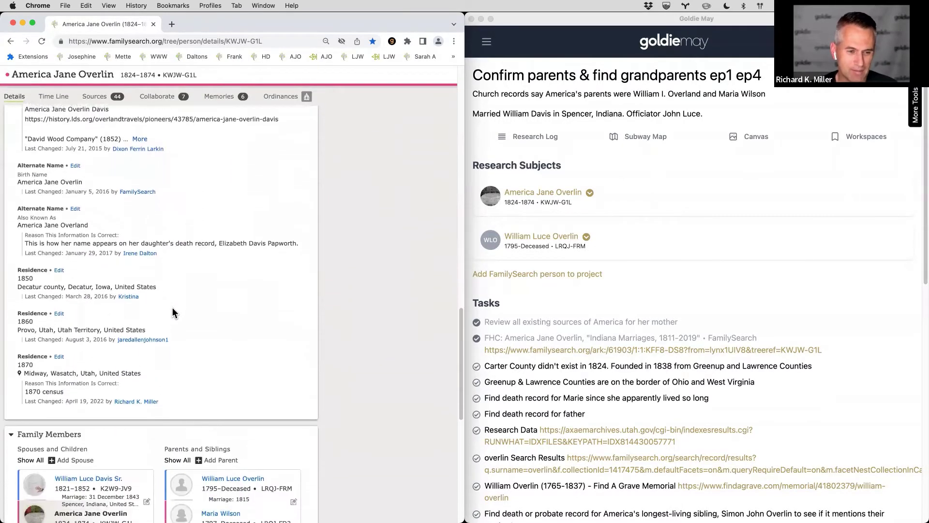
scroll(172, 310, "down", 2)
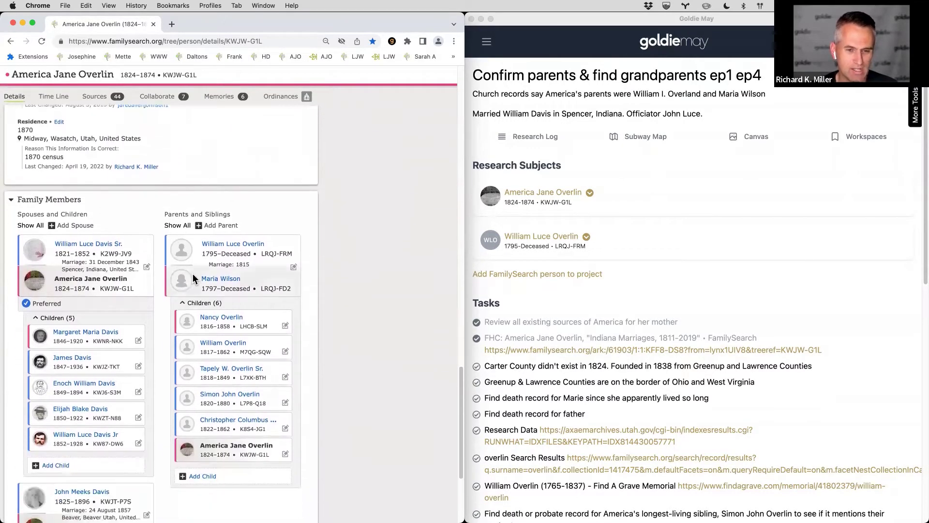
left_click(234, 247)
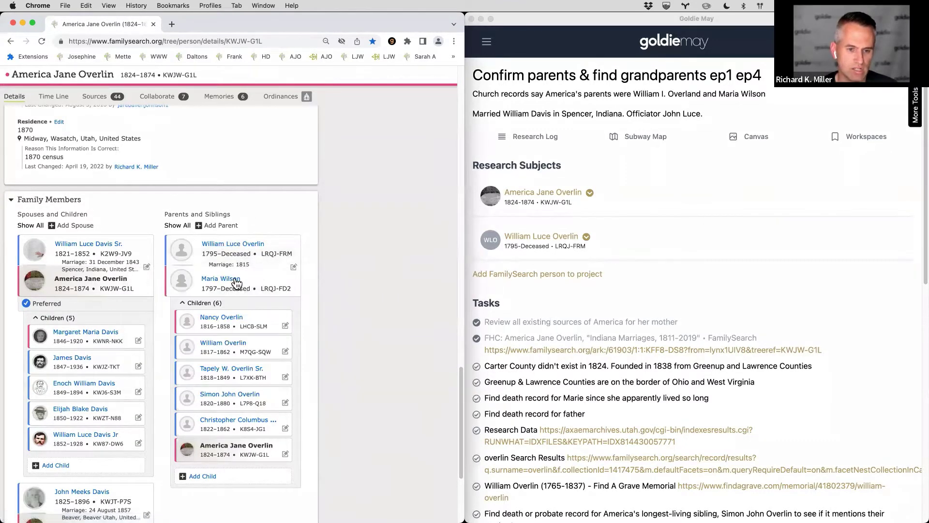
left_click(226, 280)
left_click(307, 200)
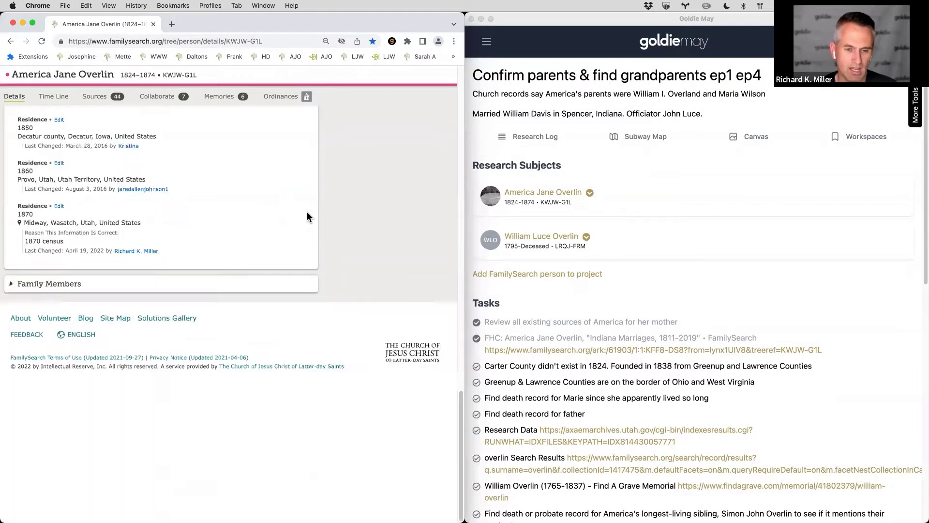
left_click(144, 429)
- Compare the subject's life sketch and family members with the project notes about her parents and Spencer, Indiana marriage
scroll(266, 345, "up", 10)
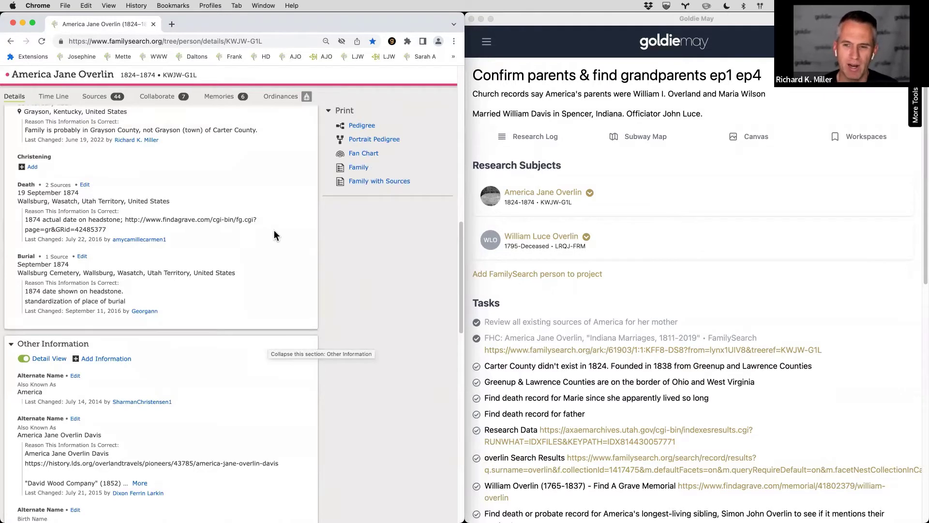
scroll(273, 235, "up", 15)
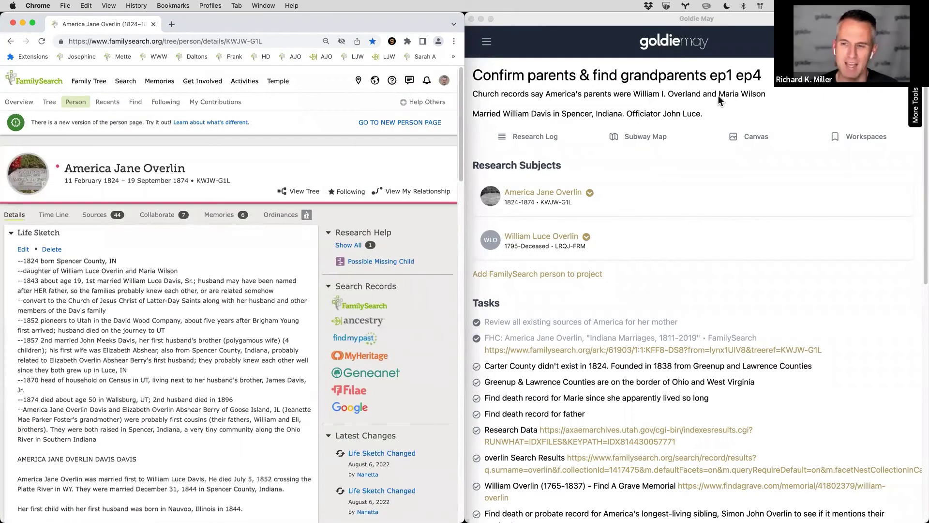
scroll(333, 175, "down", 4)
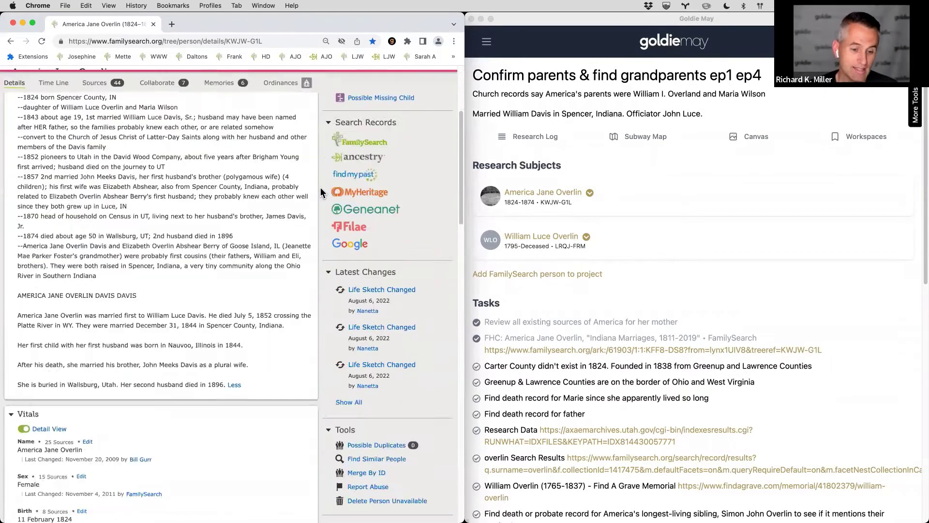
scroll(322, 194, "down", 15)
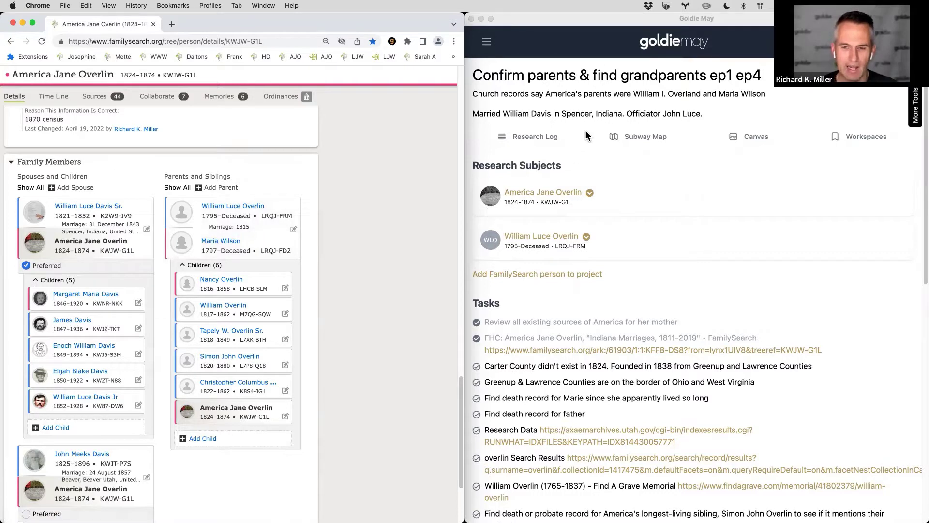
left_click(490, 115)
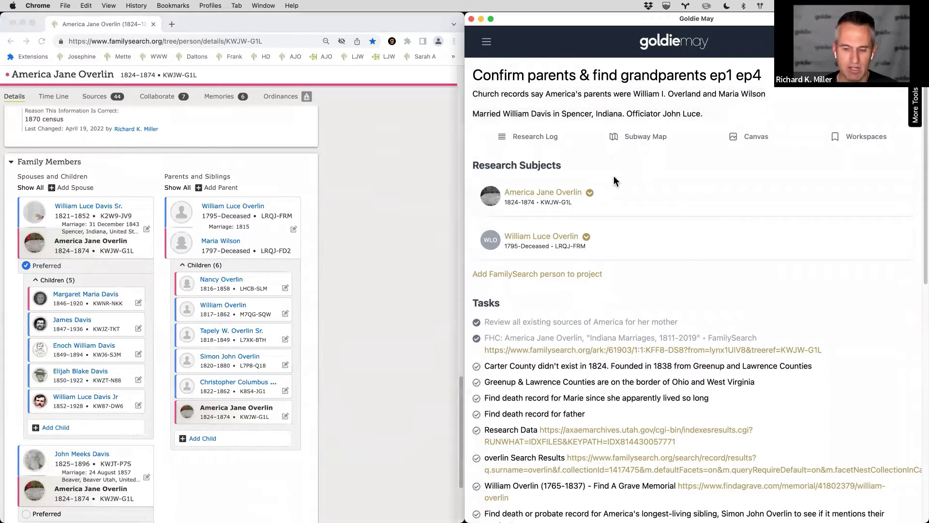
scroll(355, 204, "up", 5)
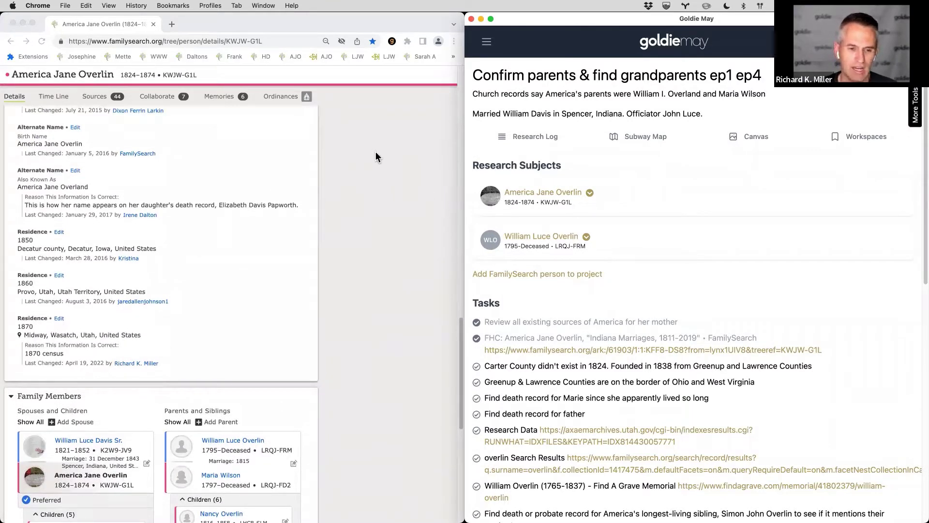
left_click(435, 130)
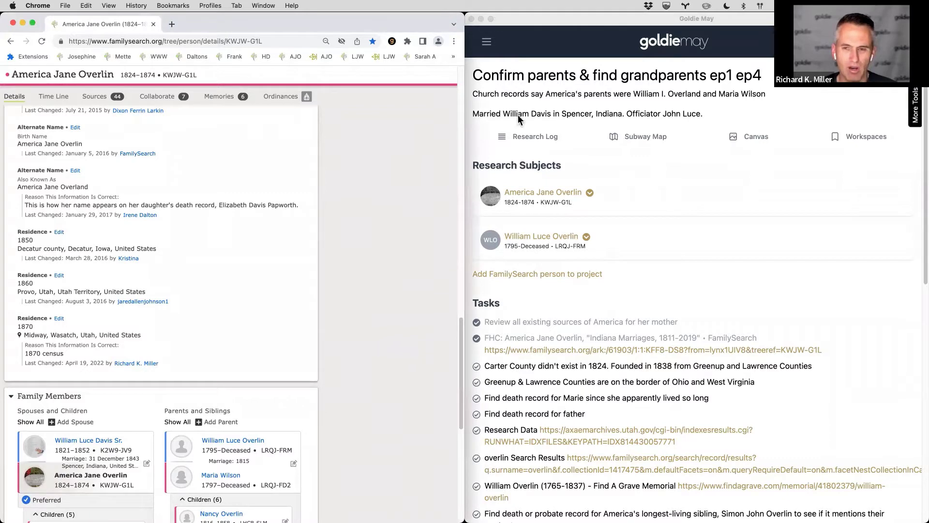
scroll(310, 178, "down", 2)
scroll(310, 177, "down", 4)
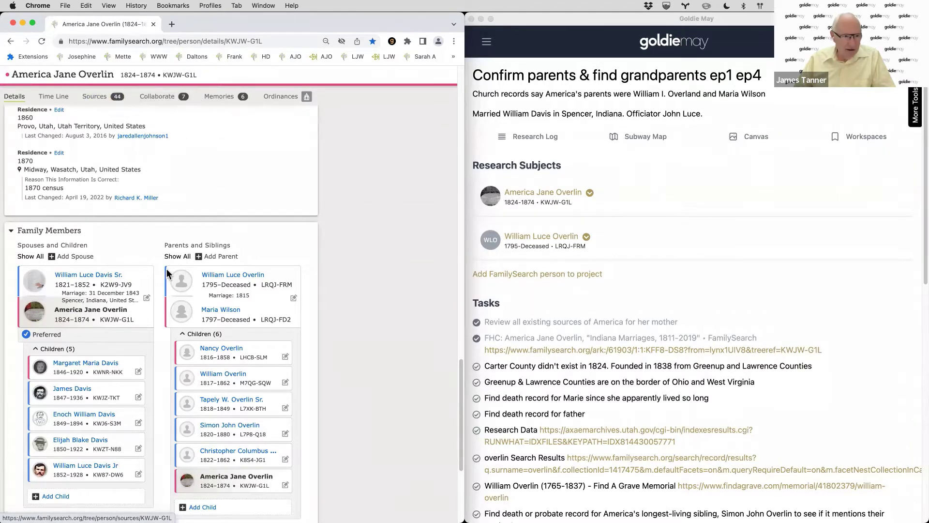
scroll(166, 268, "down", 5)
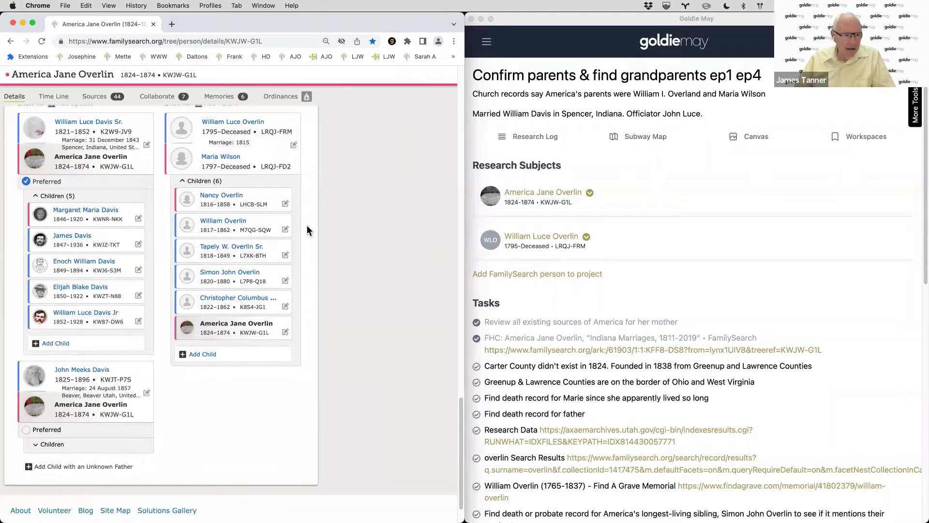
- In Goldie May, open the project's Subway Map and hide the father's line so only the daughter's remains
left_click(640, 138)
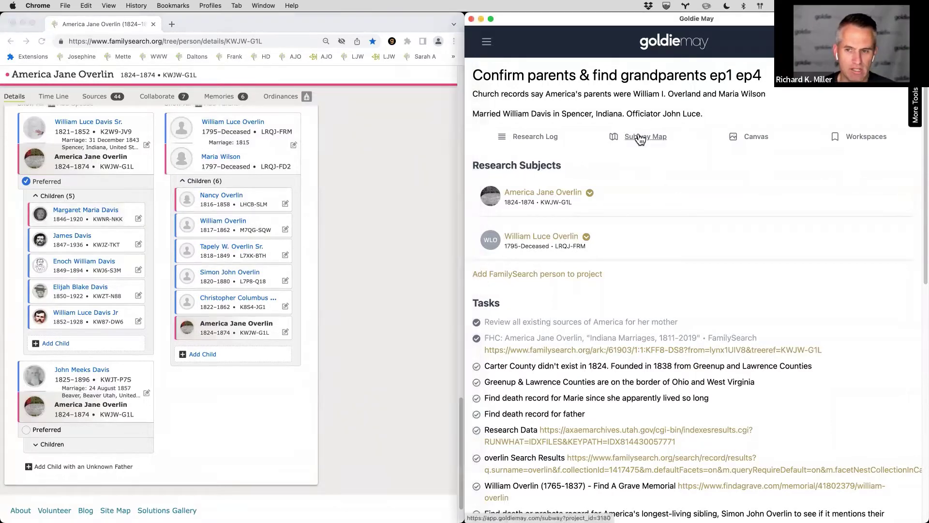
left_click(640, 139)
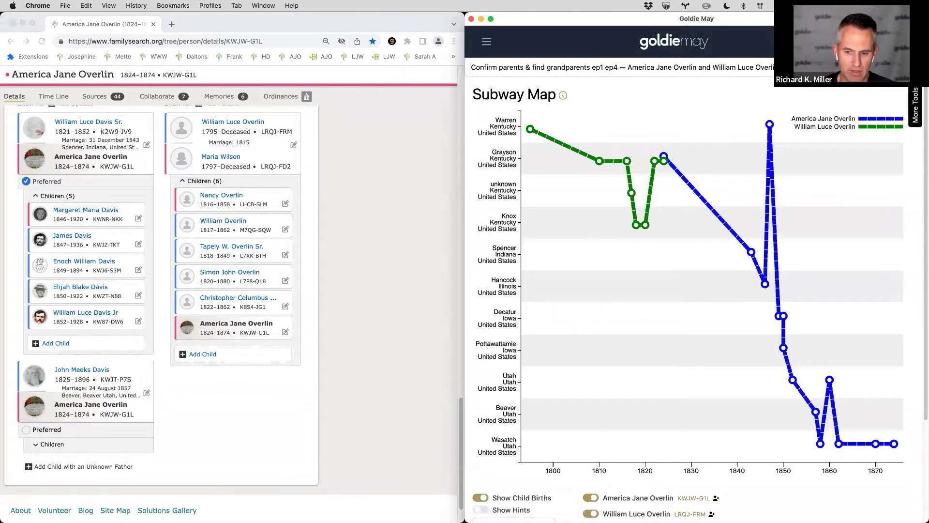
left_click(590, 514)
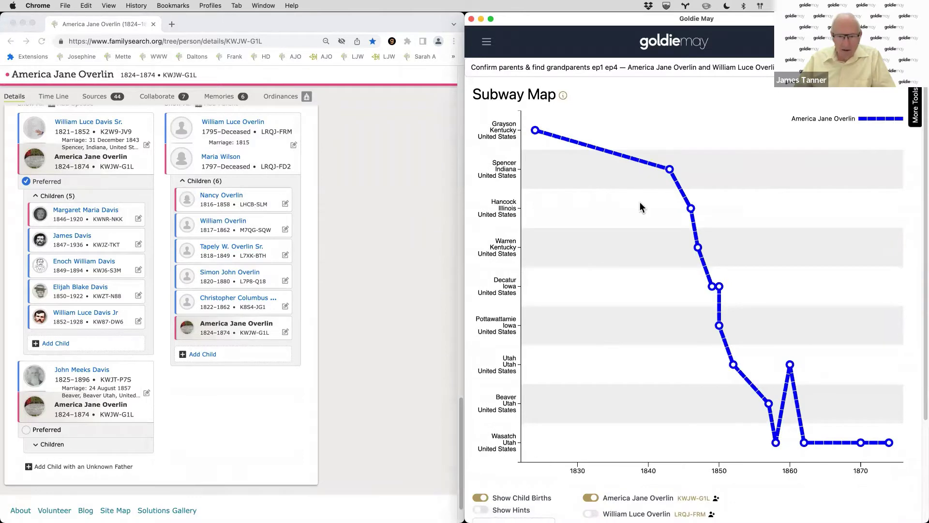
- Inspect the marriage and child-birth events along the subject's line, from Spencer, Indiana through Iowa to Utah
mouse_move(669, 169)
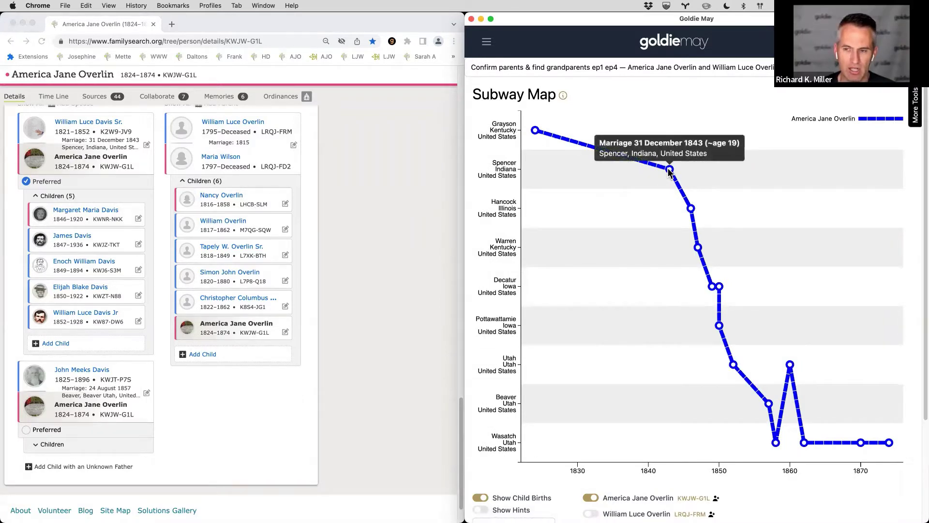
mouse_move(692, 210)
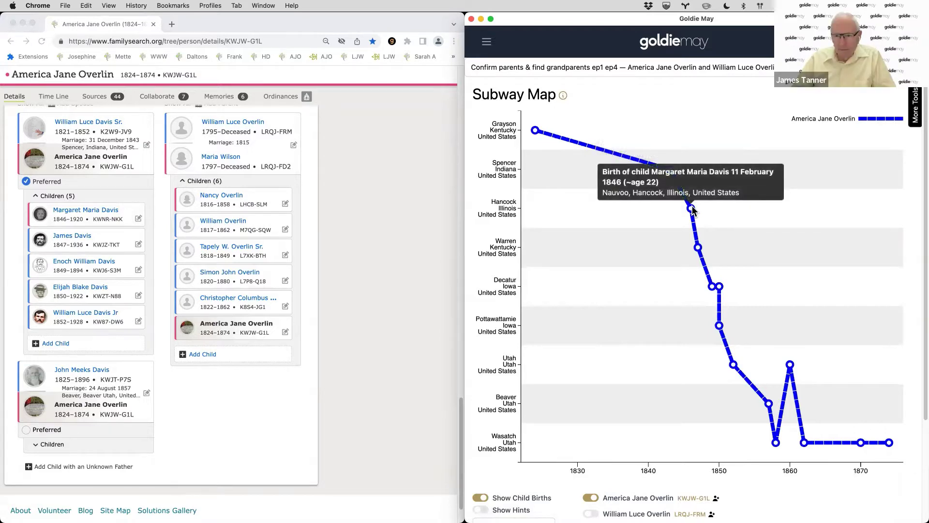
mouse_move(698, 248)
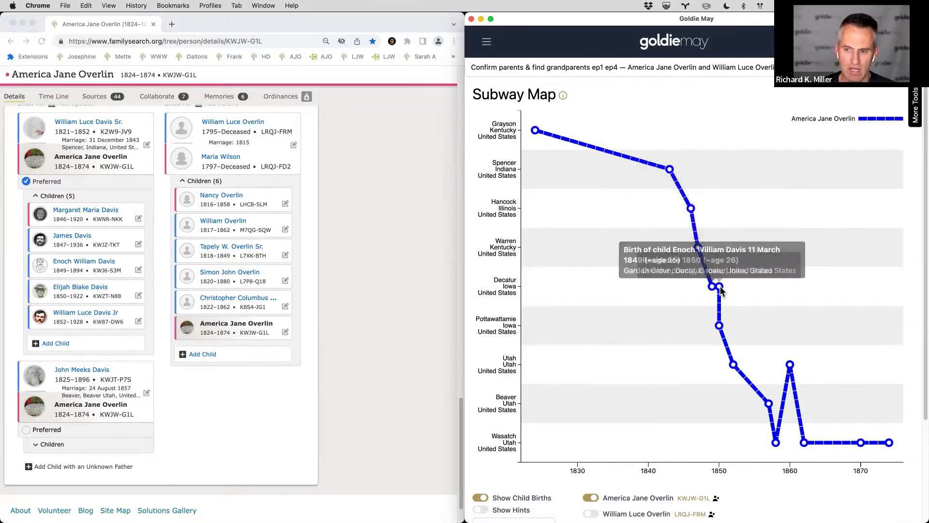
mouse_move(720, 287)
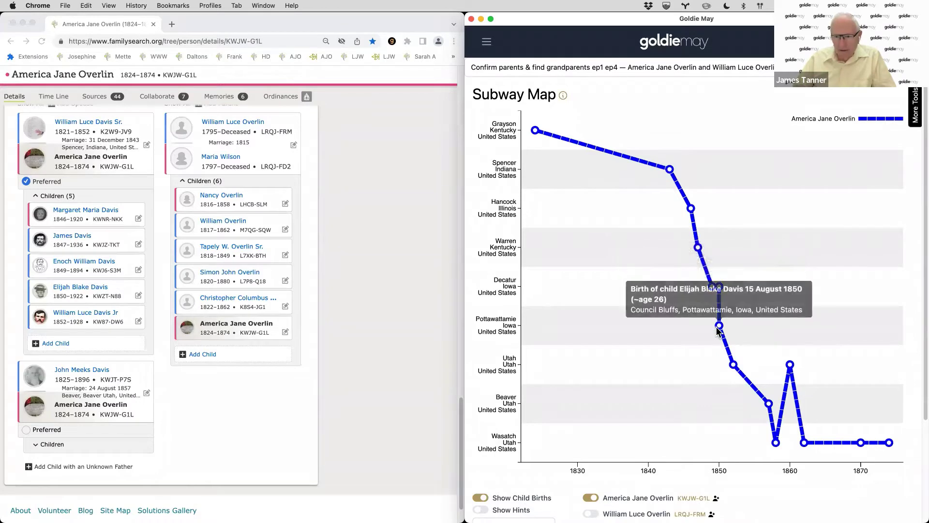
mouse_move(732, 368)
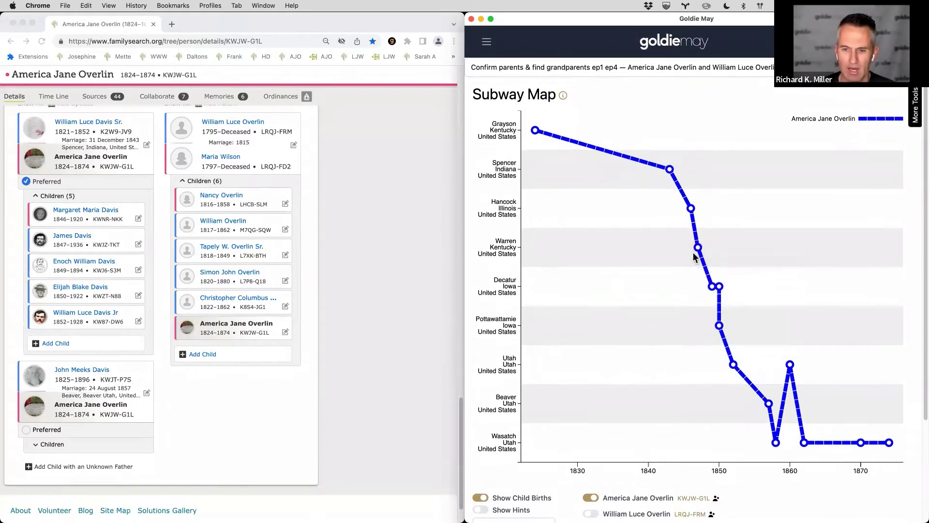
- Set the subway map's location detail to State, Country and inspect the Kentucky event between 1840 and 1850
left_click(514, 519)
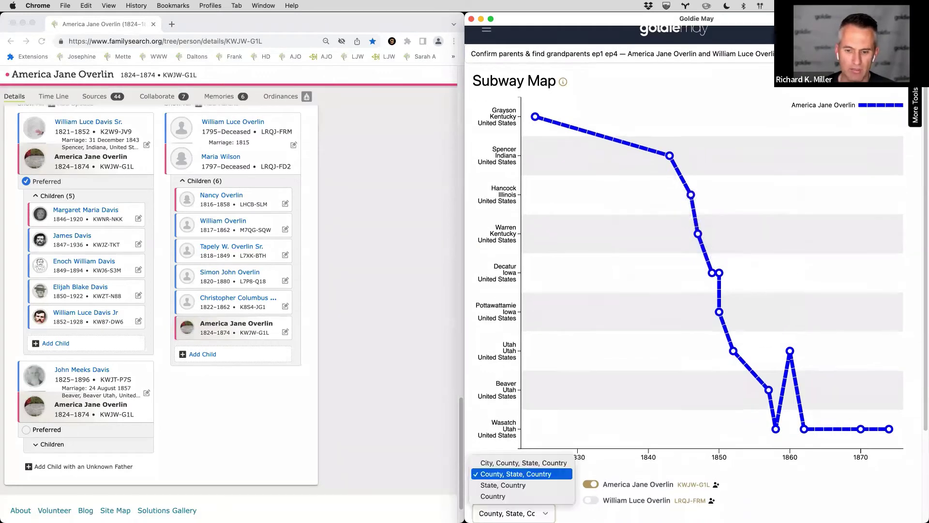
left_click(523, 484)
mouse_move(698, 134)
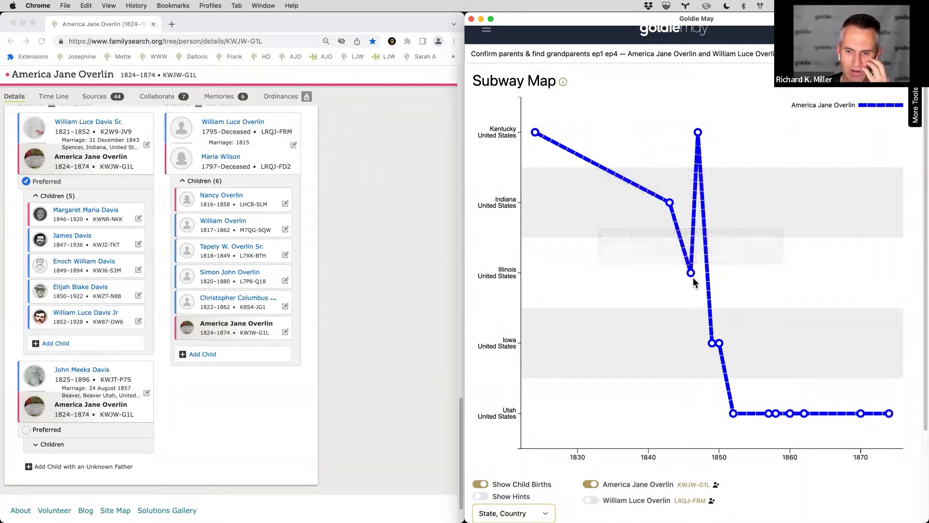
- In FamilySearch, open the person page of the subject's son listed as 1847–1936 in a new browser tab
left_click(64, 232)
left_click(71, 237, "super")
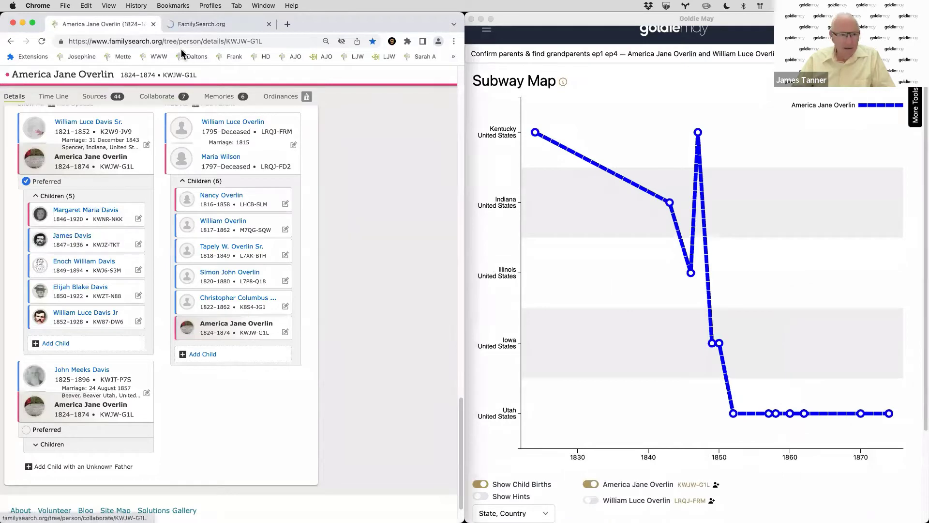
left_click(201, 27)
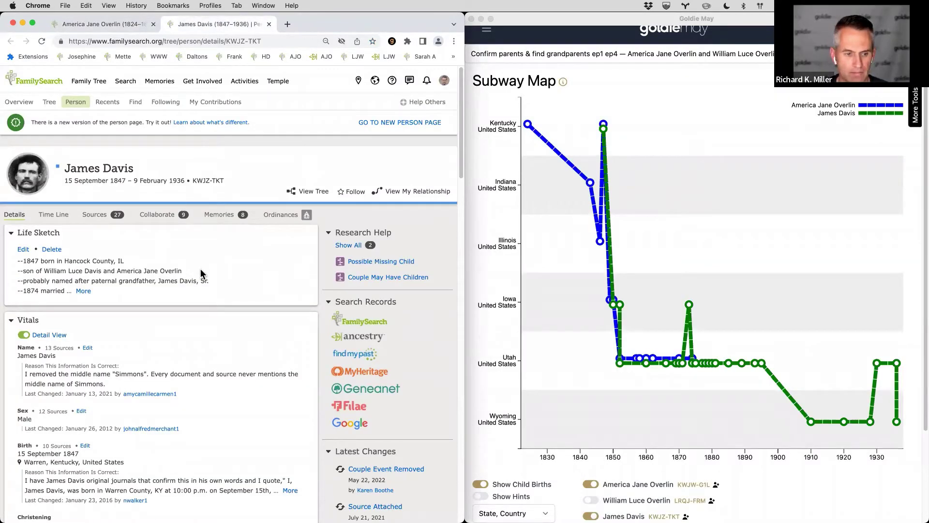
- Review the son's life sketch, vitals and other life events, checking the stated reason for his Warren, Kentucky birthplace
scroll(200, 274, "down", 10)
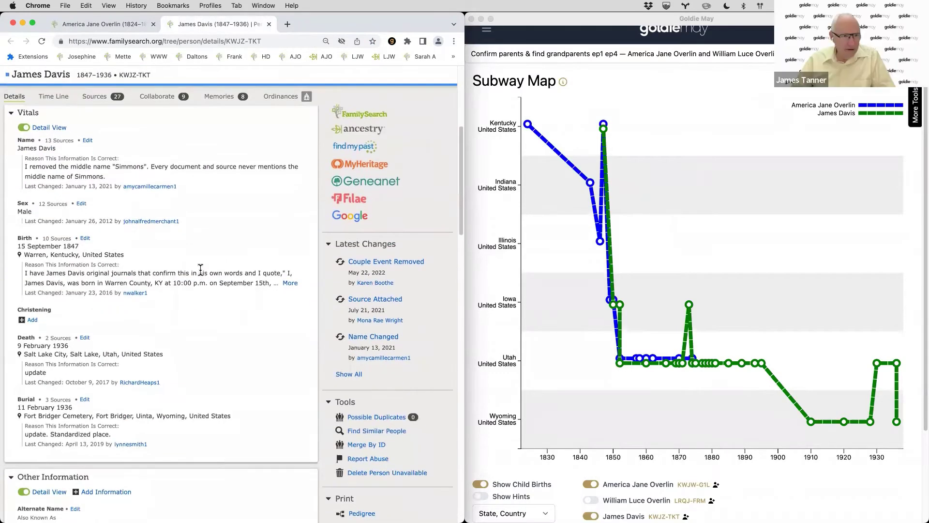
scroll(128, 232, "down", 3)
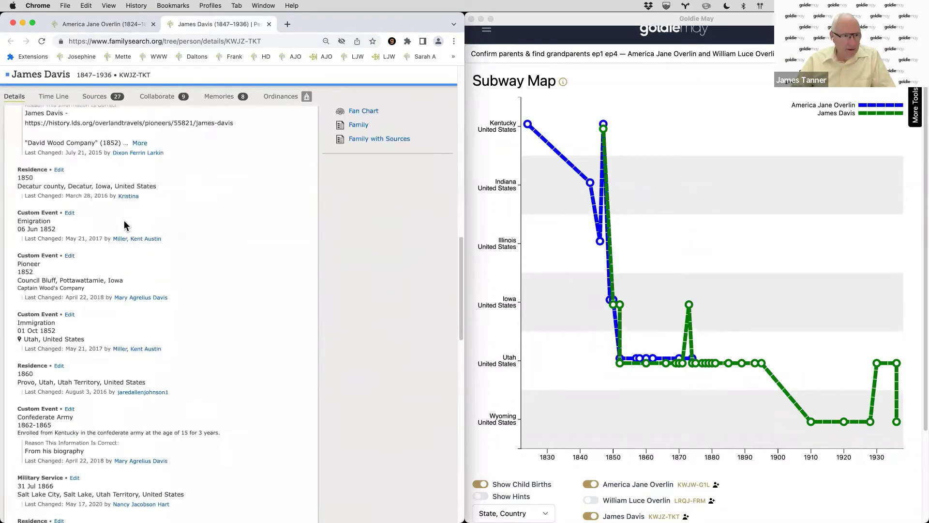
scroll(116, 155, "up", 9)
scroll(99, 134, "up", 5)
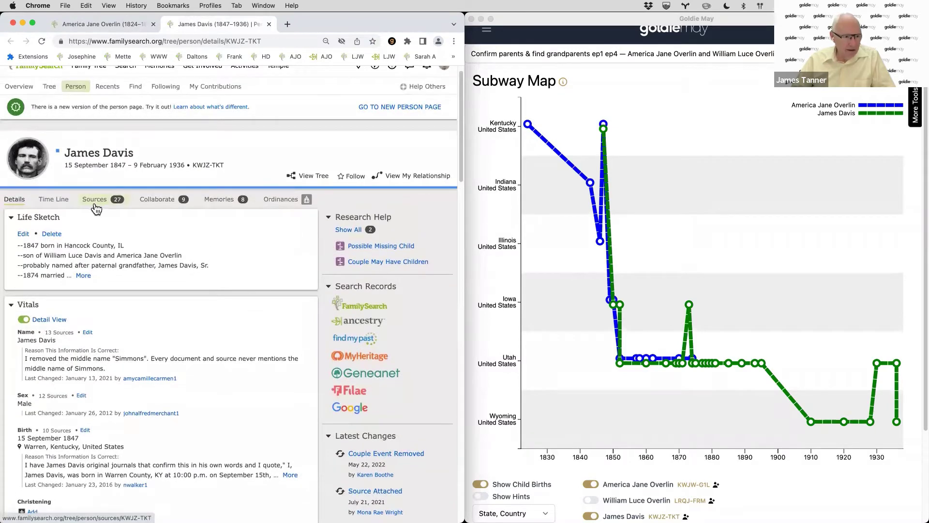
scroll(93, 205, "down", 3)
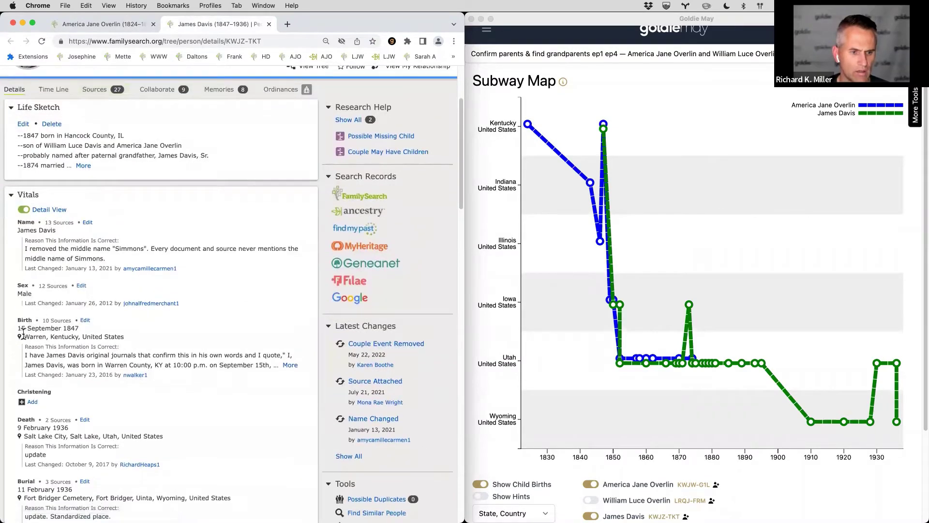
scroll(62, 340, "up", 2)
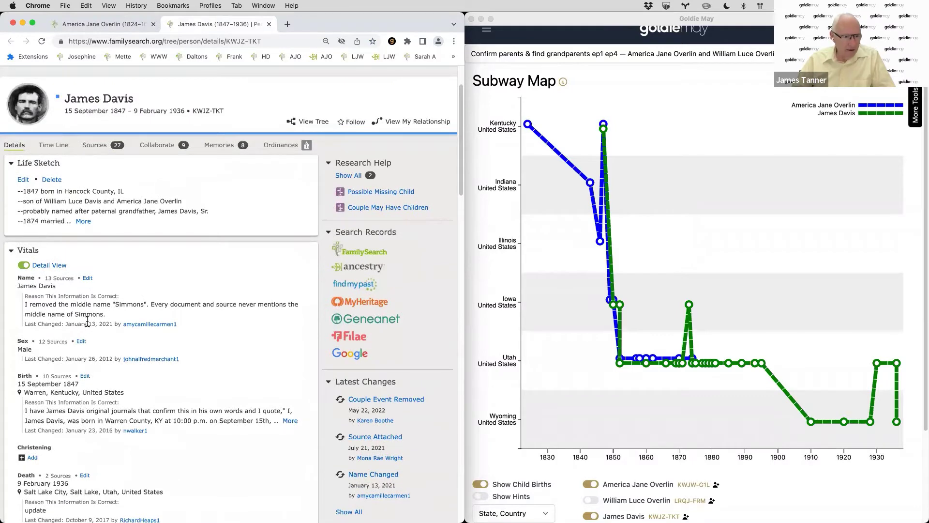
- Open the son's birth sources and examine the indexed information of the 1850 United States Census source
left_click(68, 377)
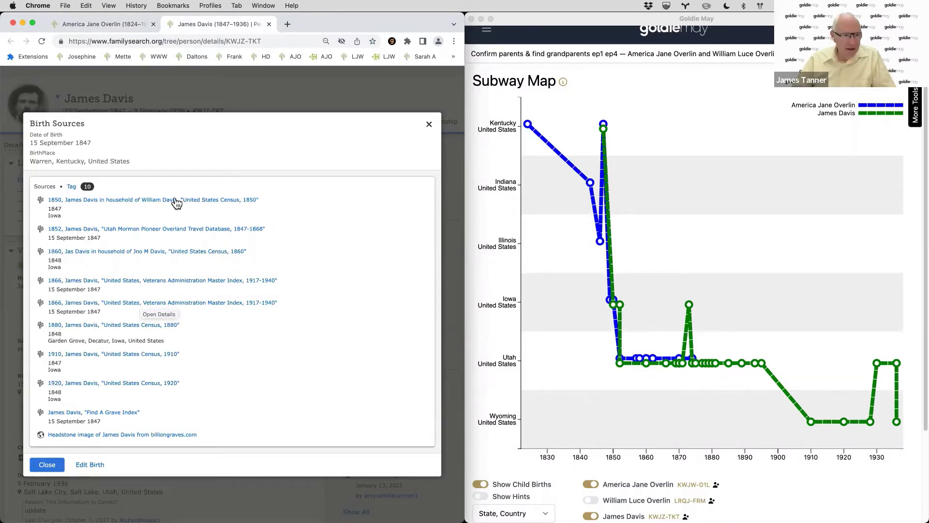
left_click(116, 200)
scroll(111, 252, "down", 2)
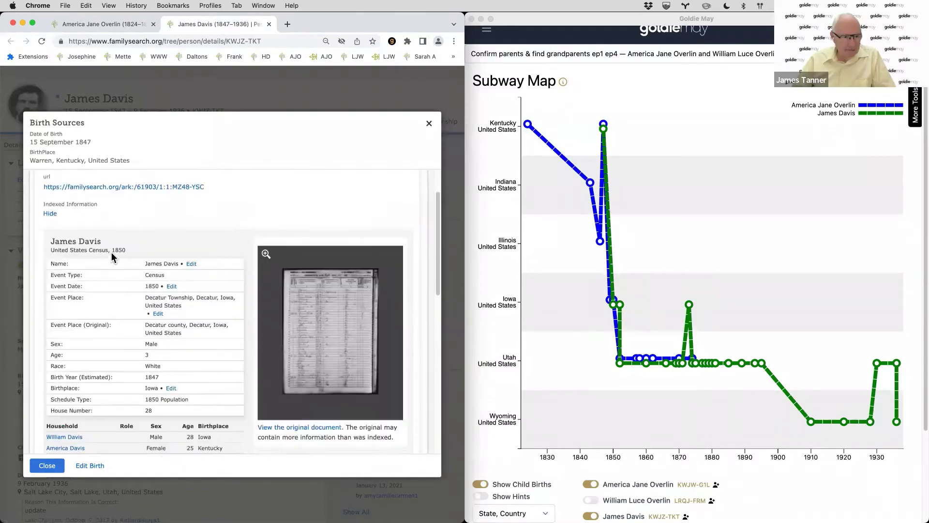
- Check the birthplace in the son's 1850 census index, then close the source and the Birth Sources window
scroll(111, 254, "down", 1)
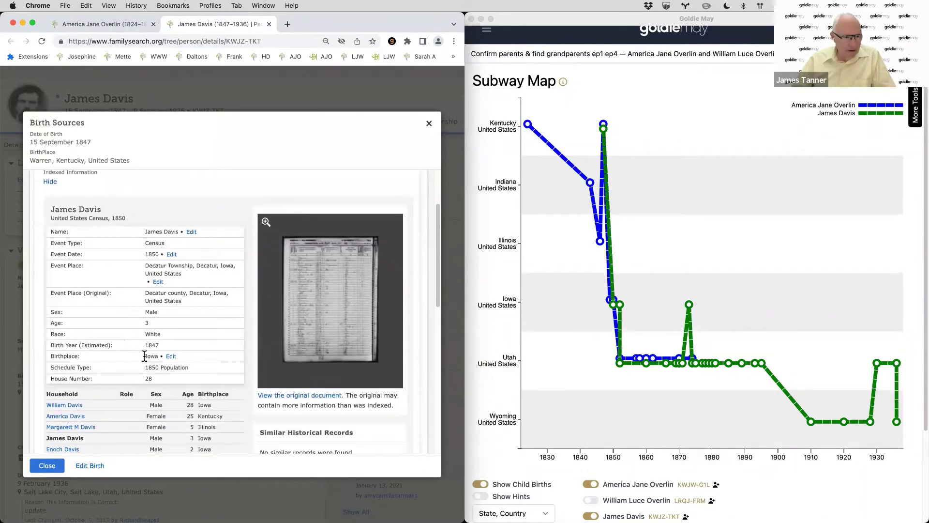
scroll(144, 356, "up", 3)
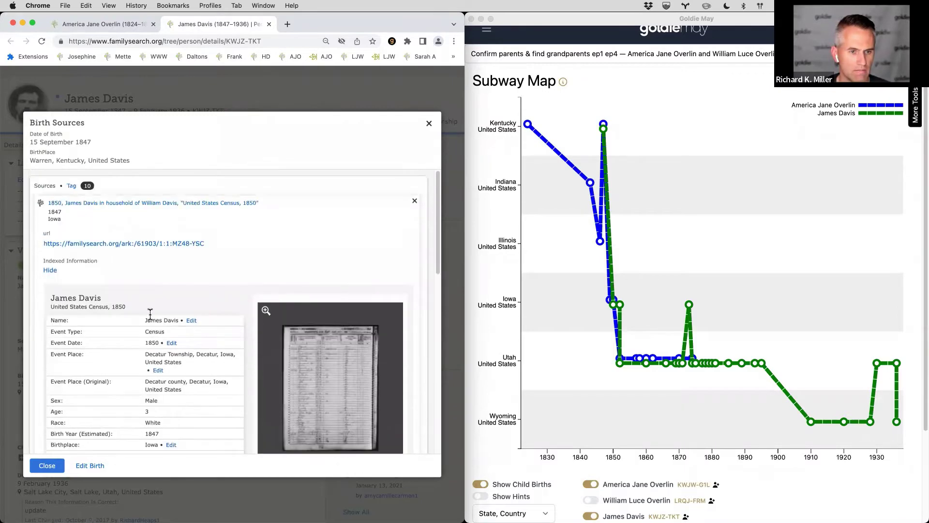
left_click(415, 201)
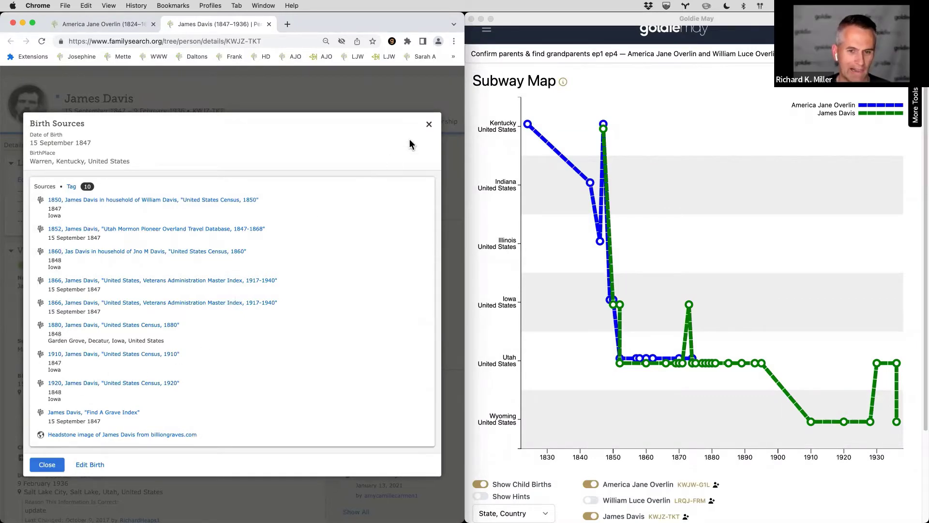
left_click(429, 124)
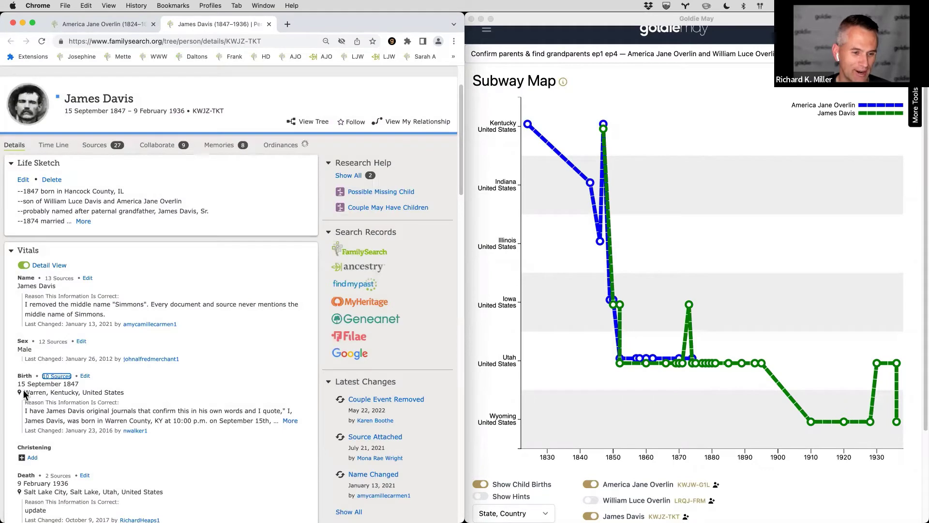
- Compare the birth information in the son's vitals with the birthplace stated in his life sketch
left_click_drag(17, 375, 76, 384)
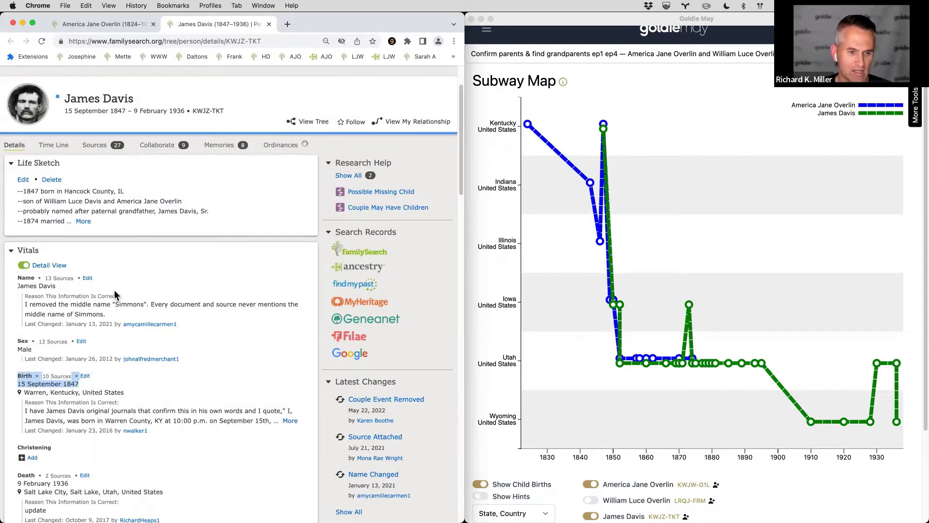
left_click_drag(23, 192, 126, 193)
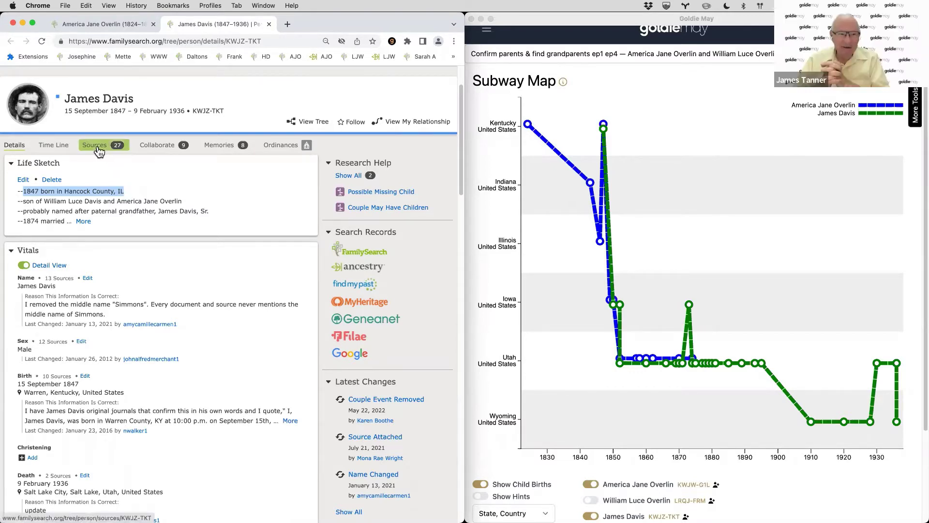
left_click_drag(98, 152, 97, 168)
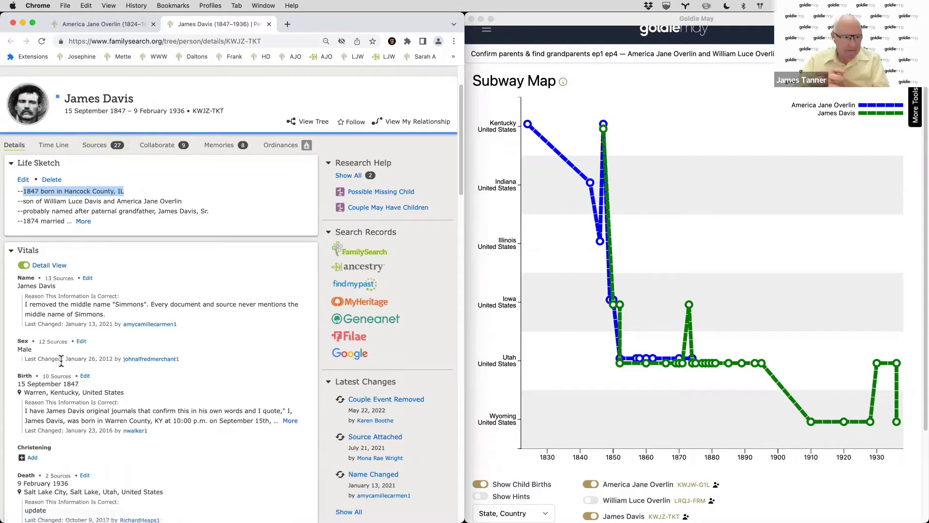
- Reopen the son's birth sources and examine the birthplace indexed in the 1880 United States Census source
left_click(61, 376)
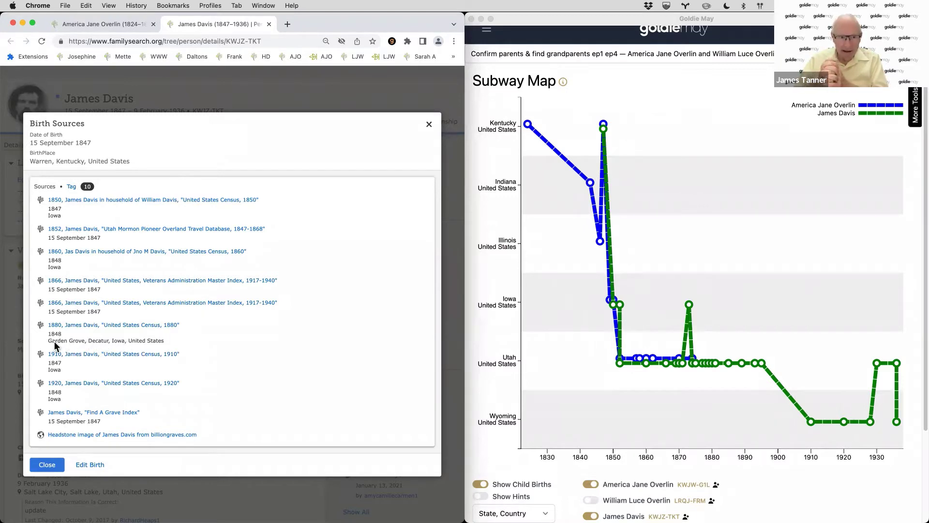
left_click(102, 329)
scroll(103, 329, "down", 5)
scroll(104, 329, "down", 2)
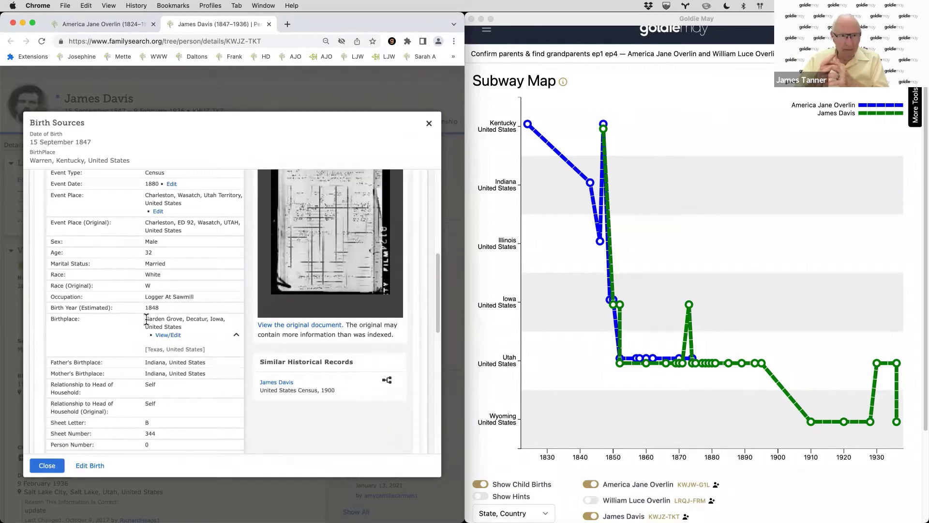
- Look up the 1880 census birthplace "Garden Grove, Decatur, Iowa" in Google Maps and view the driving route to Nauvoo, Illinois
left_click_drag(146, 320, 221, 317)
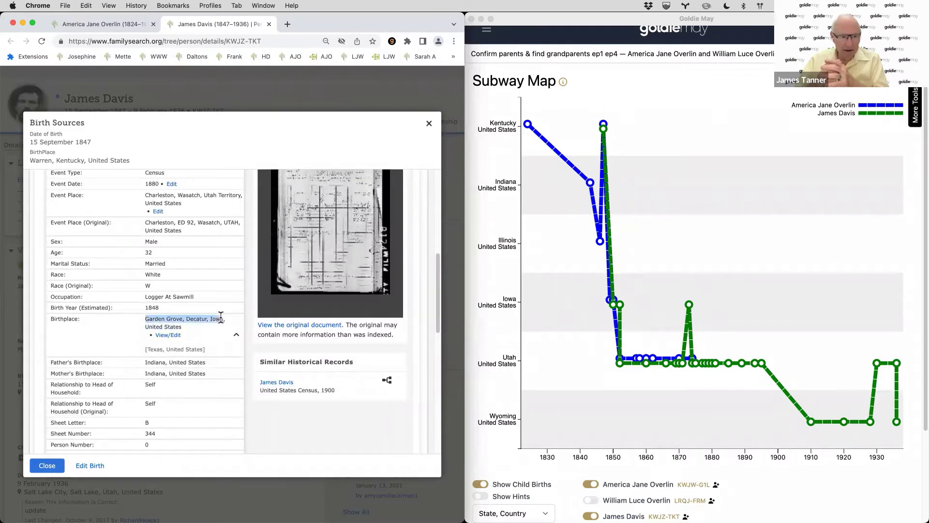
right_click(170, 320)
mouse_move(253, 402)
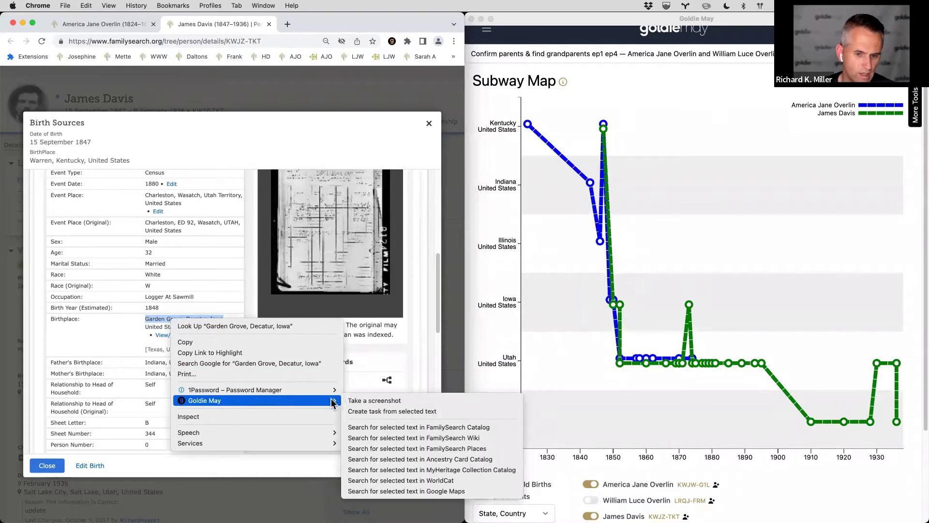
left_click(403, 491)
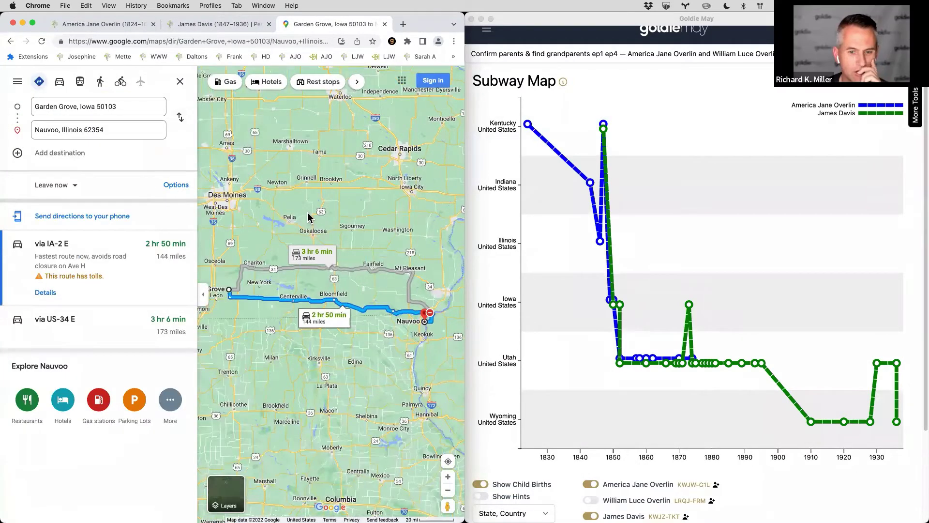
scroll(344, 314, "up", 2)
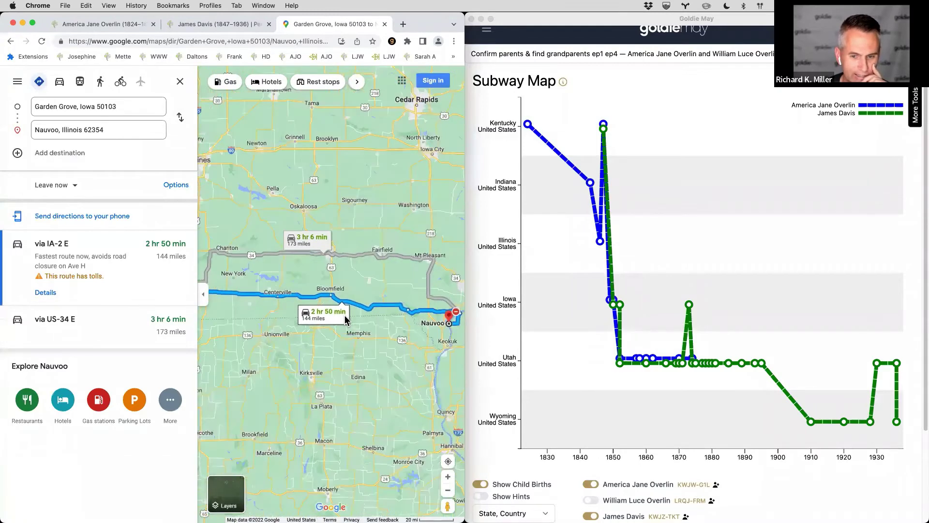
scroll(344, 314, "down", 1)
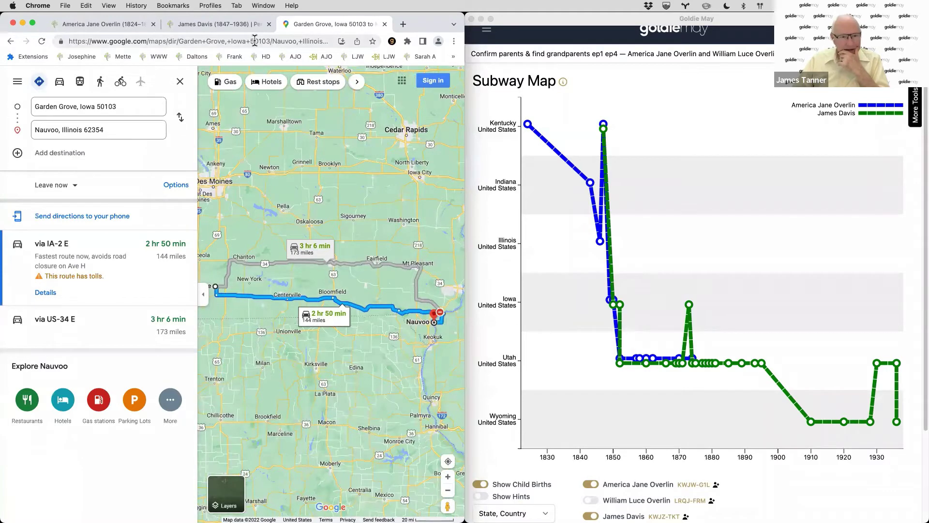
- Return to the son's birth sources in FamilySearch, compare the recorded birth date with the 1880 census birth year, and close them
left_click(222, 25)
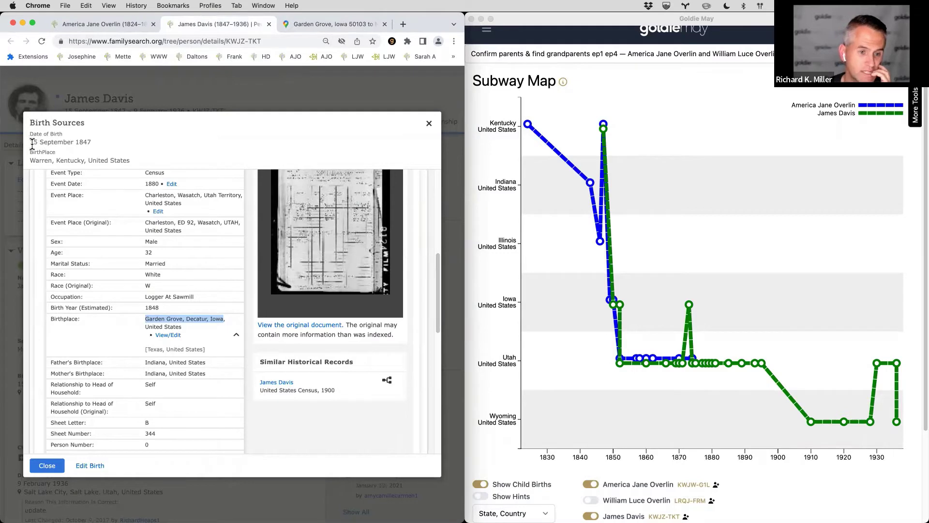
mouse_move(31, 144)
left_mouse_down()
mouse_move(58, 144)
mouse_move(33, 143)
left_mouse_up()
left_click(156, 308)
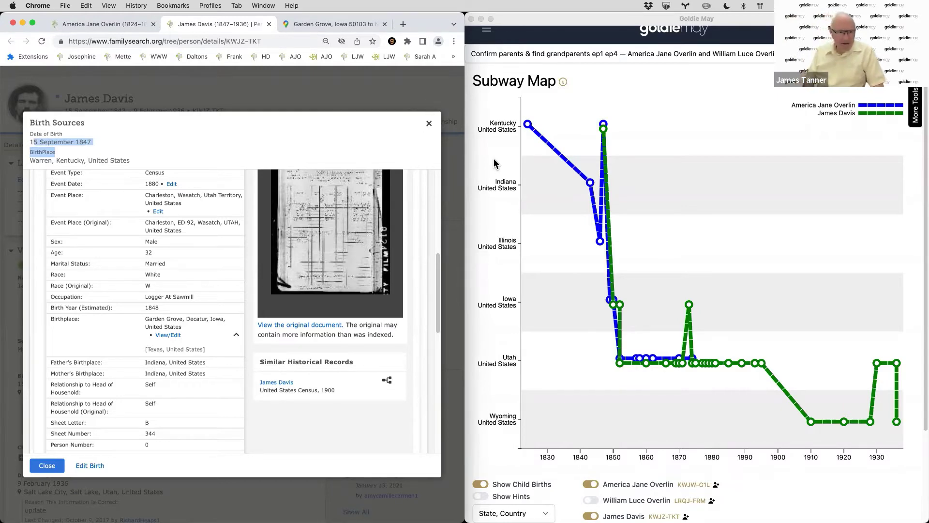
left_click(430, 123)
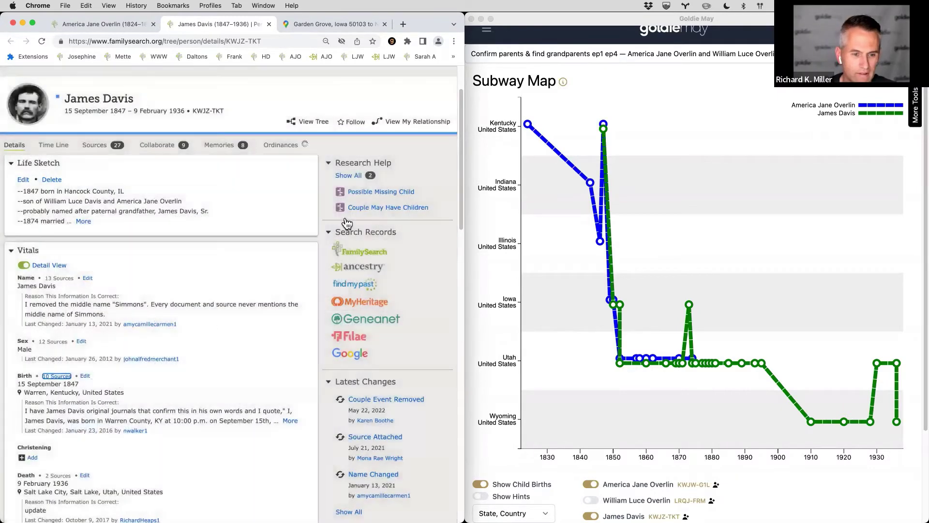
- Expand and read the full reason statement supporting the son's Warren, Kentucky birthplace
left_click(291, 420)
scroll(228, 421, "down", 3)
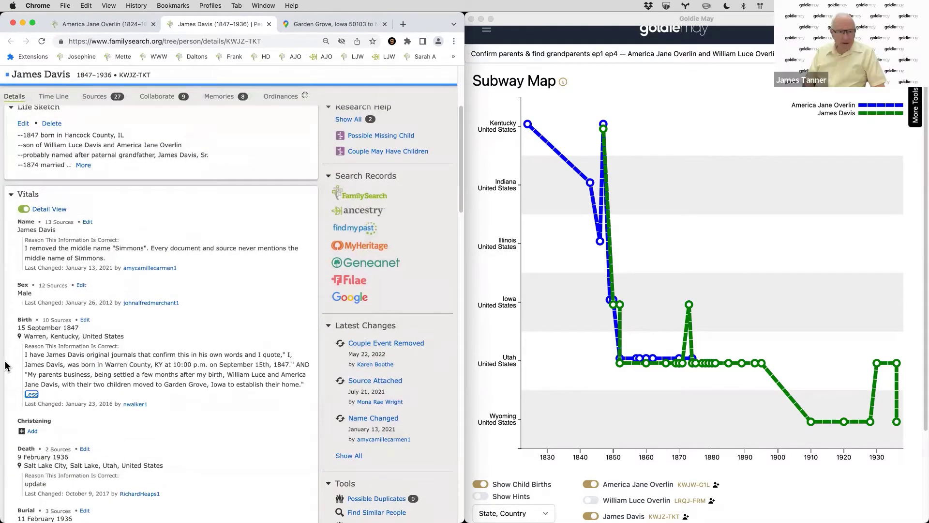
left_click_drag(23, 358, 124, 357)
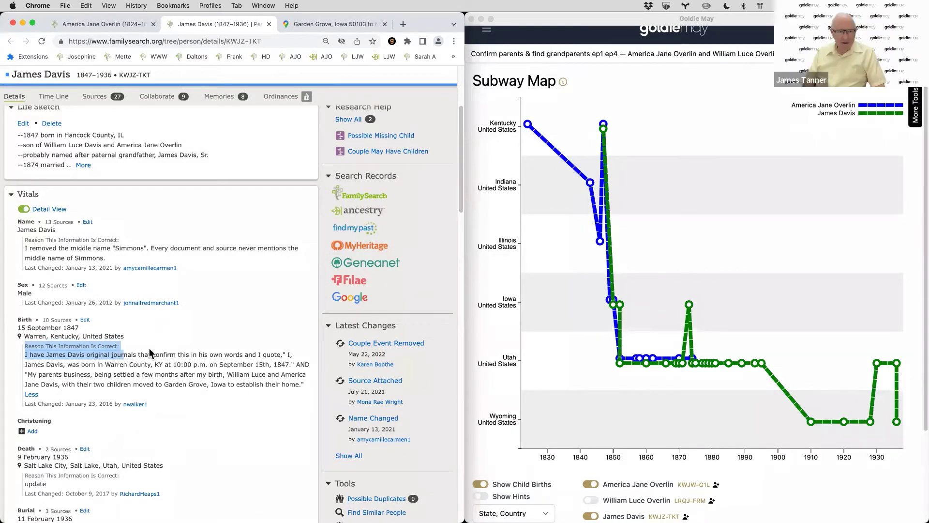
- In the Google Maps directions, add Warren County, KY as a further destination after Nauvoo
left_click(348, 24)
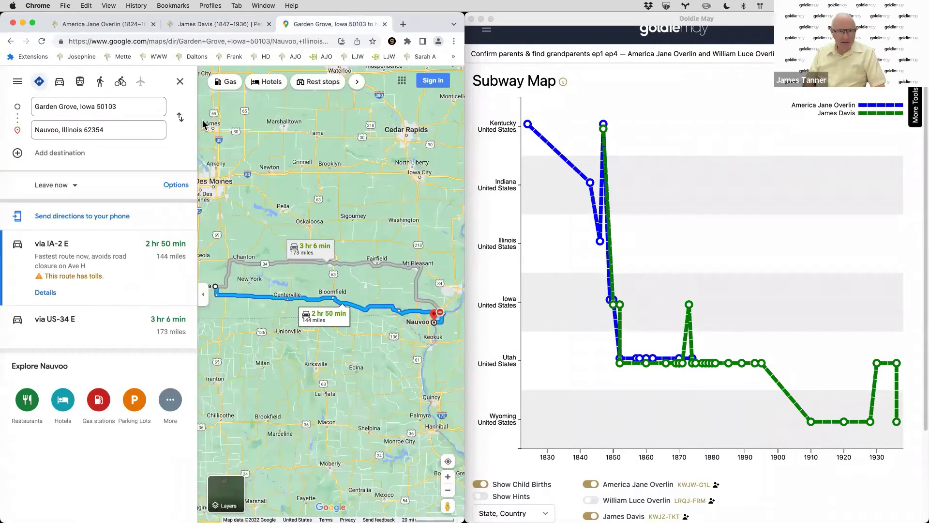
left_click(59, 152)
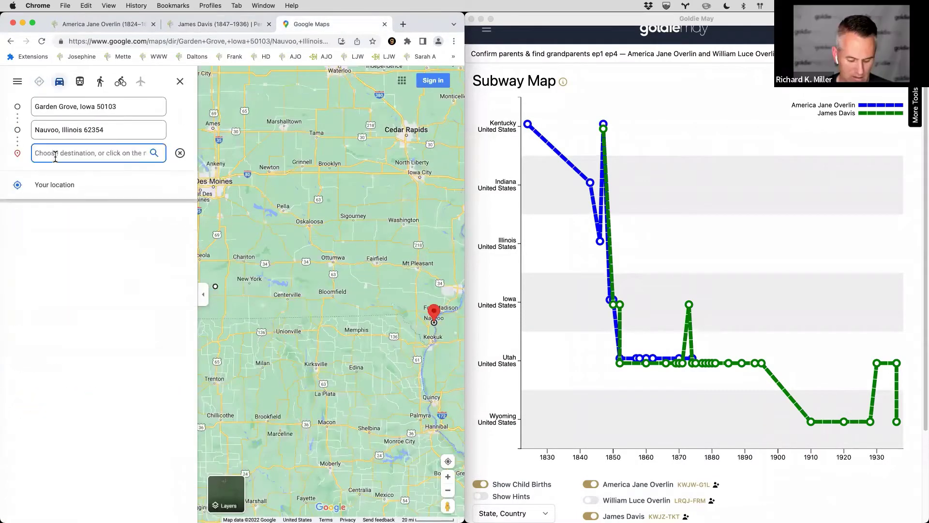
type("Warren county, ky")
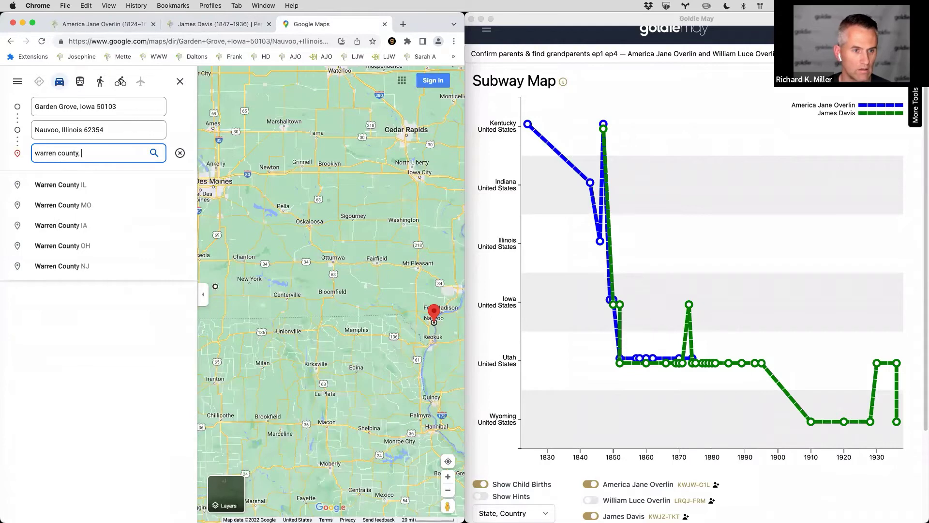
key("Return")
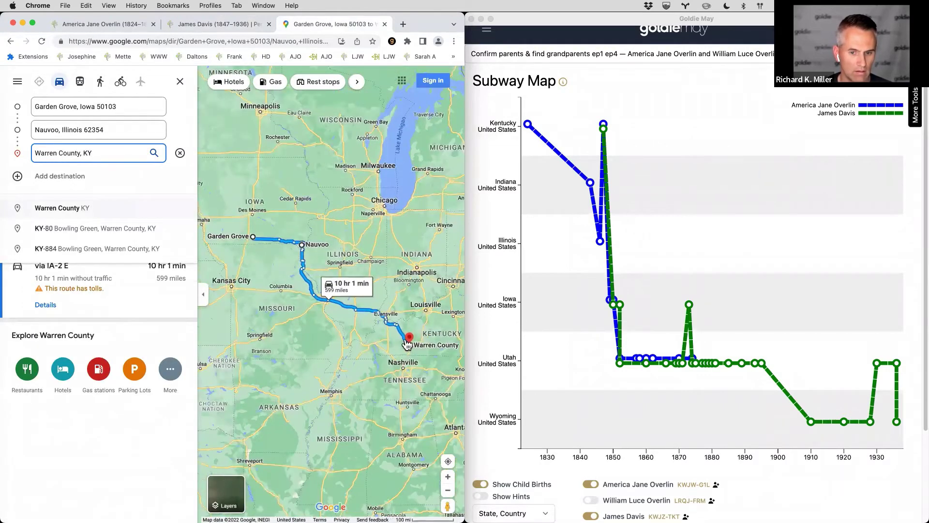
- Examine the route between Nauvoo and Warren County, Kentucky on the map, at both closer and wider scales
scroll(409, 345, "up", 3)
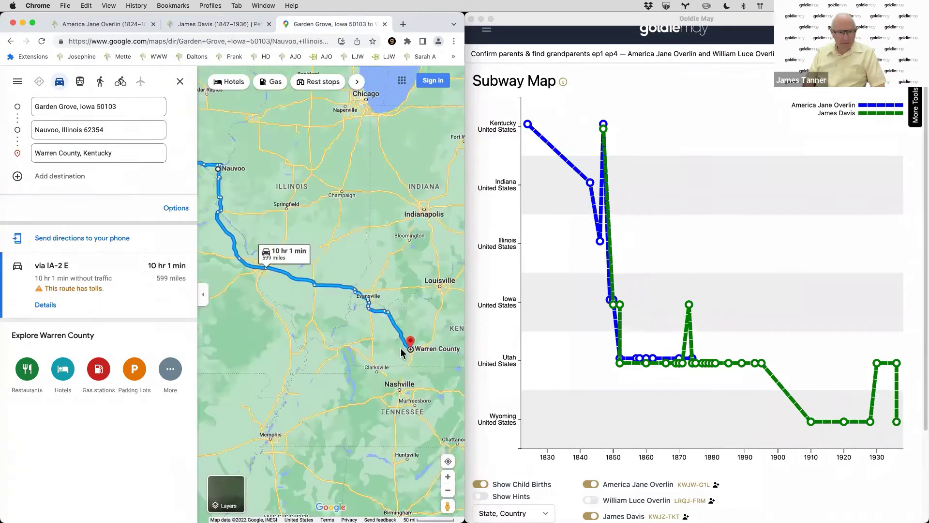
scroll(398, 357, "up", 2)
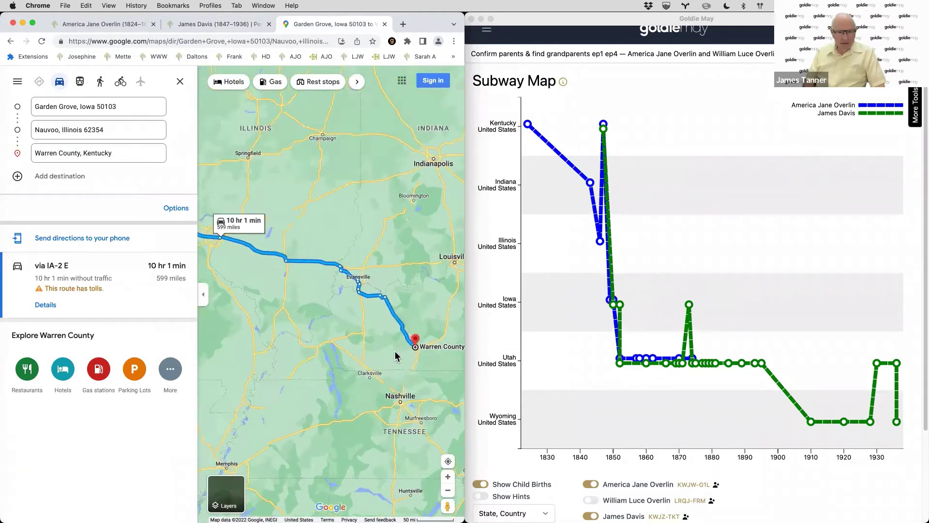
left_click_drag(397, 358, 324, 351)
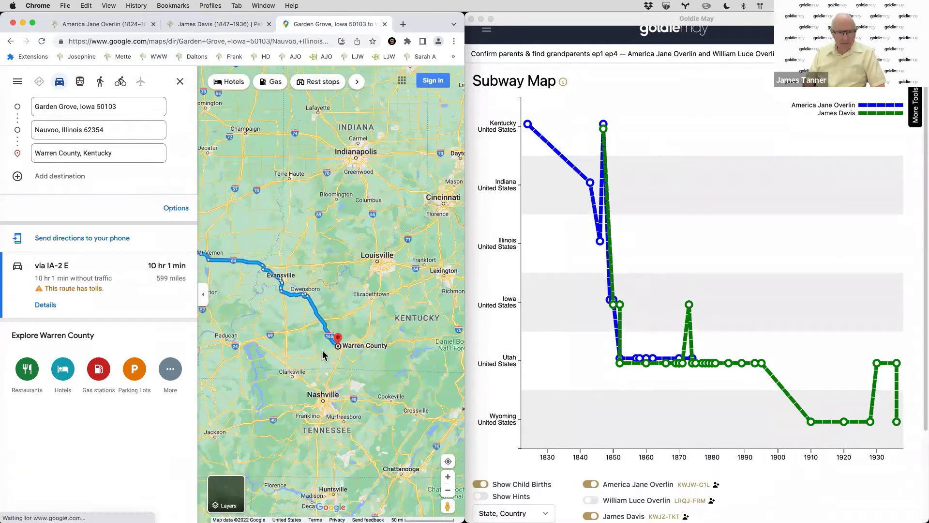
scroll(322, 351, "down", 1)
scroll(321, 350, "down", 1)
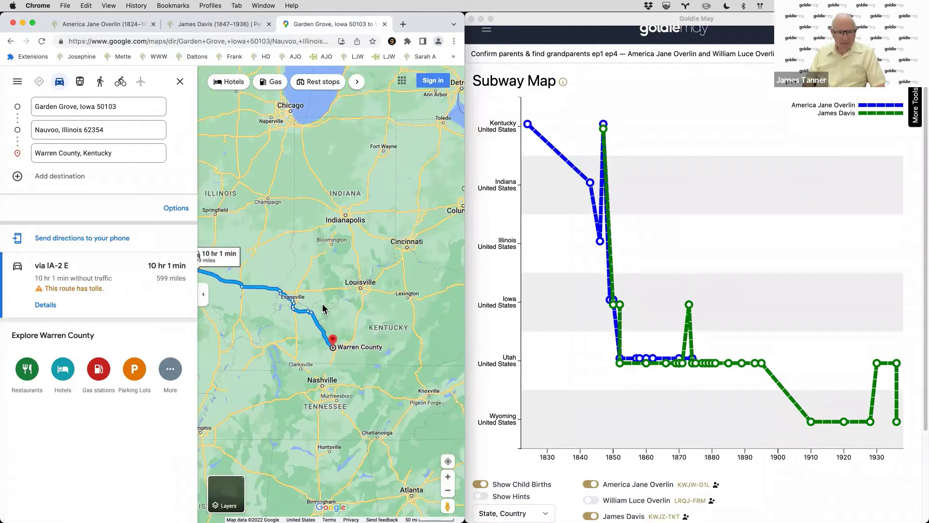
scroll(323, 308, "up", 3)
scroll(319, 313, "down", 3)
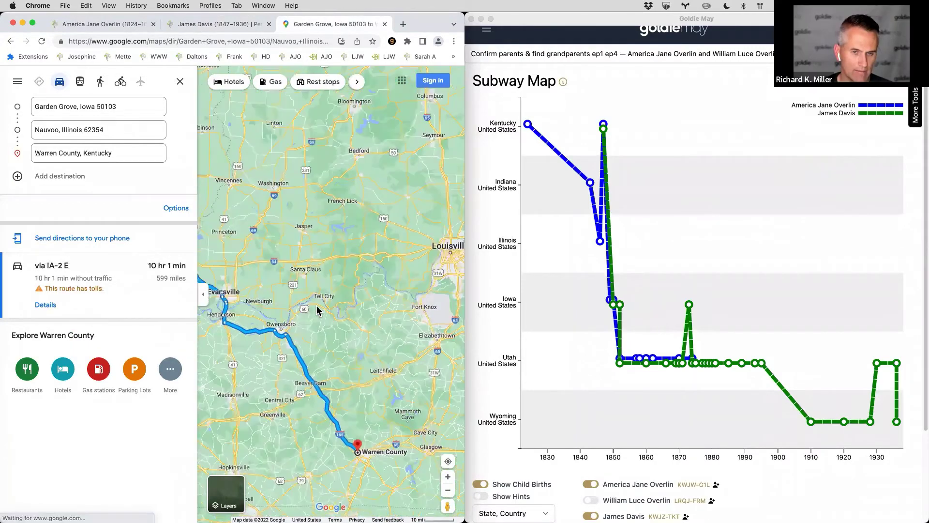
- Return to the son's FamilySearch page and reread the journal-based reason given for his birth information
left_click(218, 22)
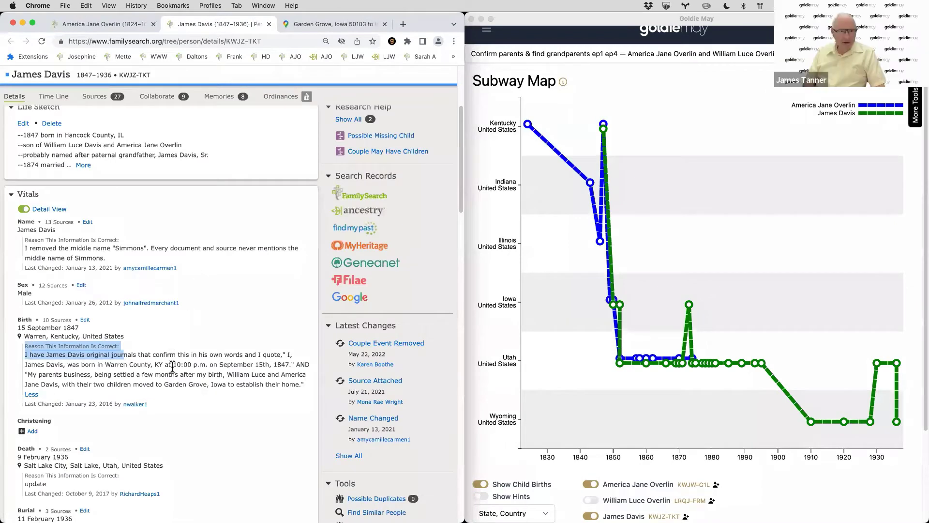
left_click(188, 343)
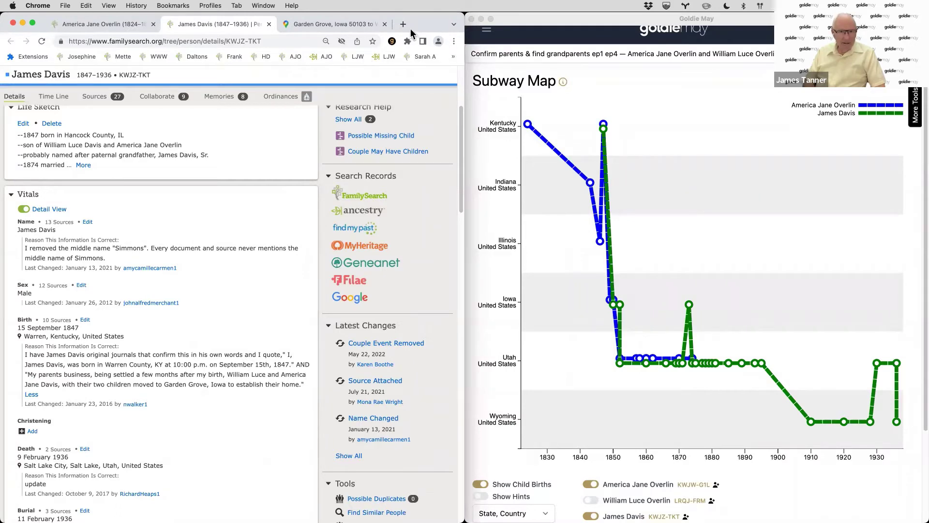
scroll(131, 131, "up", 5)
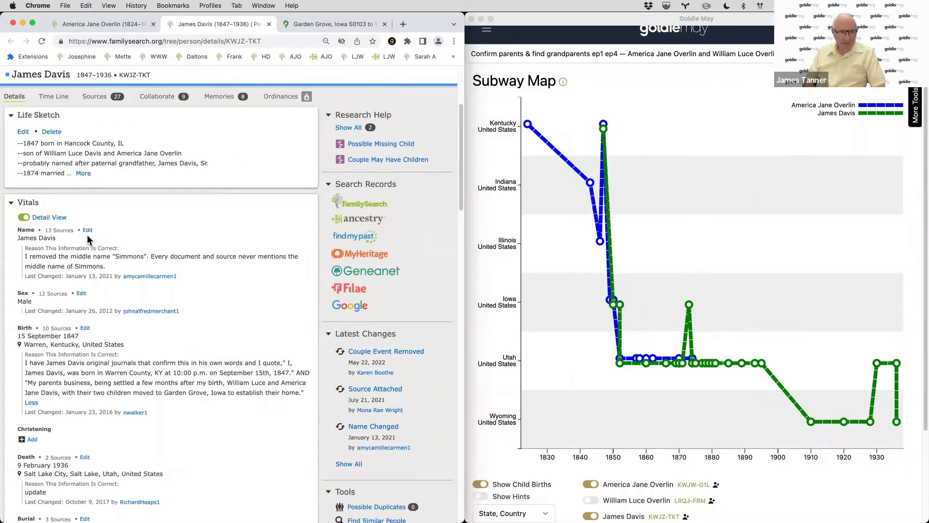
- On the mother's person page, compare the birth details of her first two children from the preferred marriage
left_click(97, 25)
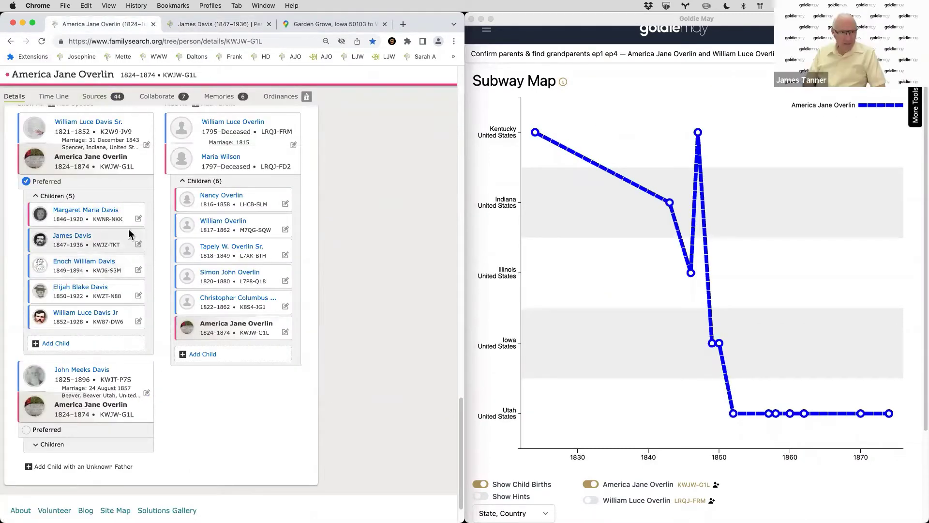
mouse_move(96, 215)
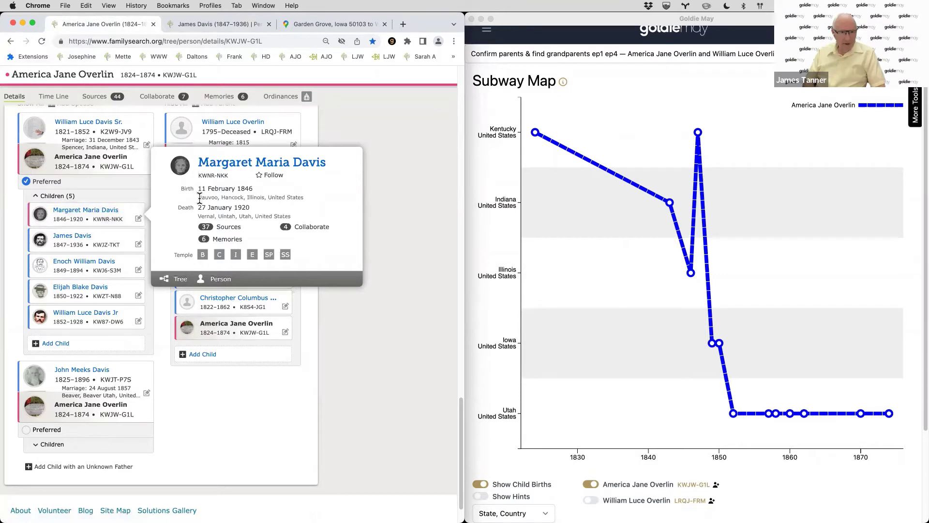
mouse_move(200, 198)
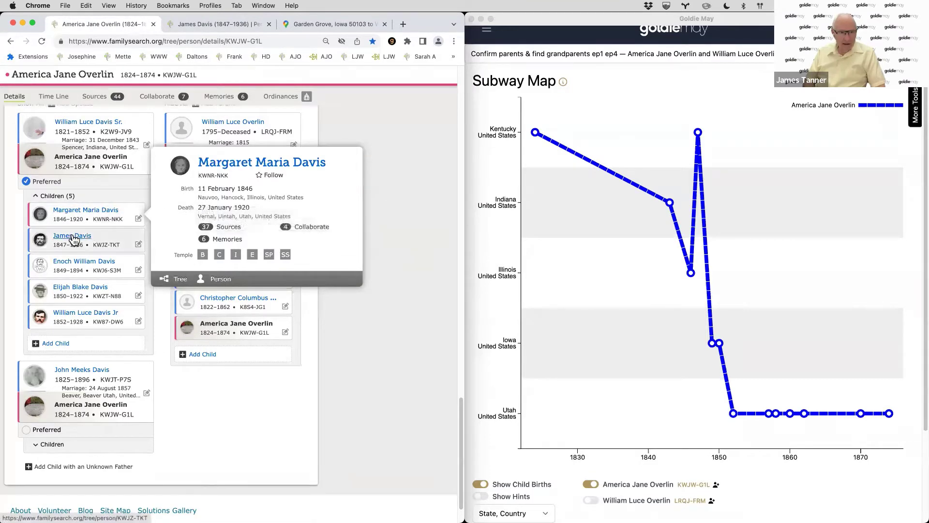
mouse_move(72, 239)
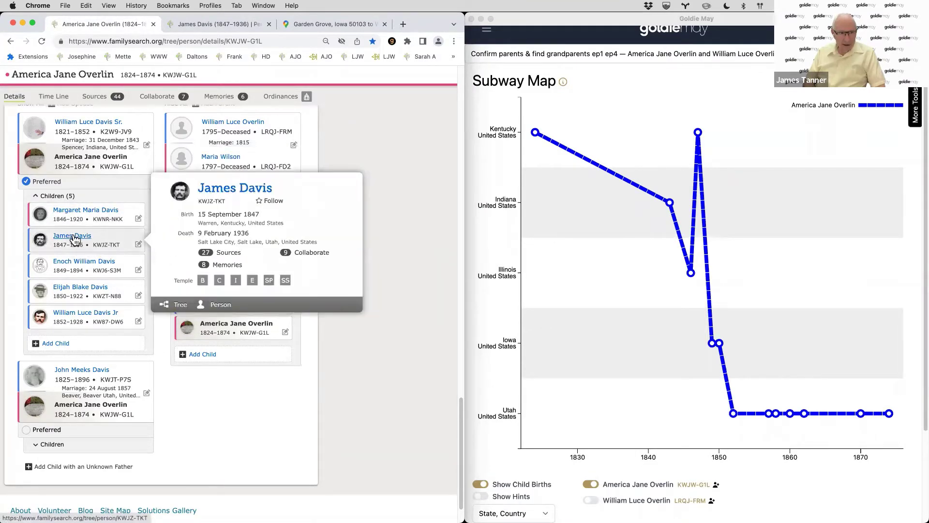
- On the son's person page, recheck his recorded birth details and the reason statement supporting them
left_click(228, 24)
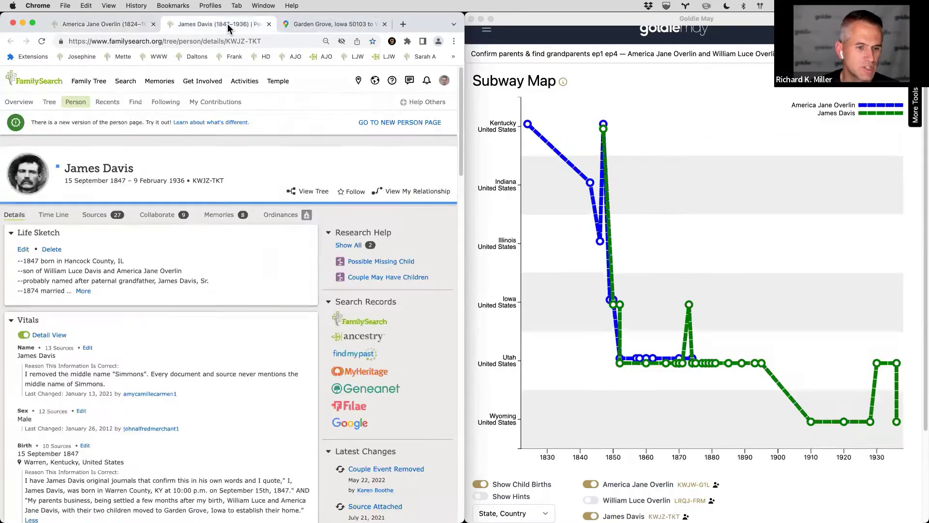
scroll(92, 404, "down", 3)
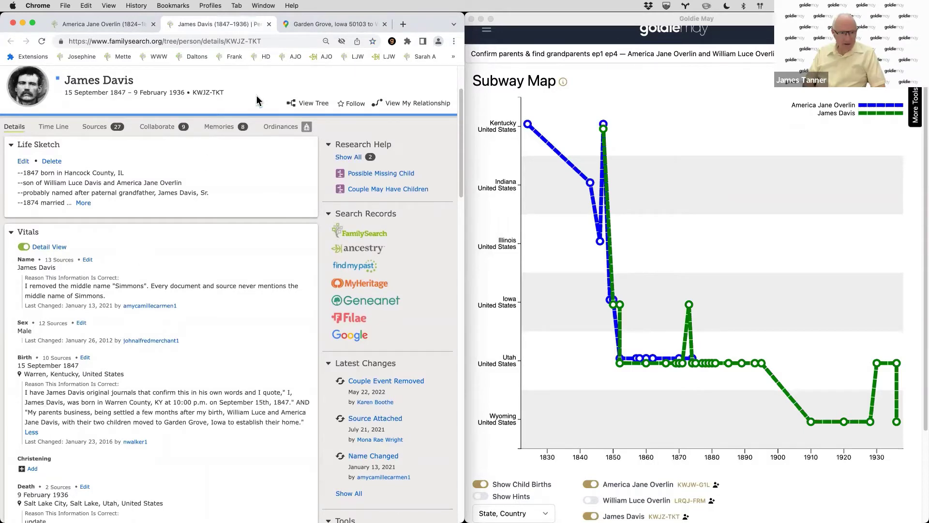
- Open the eldest daughter's page separately from the mother's family list and review the sources tagged to her birth
left_click(101, 25)
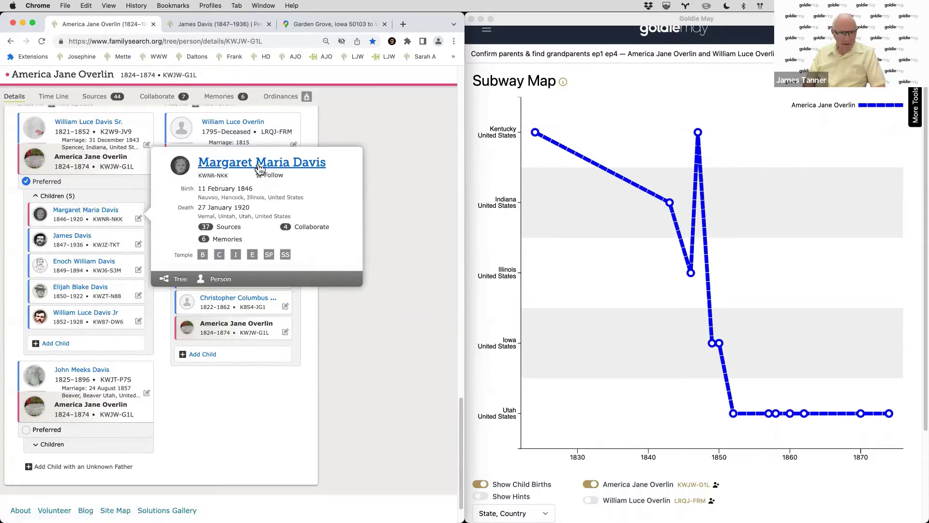
right_click(270, 166)
left_click(286, 173)
left_click(202, 25)
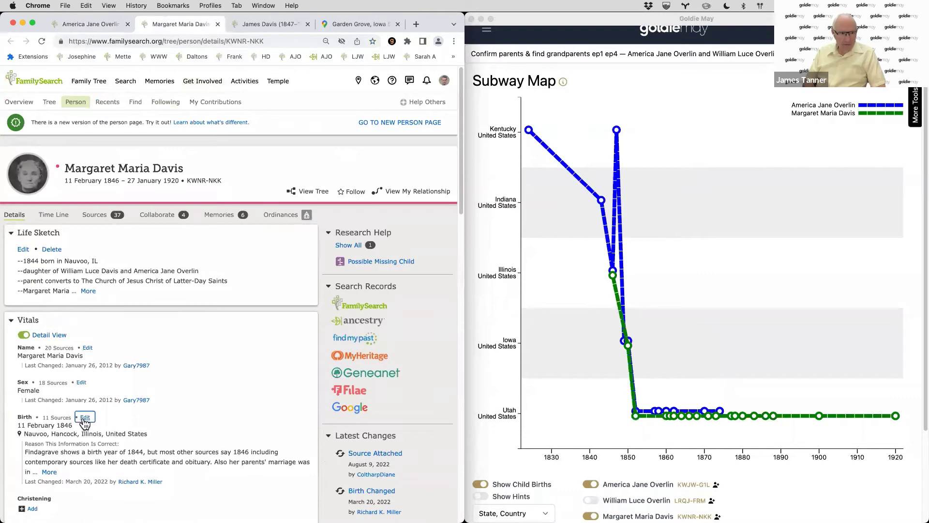
left_click(57, 418)
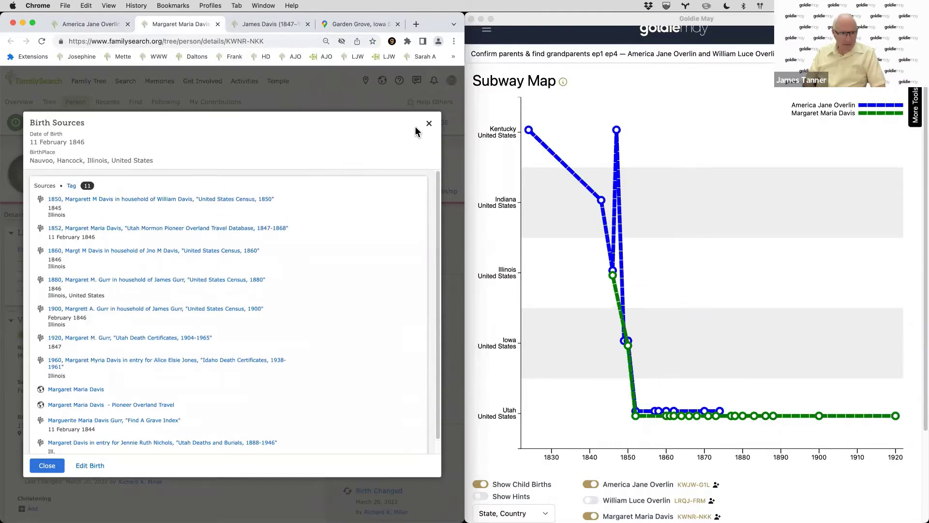
left_click(432, 125)
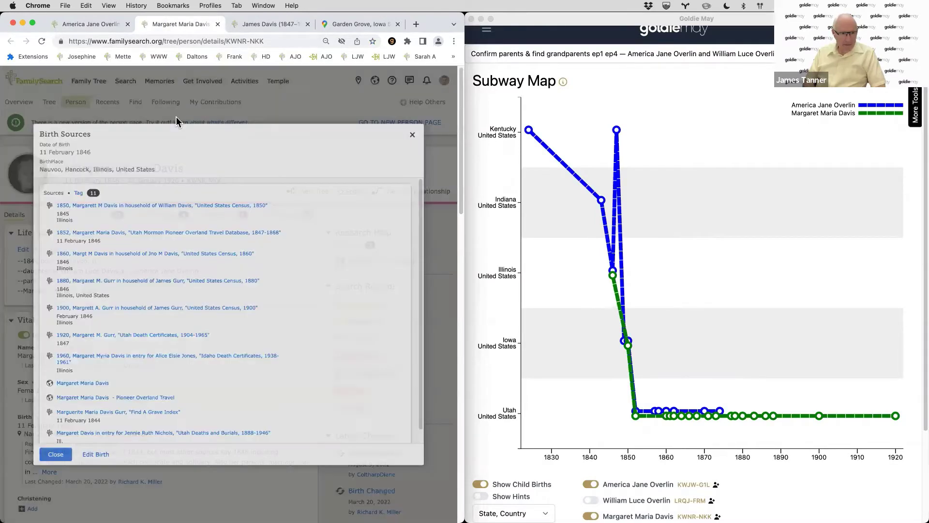
- Find the daughter's own 1920 "Utah Death Certificates, 1904-1965" record among her sources and open its original image
left_click(108, 214)
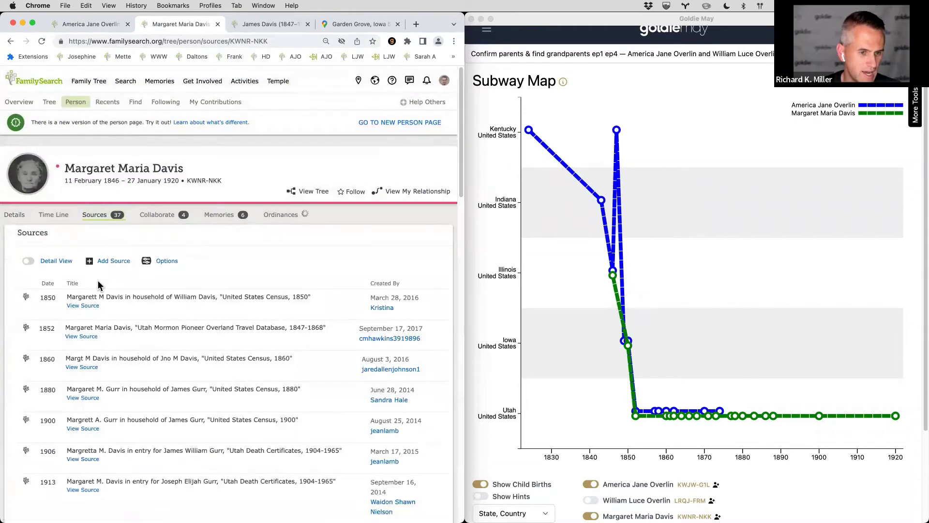
scroll(101, 280, "down", 3)
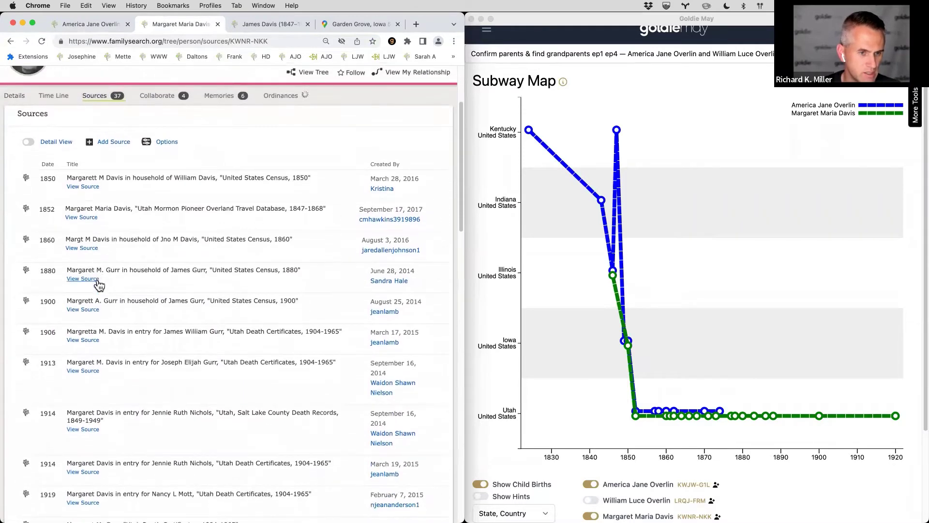
scroll(99, 285, "down", 1)
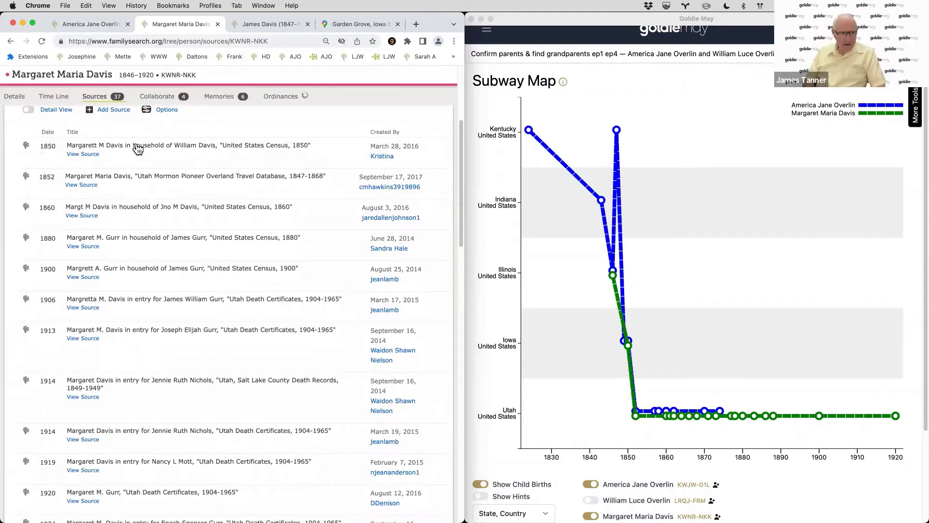
scroll(138, 150, "down", 15)
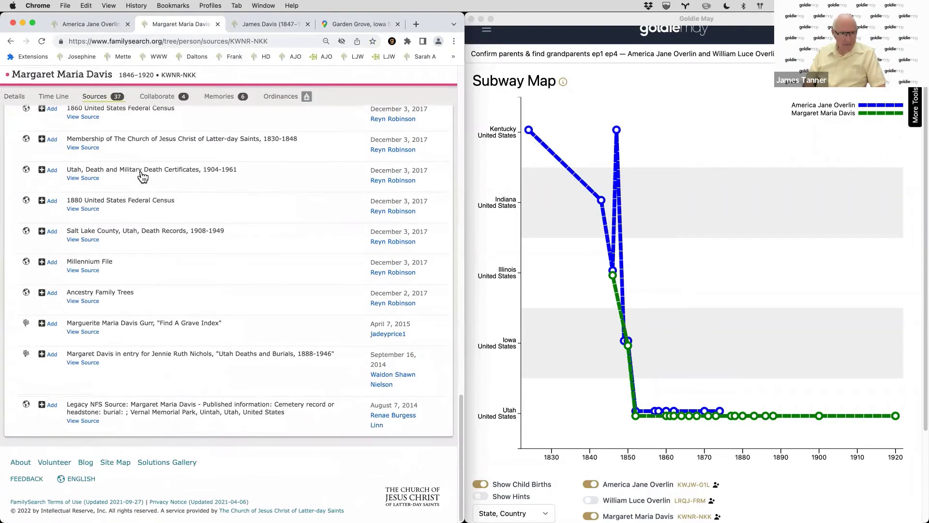
left_click(142, 250)
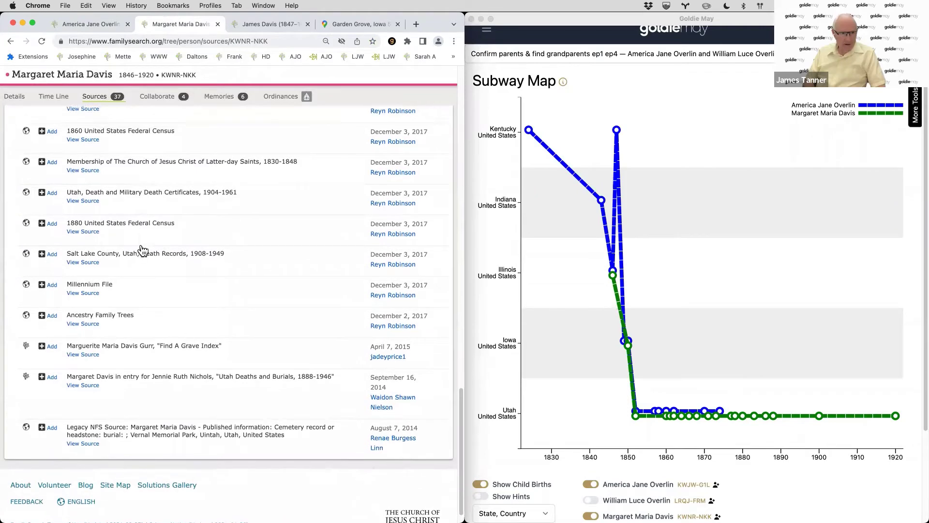
scroll(138, 266, "up", 10)
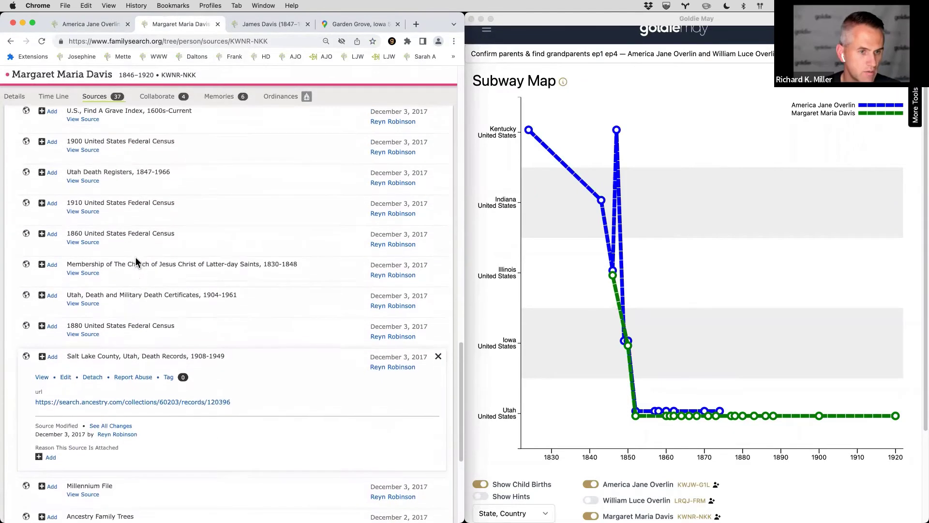
scroll(133, 264, "up", 10)
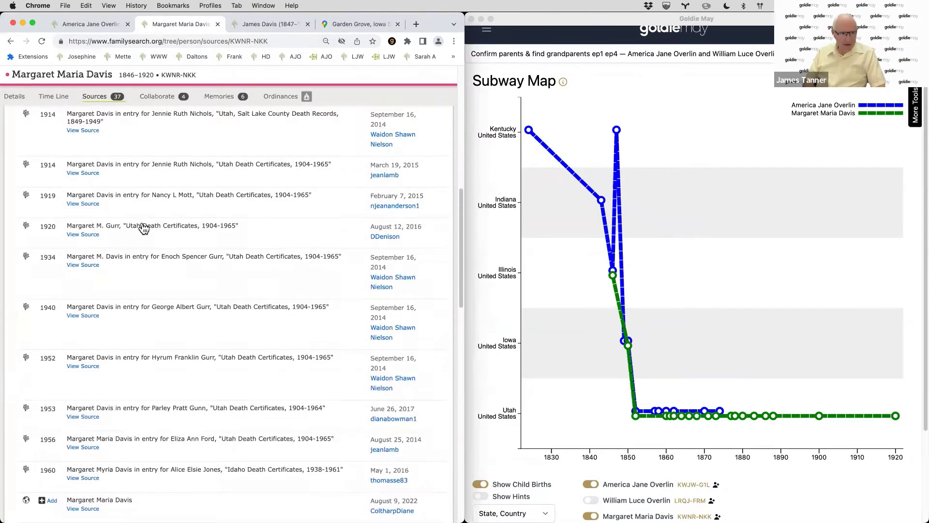
left_click(144, 228)
scroll(142, 255, "down", 2)
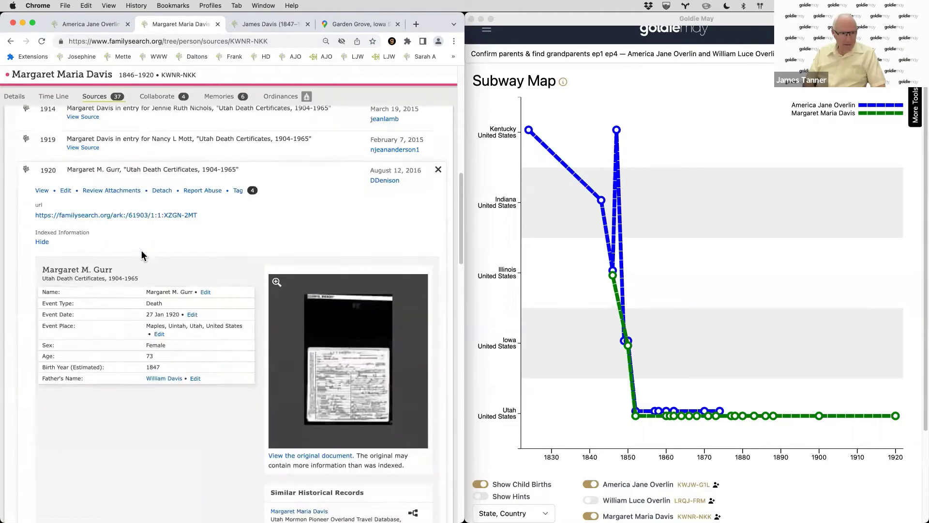
scroll(144, 255, "down", 2)
left_click(347, 344)
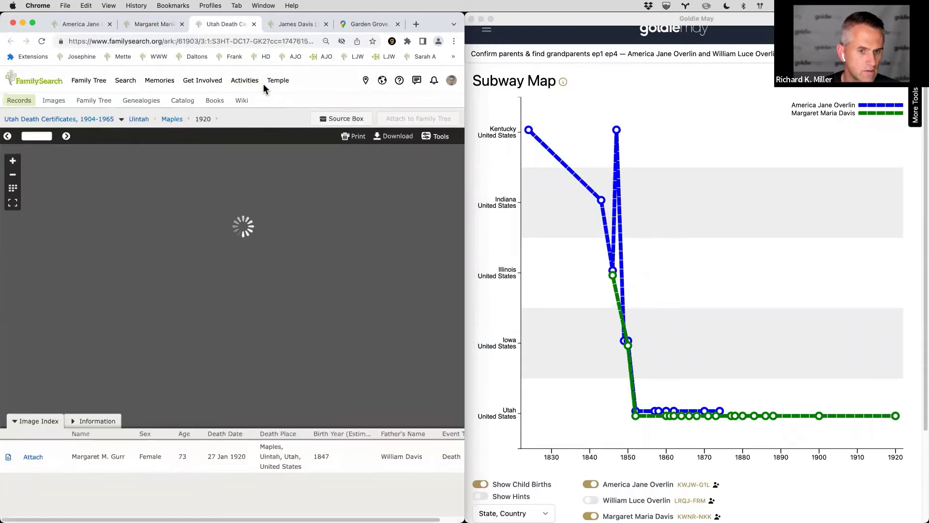
- Read the daughter's death certificate up close for her birth date, birthplace and the parents' names and birthplaces
scroll(202, 320, "up", 3)
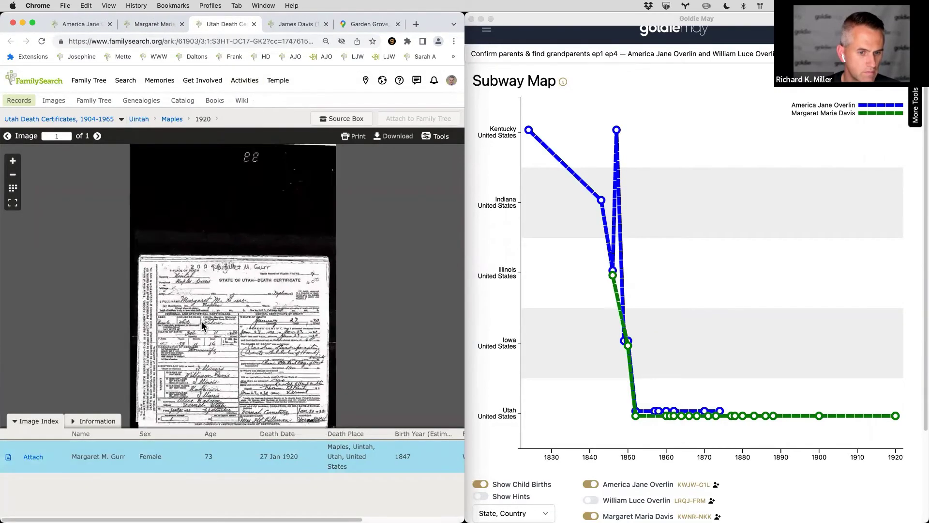
left_click_drag(209, 355, 199, 269)
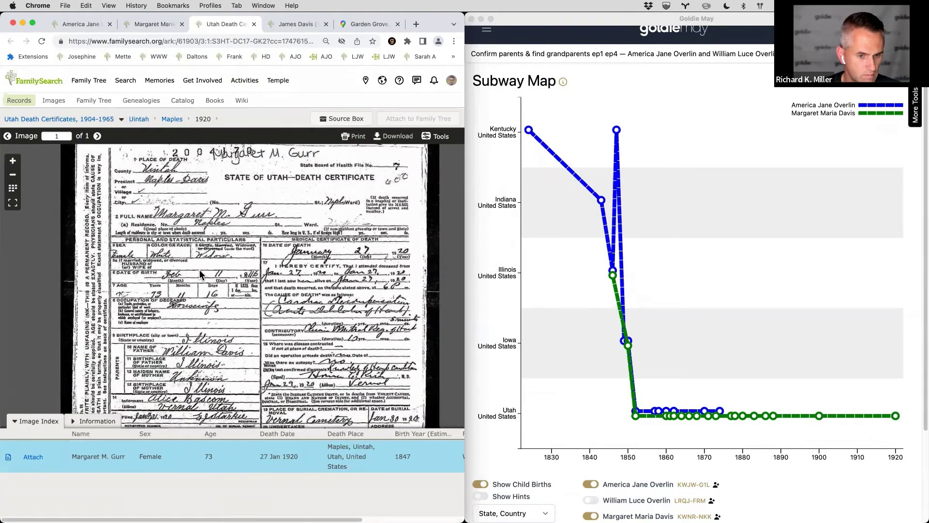
mouse_move(207, 344)
left_mouse_down()
mouse_move(203, 301)
mouse_move(204, 384)
mouse_move(209, 334)
left_mouse_up()
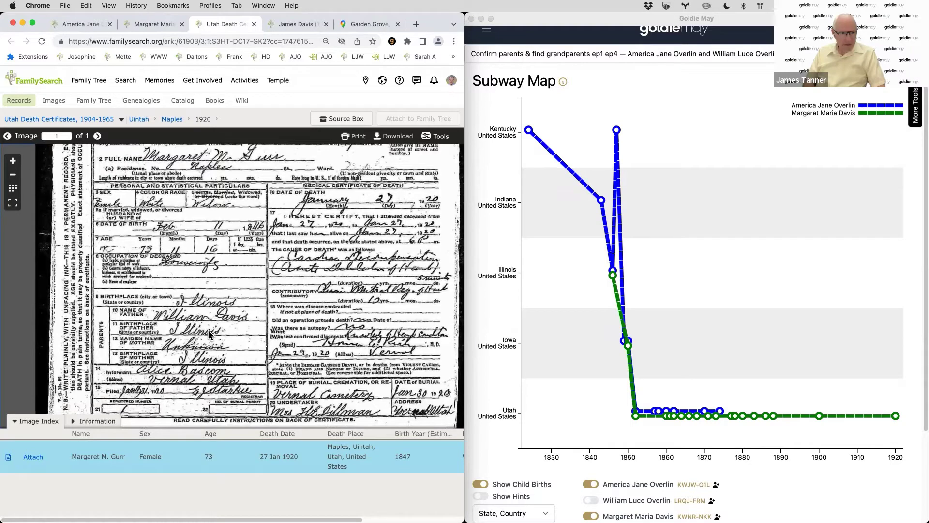
left_click_drag(230, 270, 224, 312)
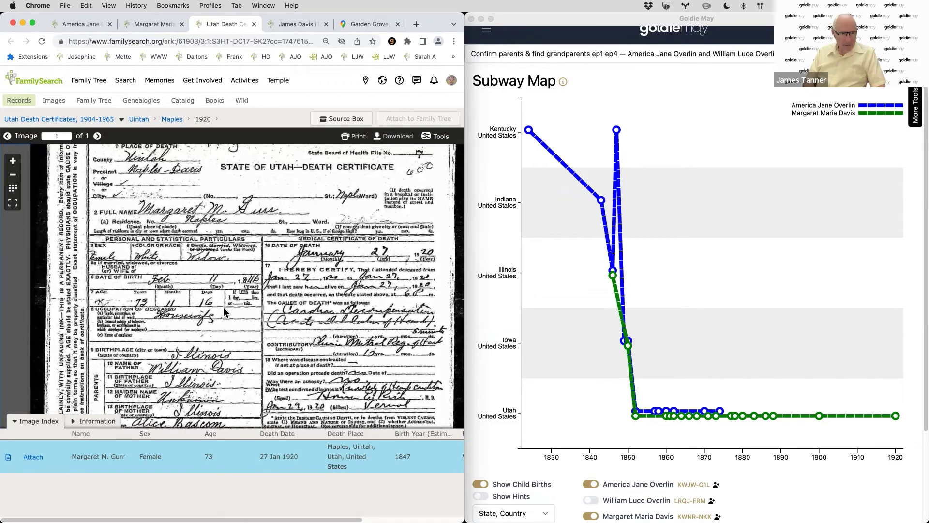
left_click_drag(224, 307, 225, 295)
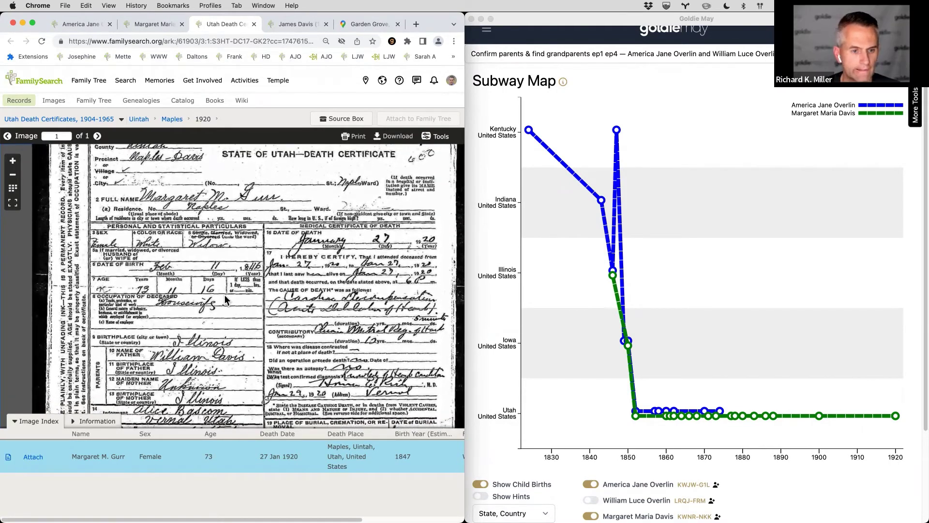
left_click_drag(225, 294, 226, 289)
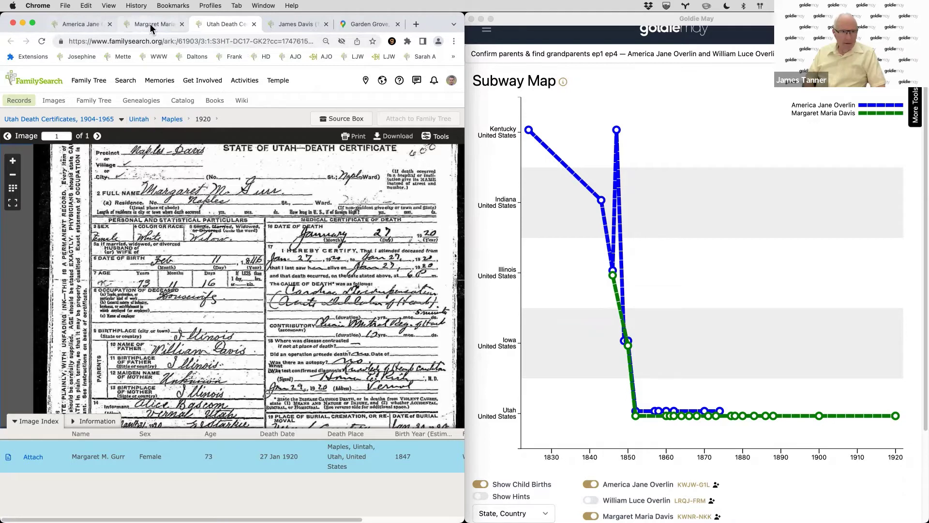
- Back on the mother's person page, compare the birth dates and places of her three younger children from the preferred marriage
left_click(93, 24)
left_click(405, 140)
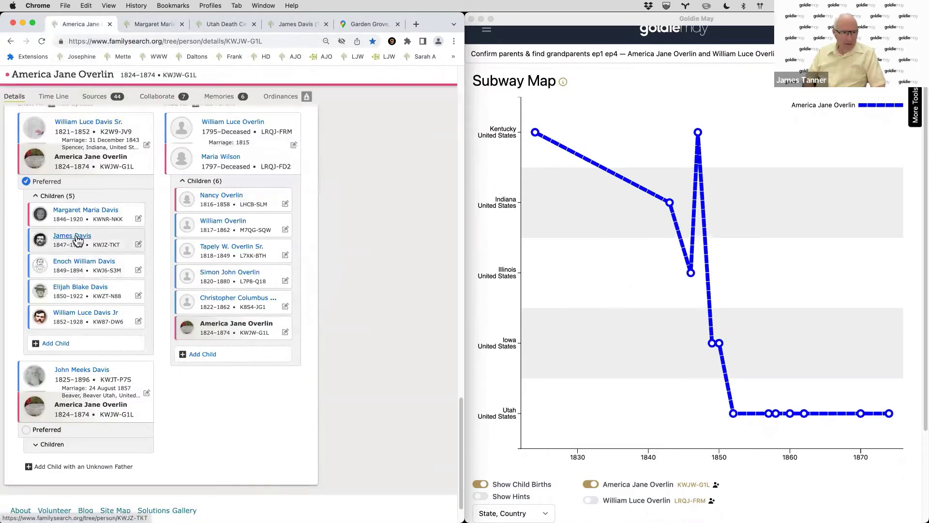
left_click(74, 264)
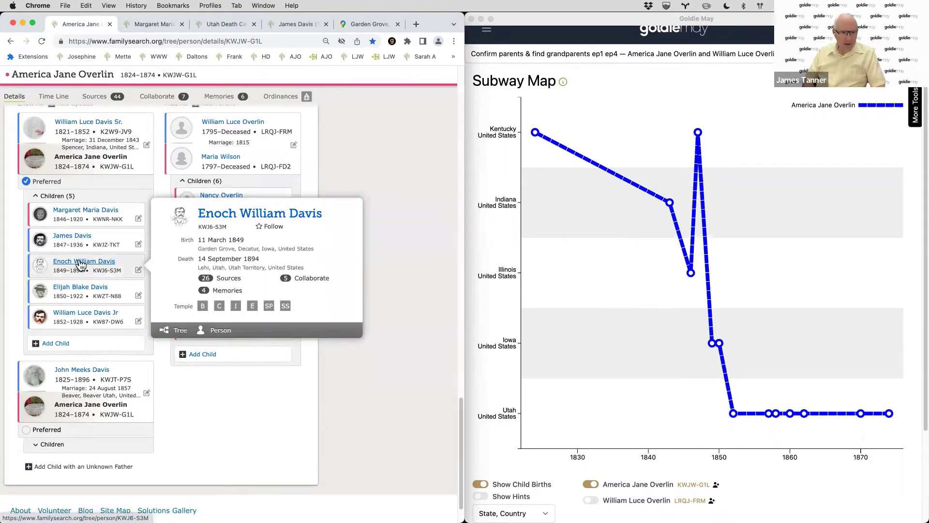
left_click(75, 289)
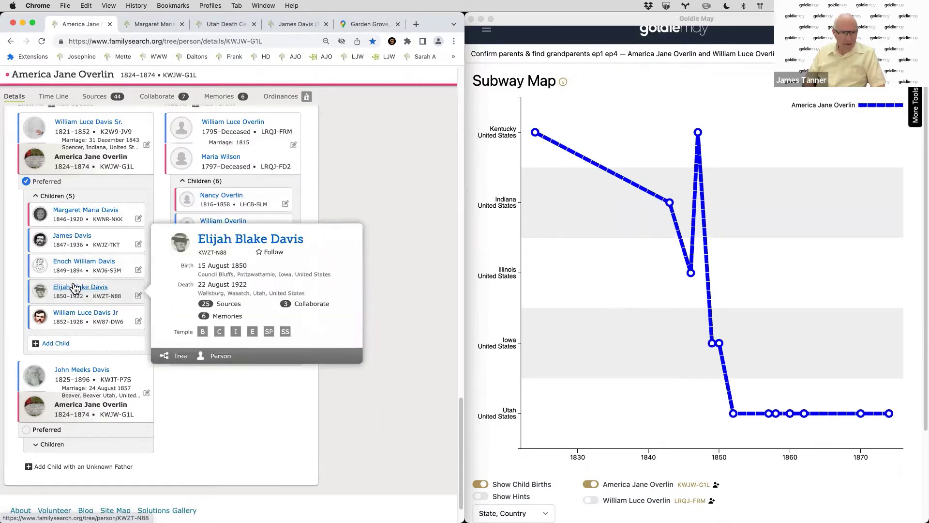
left_click(77, 314)
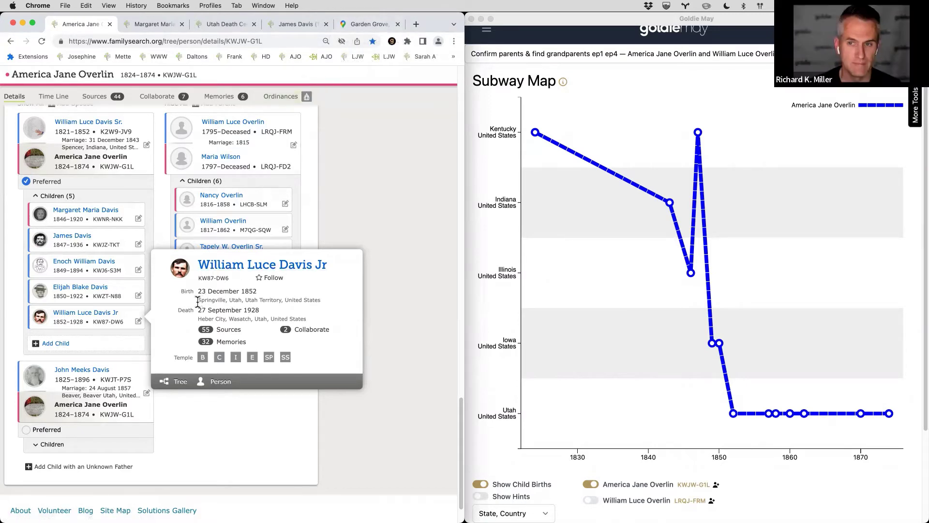
key("super+t")
type("s")
key("super+w")
- Search Google for "springville, utah" in a separate page and view the city's information summary
left_click(362, 24)
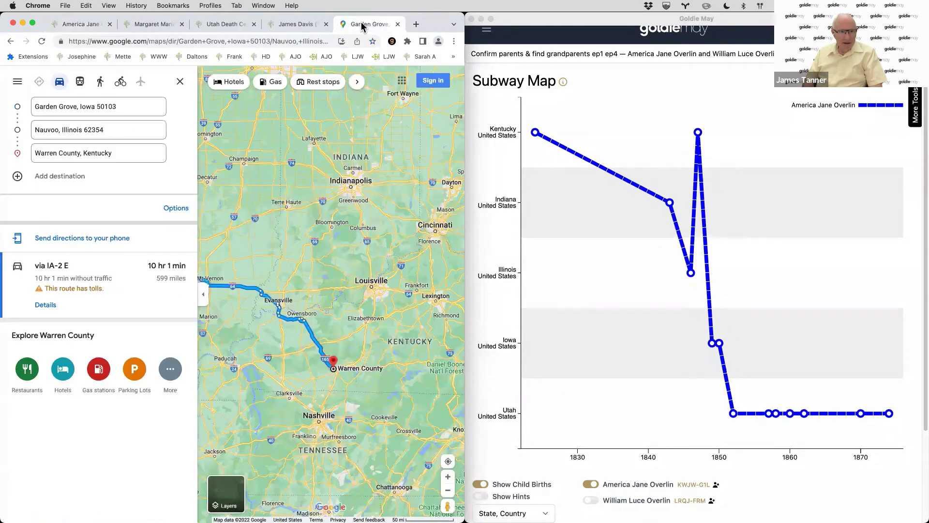
key("super+t")
type("springville, ")
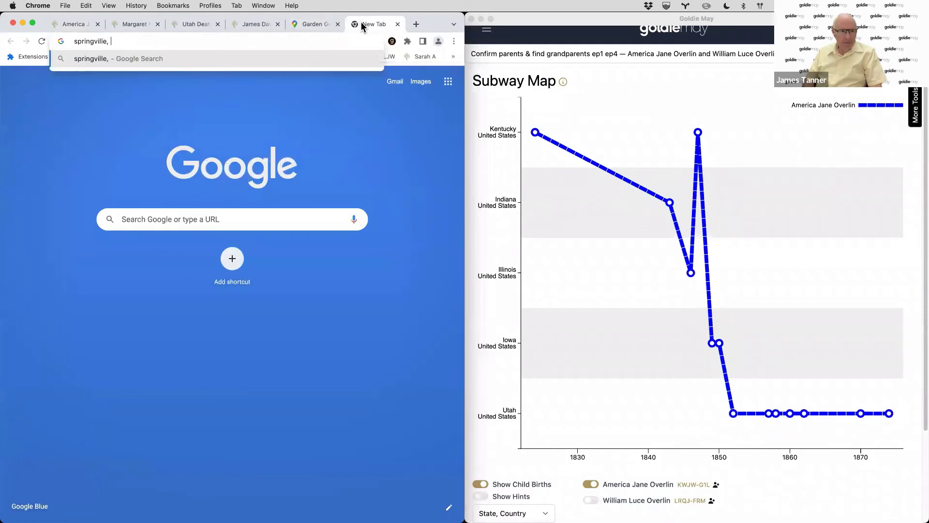
type("utah")
key("Return")
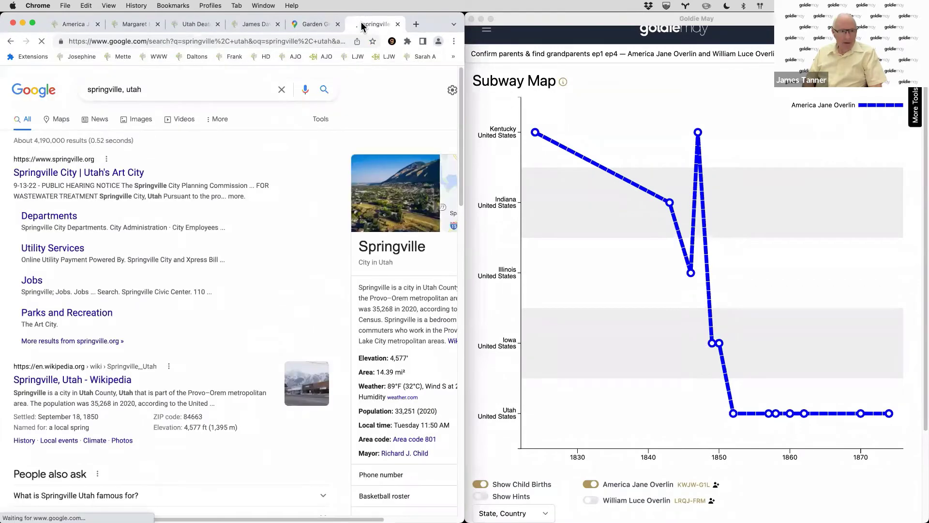
scroll(377, 221, "right", 2)
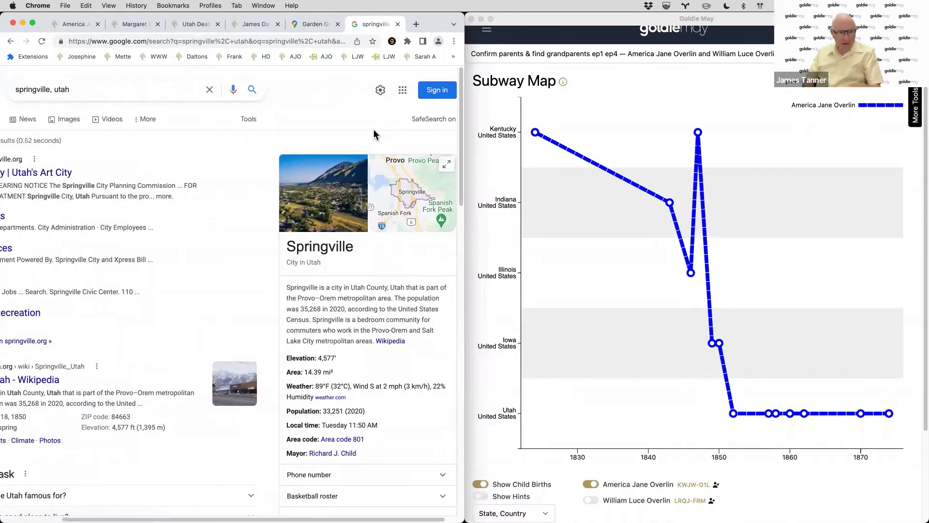
- Widen the browser window and narrow the Goldie May window so the two fill the screen side by side
key("ctrl+alt+Left")
left_click(608, 197)
key("ctrl+alt+Right")
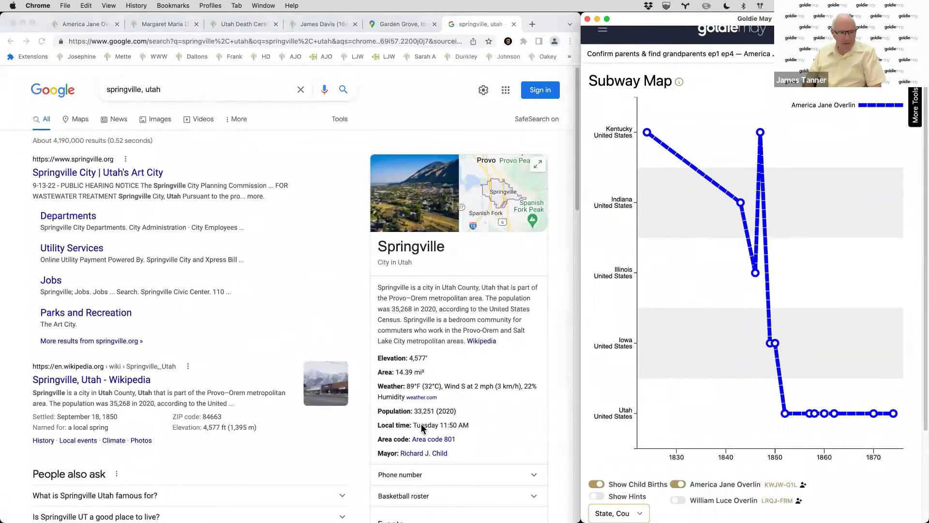
- Open Springville's Wikipedia article and highlight the city's settlement date in its facts box
left_click(481, 340)
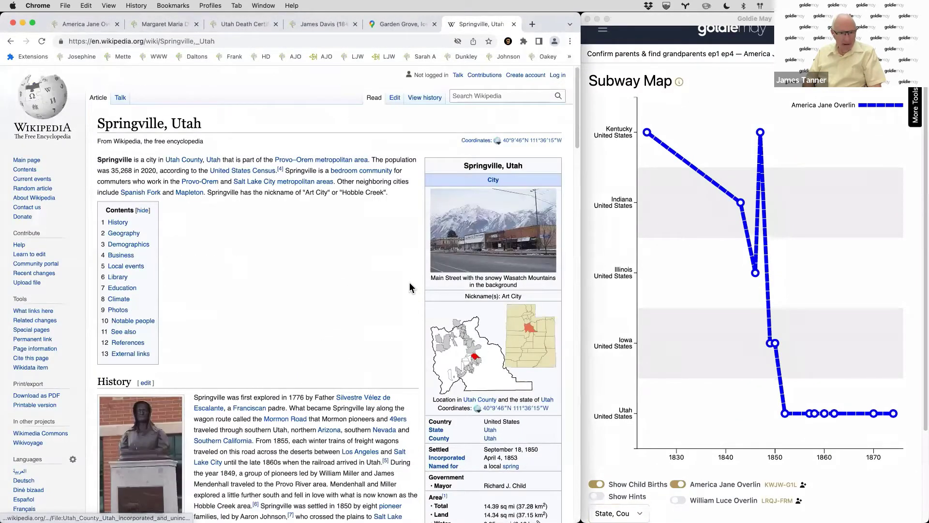
scroll(347, 275, "down", 3)
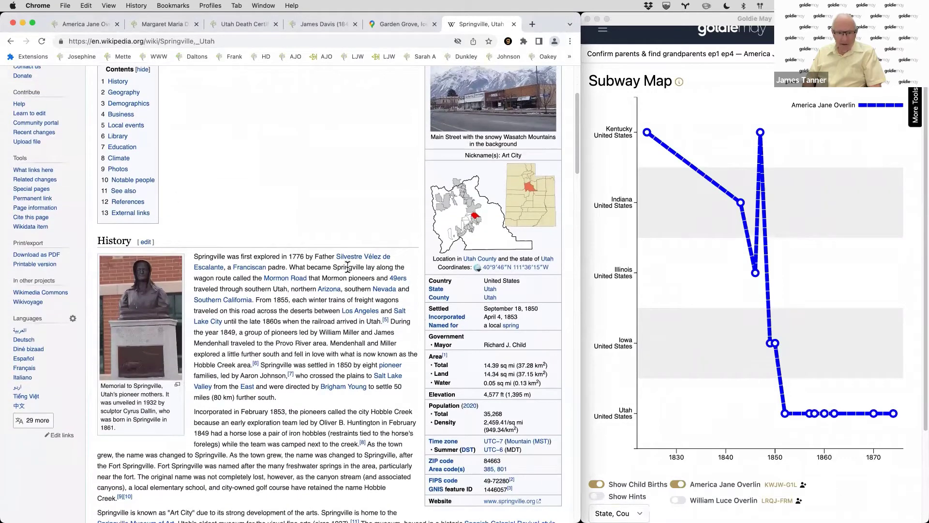
left_click_drag(539, 309, 486, 310)
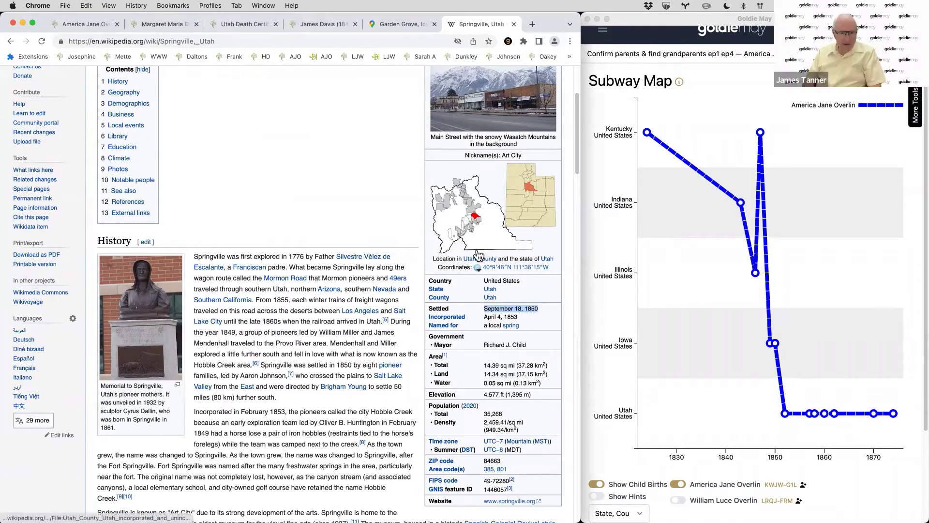
- Return to the mother's person page and recheck the youngest son's birth details against Springville's settlement
left_click(84, 24)
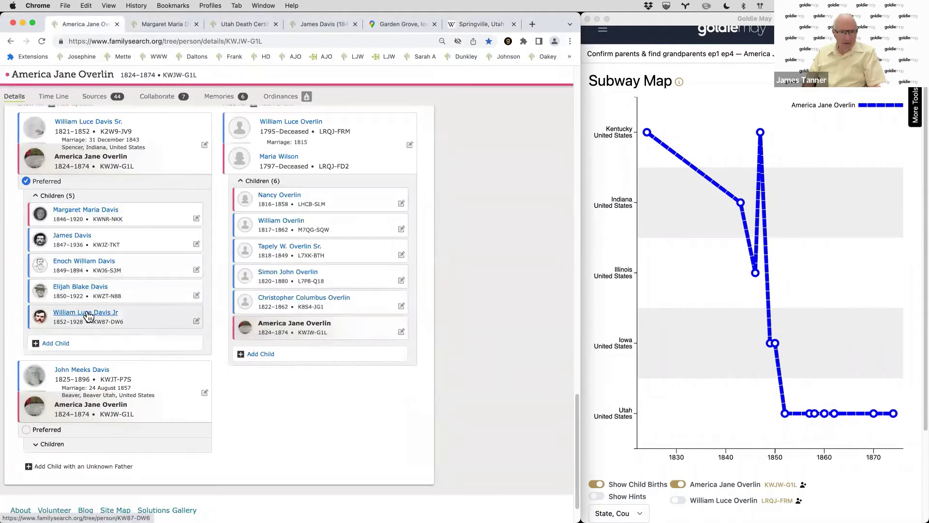
mouse_move(99, 316)
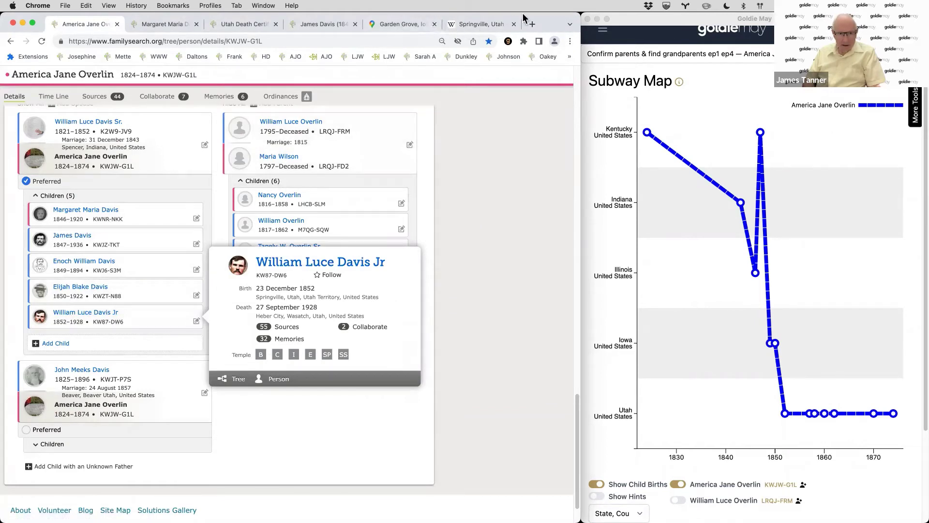
- Return to Springville's Wikipedia article, highlight the settlement date again and skim the article's history and later sections
left_click(476, 24)
scroll(486, 315, "down", 1)
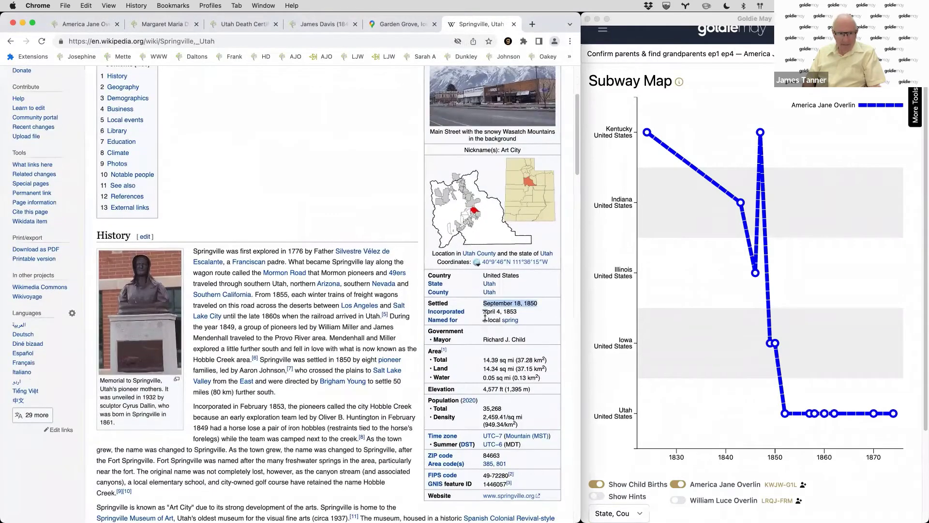
left_click(487, 306)
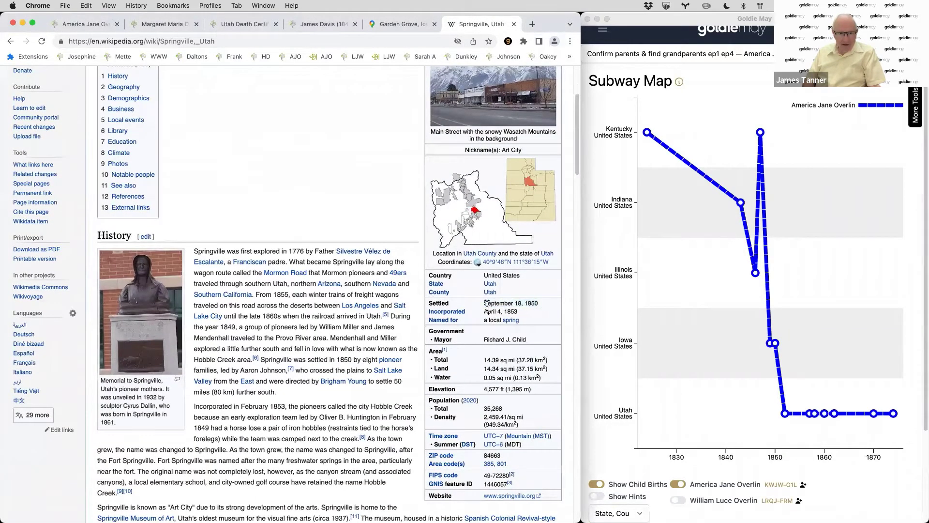
left_click_drag(485, 308, 546, 310)
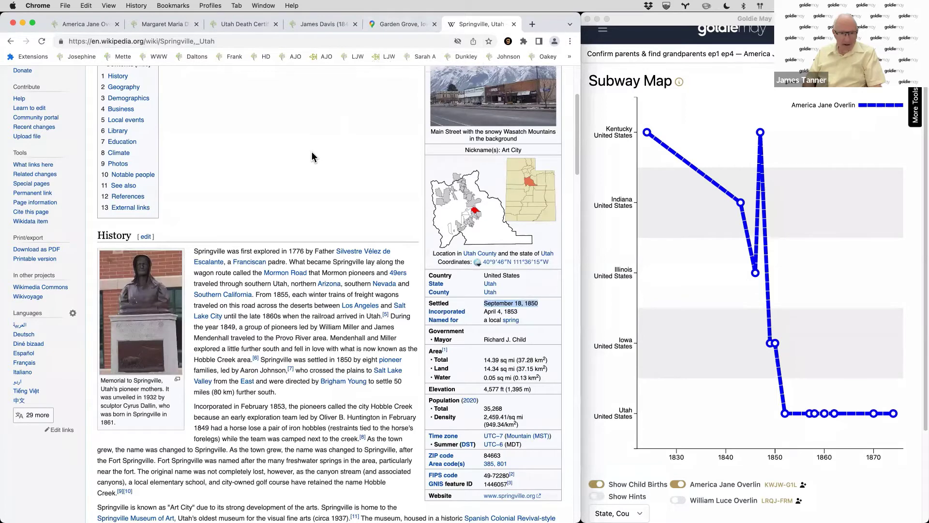
scroll(313, 157, "down", 12)
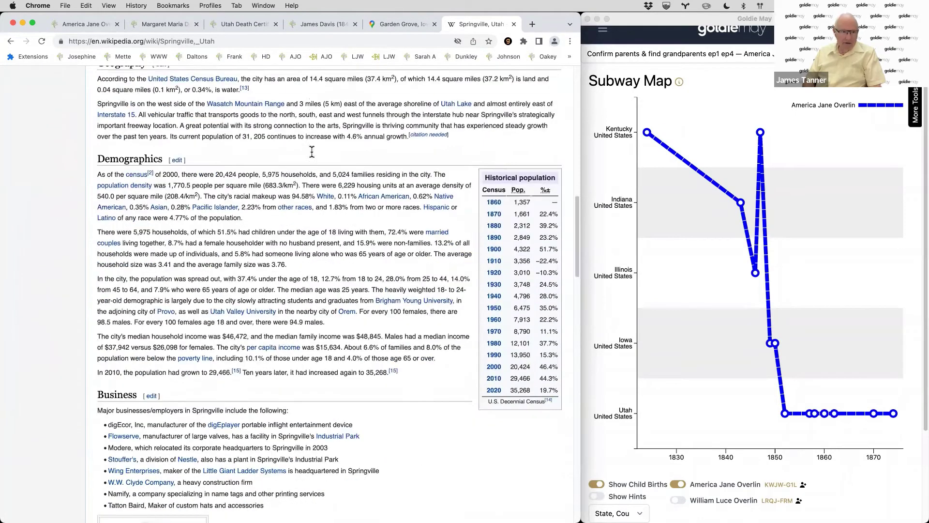
scroll(312, 152, "down", 10)
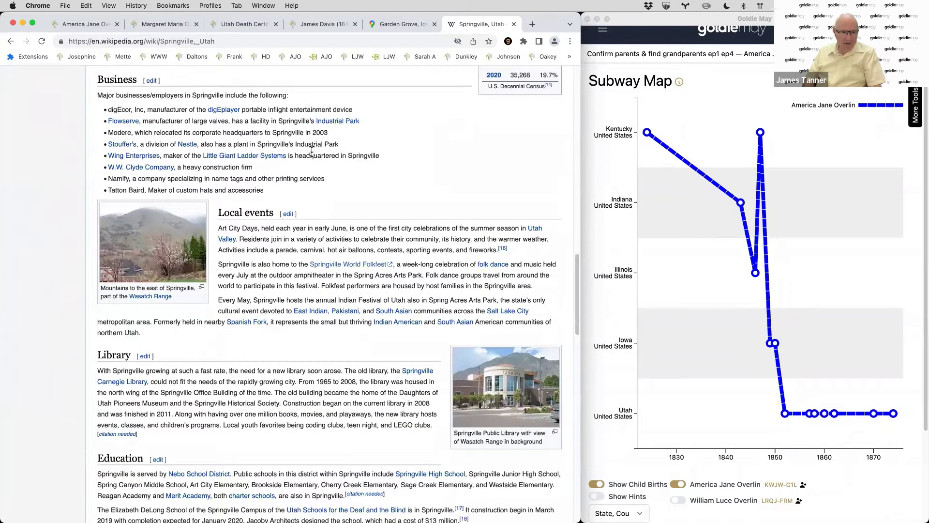
scroll(318, 143, "up", 18)
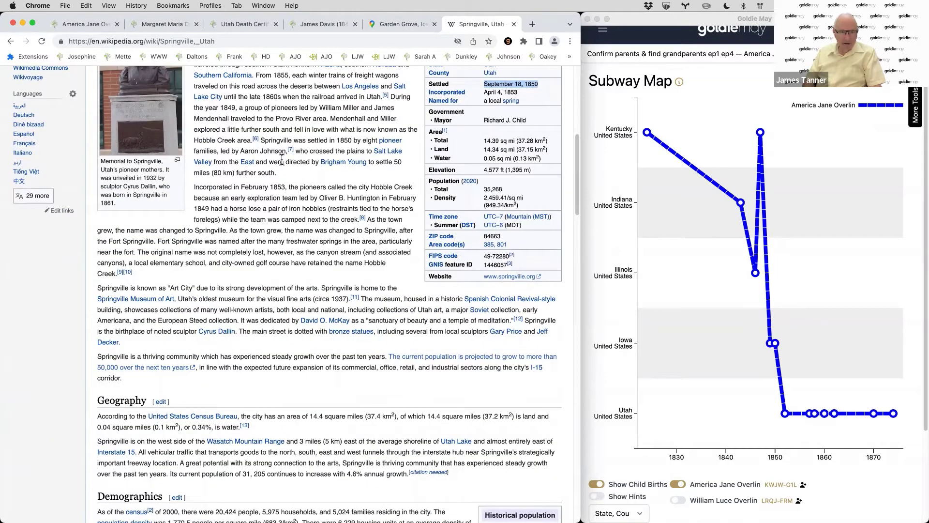
- Search Google for "pioneer families springville, utah" in a separate page
key("super+t")
type("pionee")
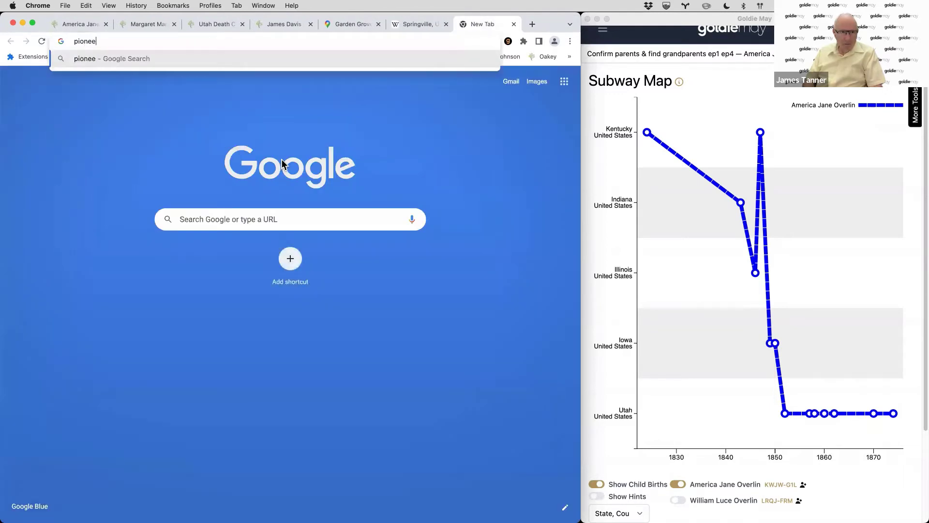
type("r families spring")
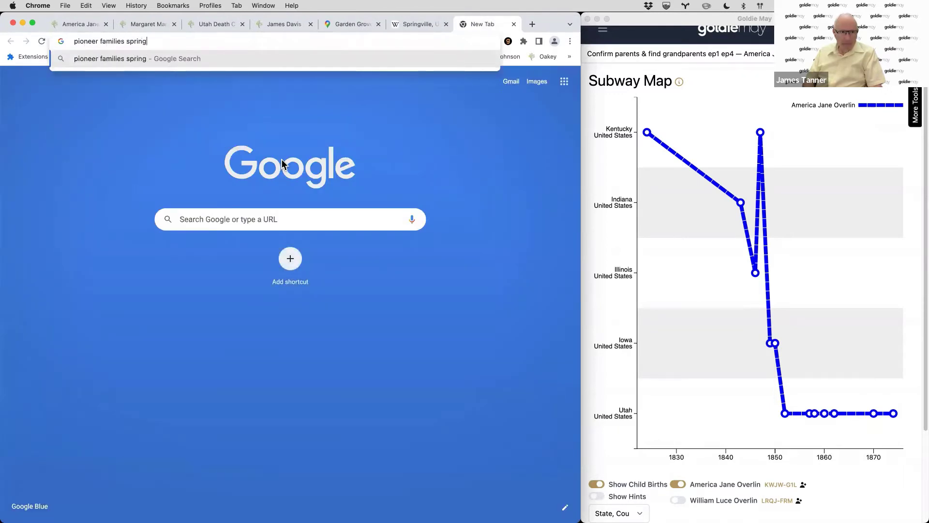
type("ville, utah")
key("Return")
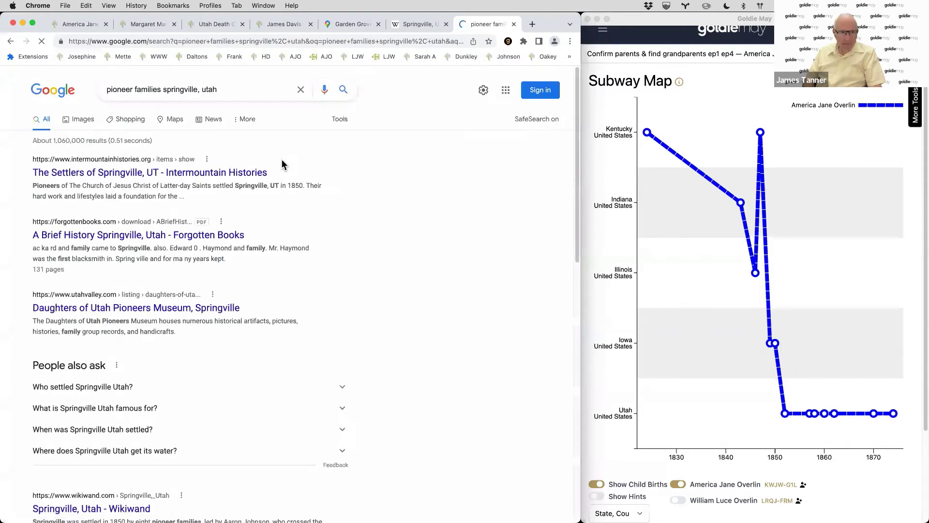
- Open the Settlers of Springville article, the Brief History PDF and the Daughters of Utah Pioneers Museum result separately, keeping the search results open
left_click(155, 173, "super")
left_click(137, 235, "super")
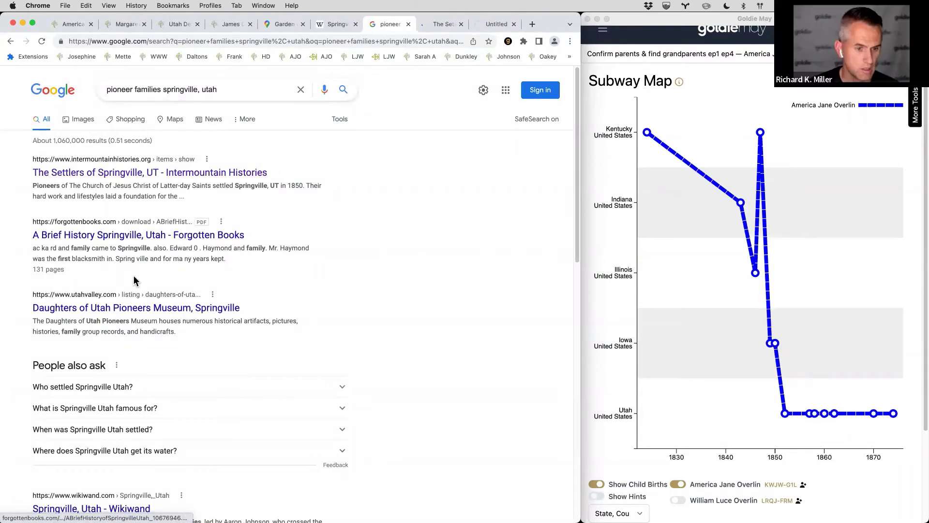
scroll(138, 317, "down", 5)
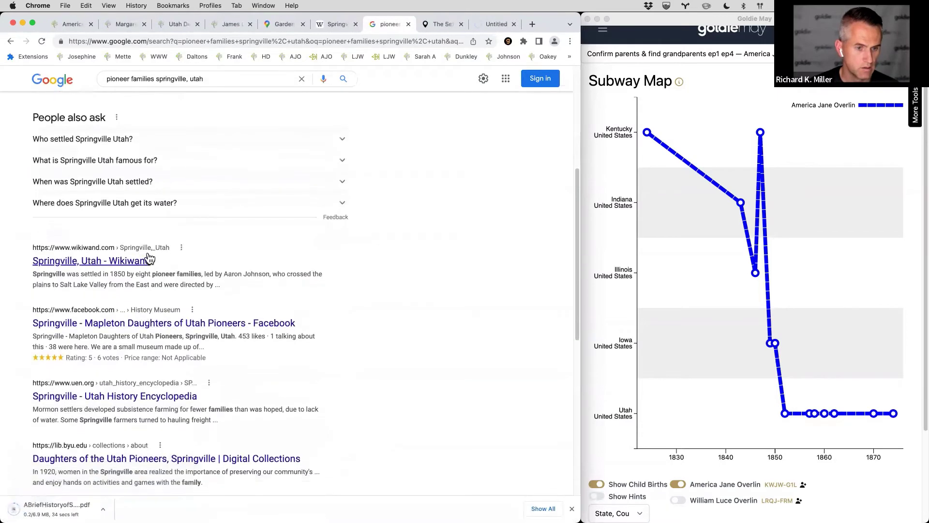
- Search the Settlers of Springville article for the family's surname, skim its text and related sources, and close it
key("ctrl+Tab")
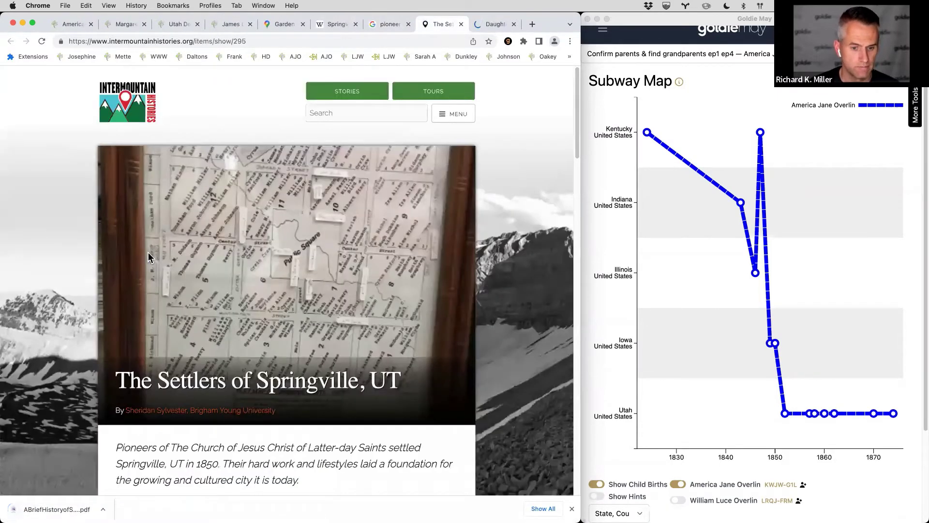
scroll(148, 257, "down", 10)
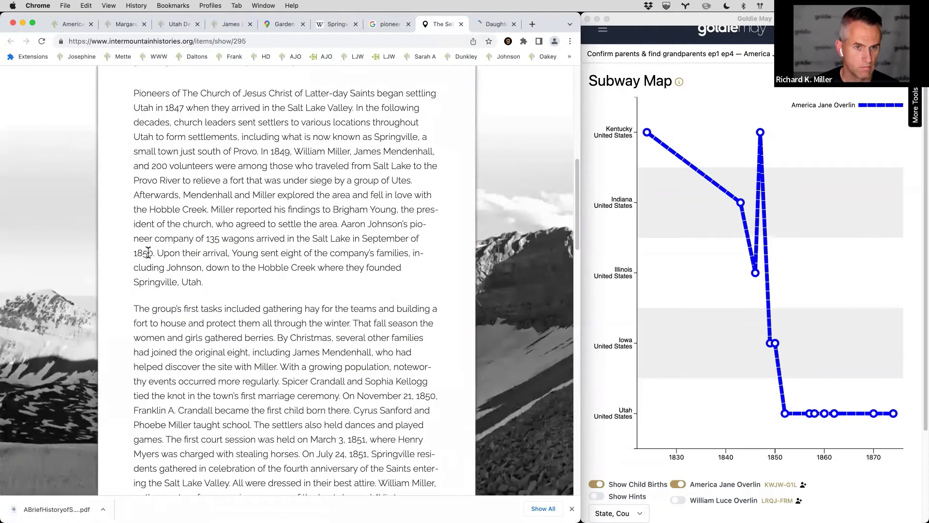
key("super+f")
type("davis")
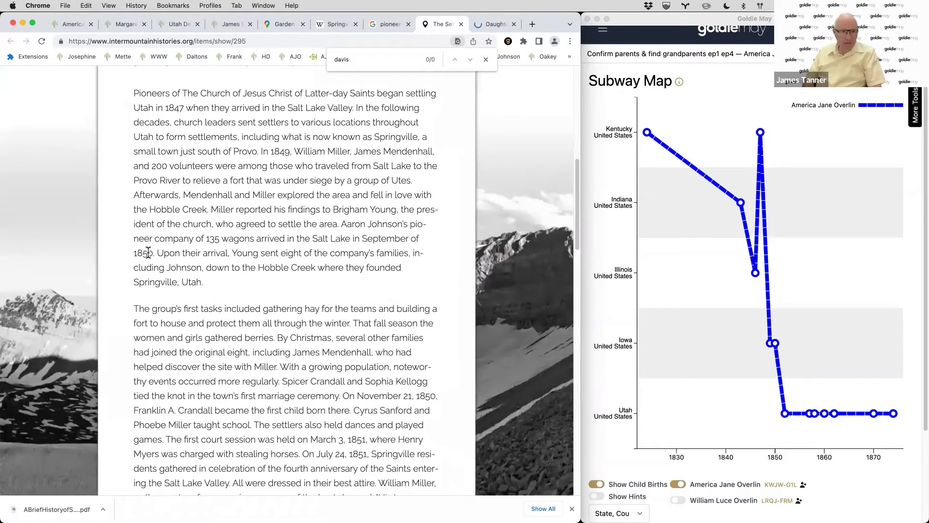
key("super+f")
scroll(200, 276, "down", 3)
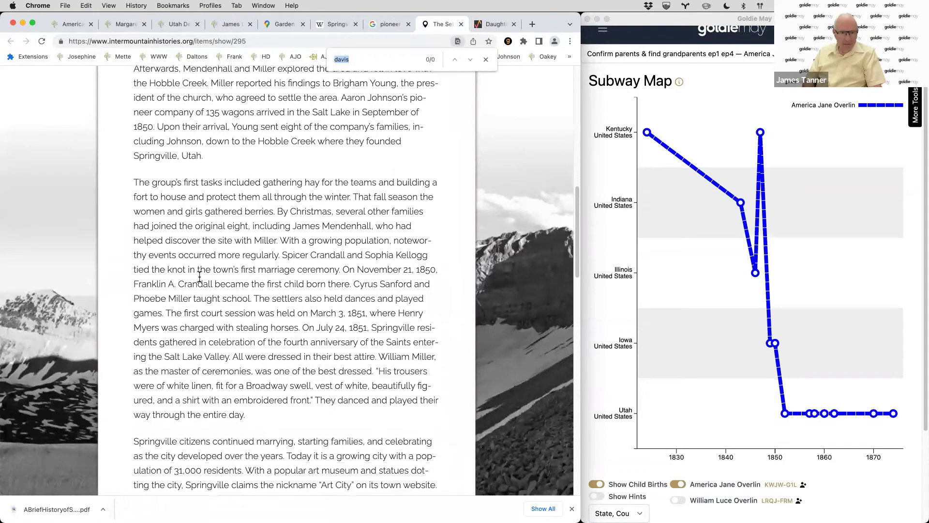
scroll(199, 276, "down", 10)
scroll(201, 286, "up", 8)
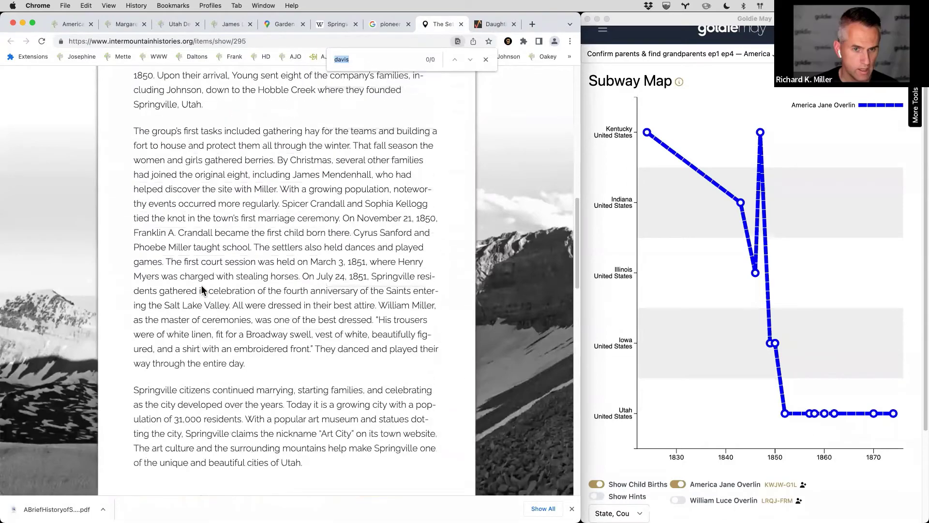
scroll(202, 286, "down", 15)
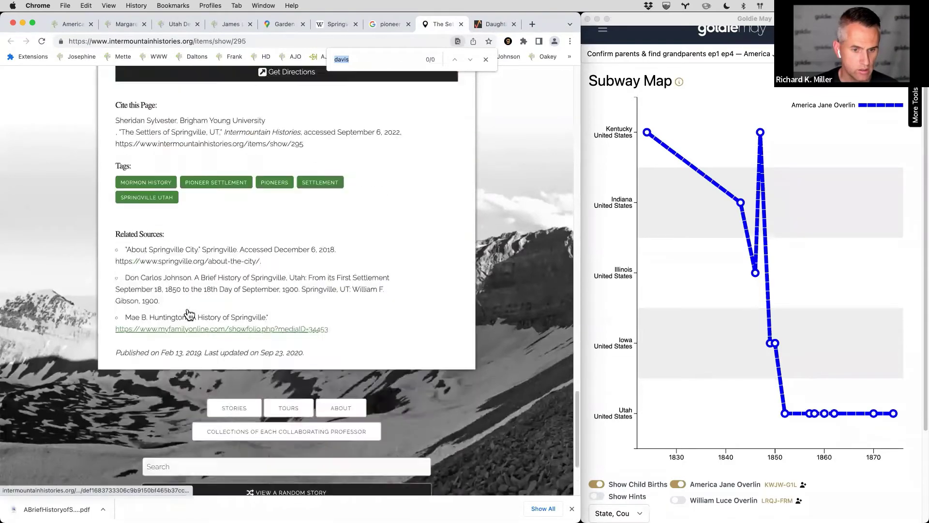
scroll(189, 314, "up", 20)
key("super+w")
- Read the Daughters of Utah Pioneers Museum page's overview and close the page
scroll(231, 259, "down", 8)
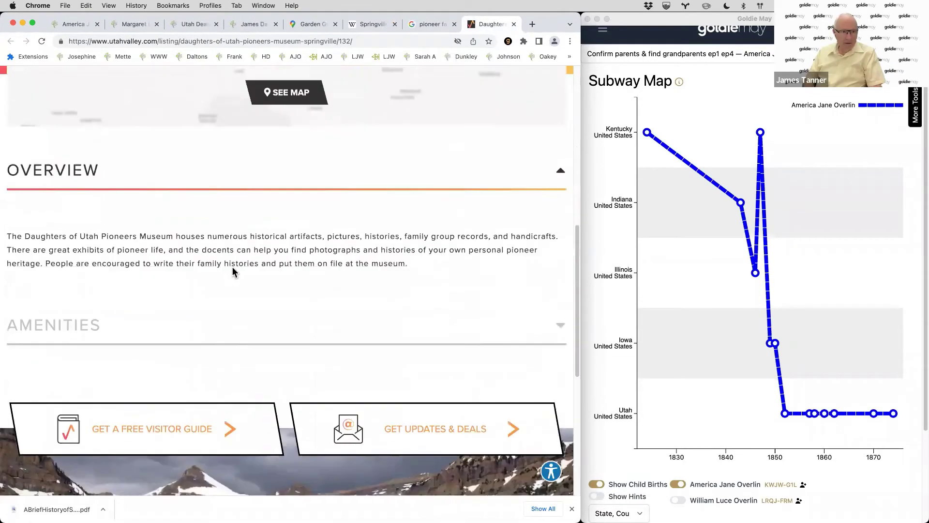
scroll(233, 270, "down", 10)
key("super+w")
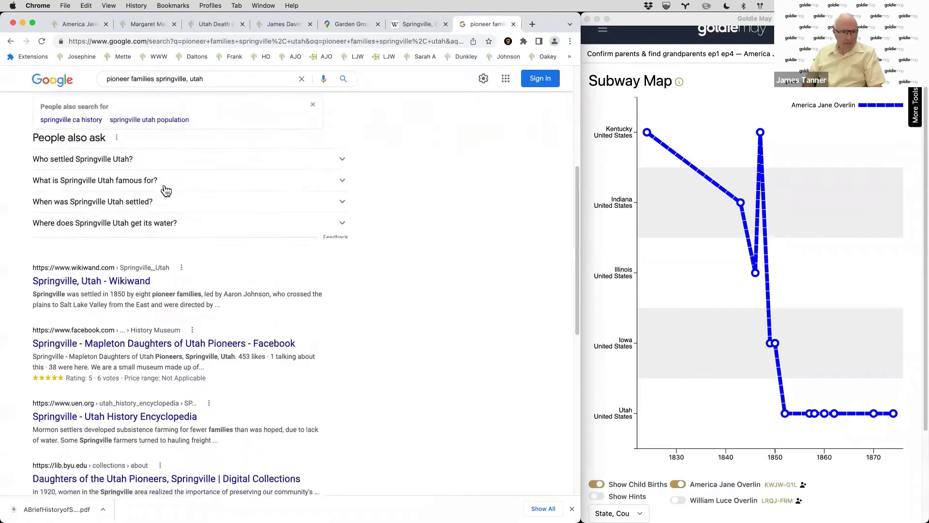
- Expand the related question "Who settled Springville Utah?" in the search results and read its answer
scroll(142, 390, "up", 2)
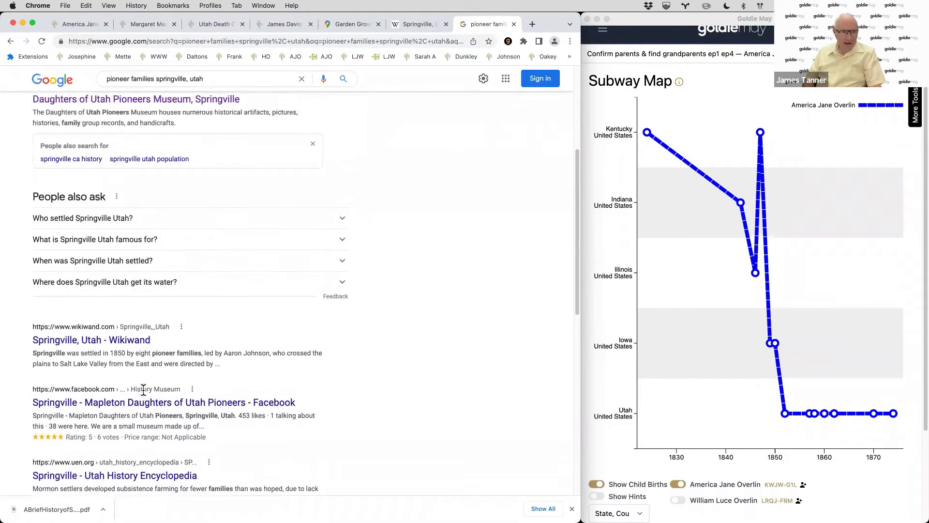
scroll(144, 390, "up", 2)
left_click(254, 84)
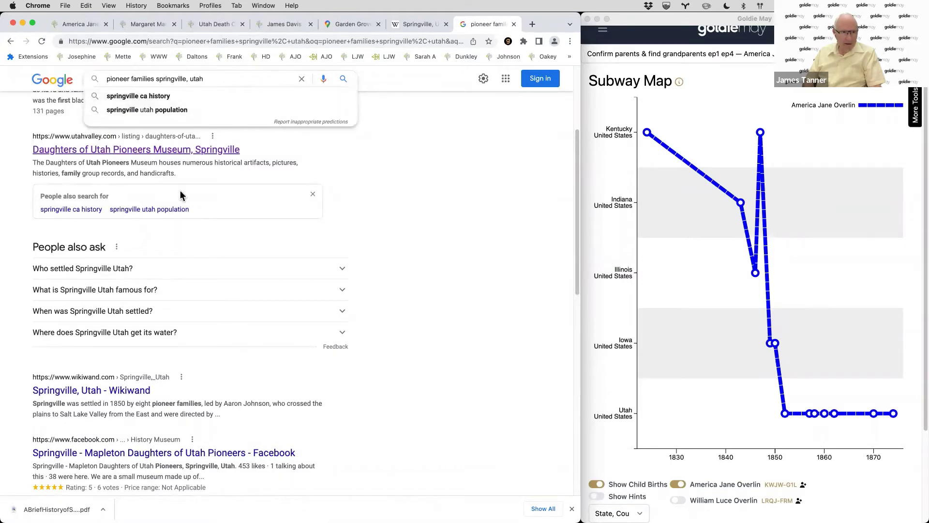
left_click(122, 268)
scroll(150, 273, "down", 3)
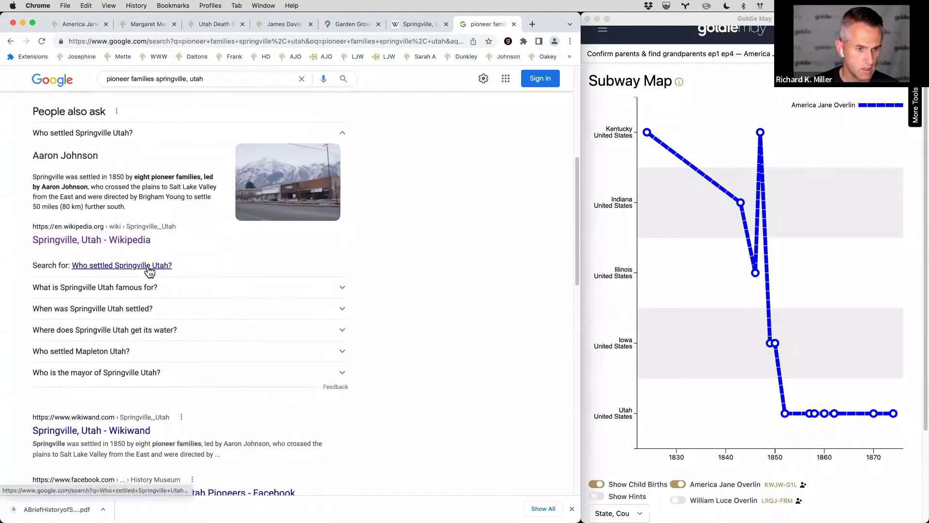
- Open the Wikipedia article cited in that answer separately and find the pioneer leader's name in its text
left_click(108, 240, "super")
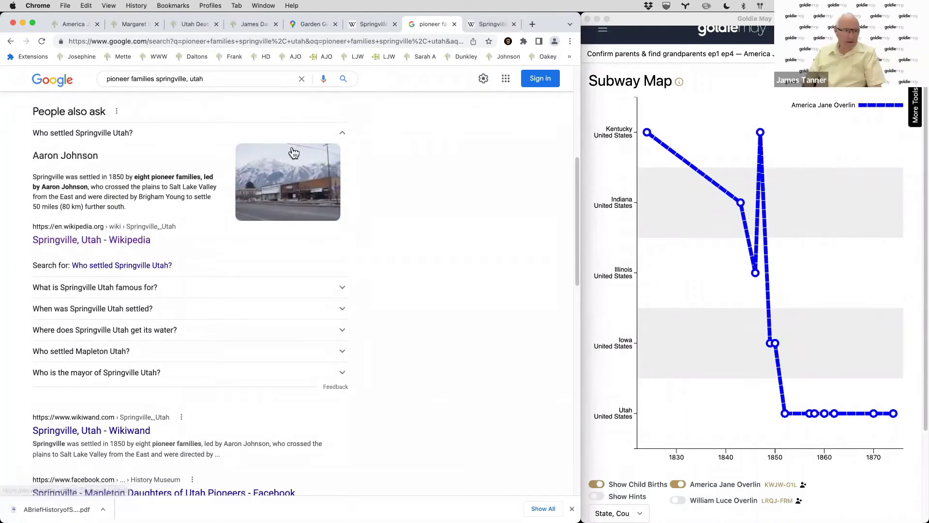
left_click(488, 26)
scroll(384, 206, "down", 8)
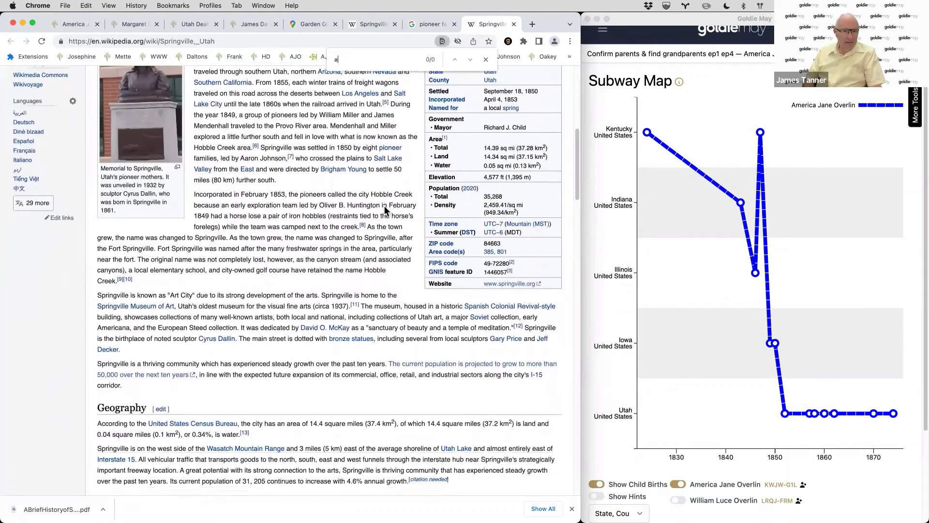
key("super+f")
type("aaron johnson")
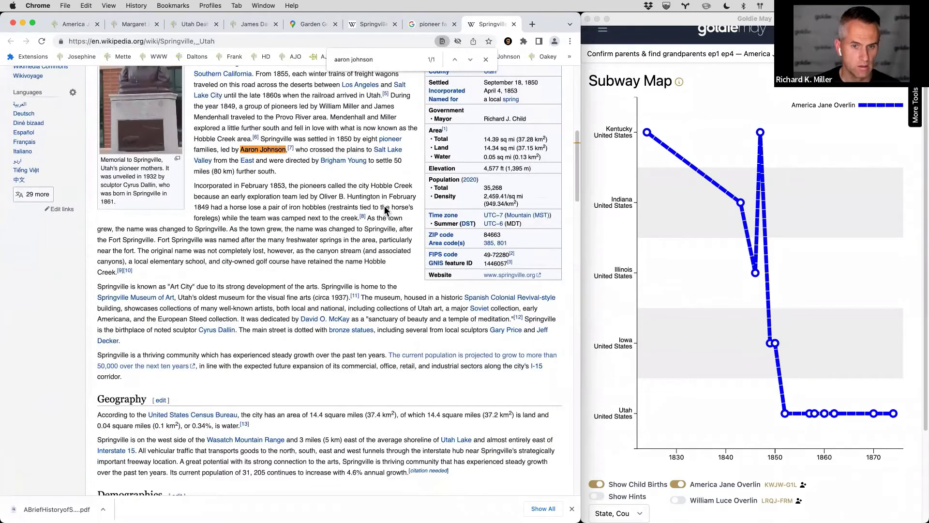
- Follow the citation beside the leader's name to the Settlers of Springville article, find the name there and read the settlement account
left_click(291, 148)
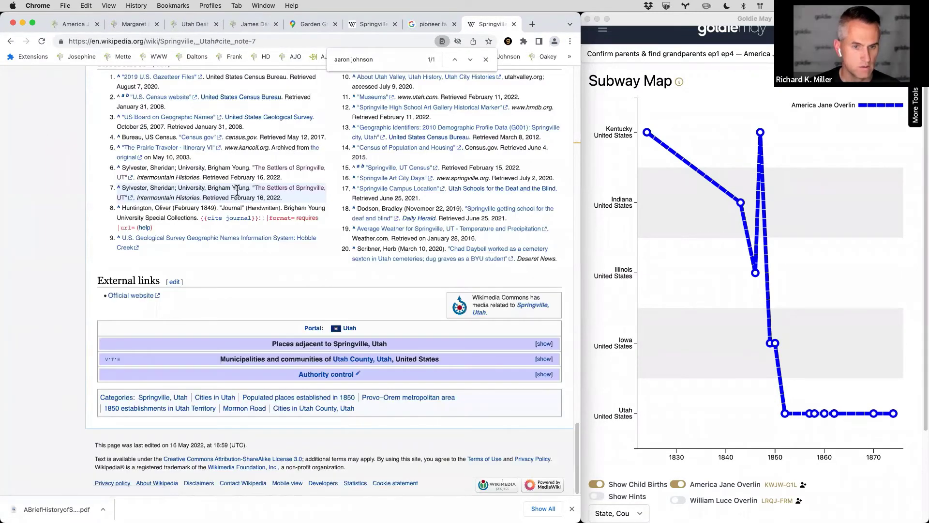
left_click(304, 190)
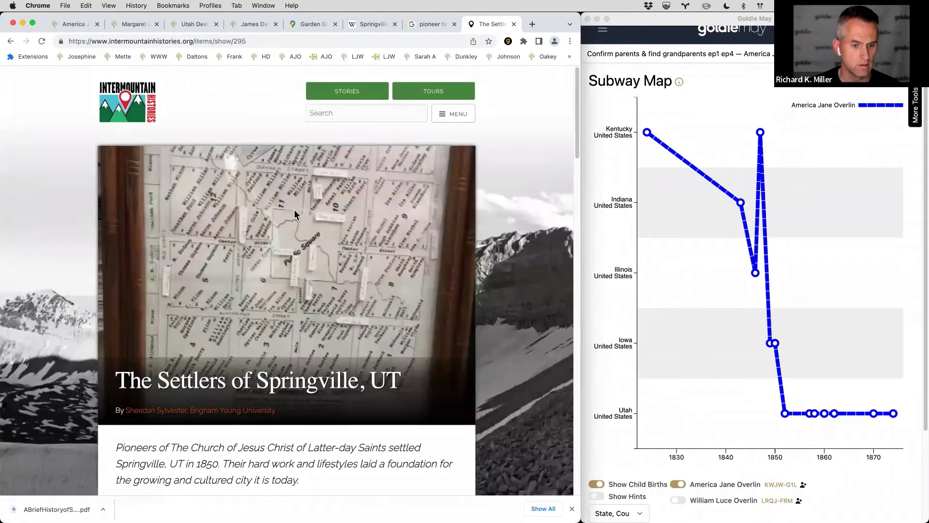
scroll(280, 288, "down", 15)
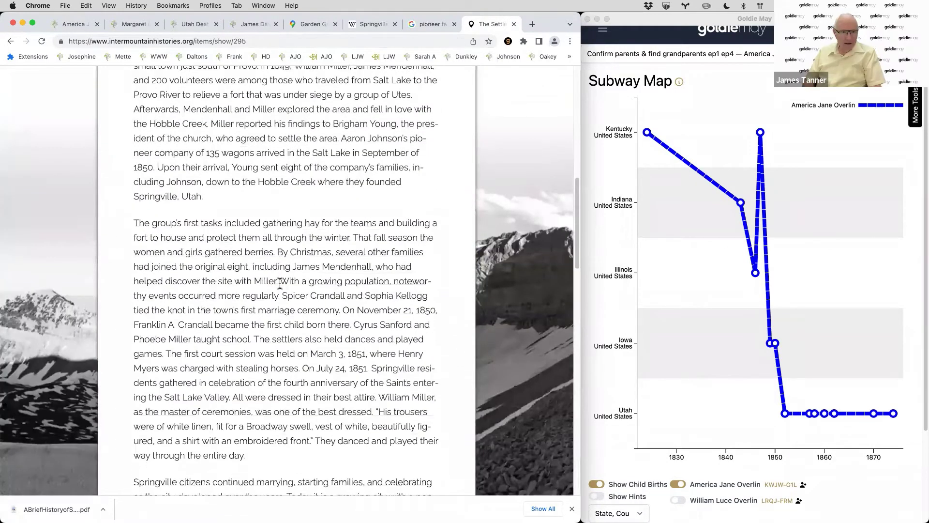
key("super+f")
scroll(281, 283, "down", 5)
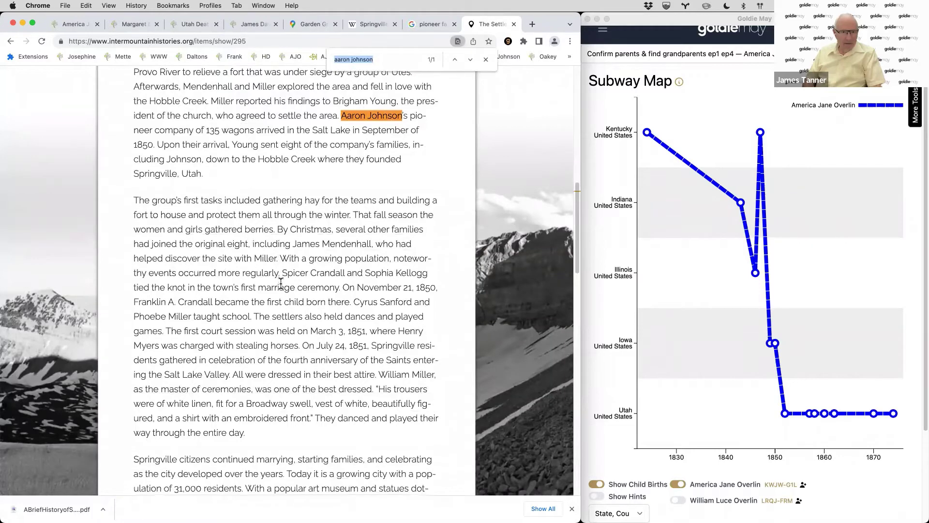
scroll(283, 287, "up", 3)
scroll(282, 286, "up", 2)
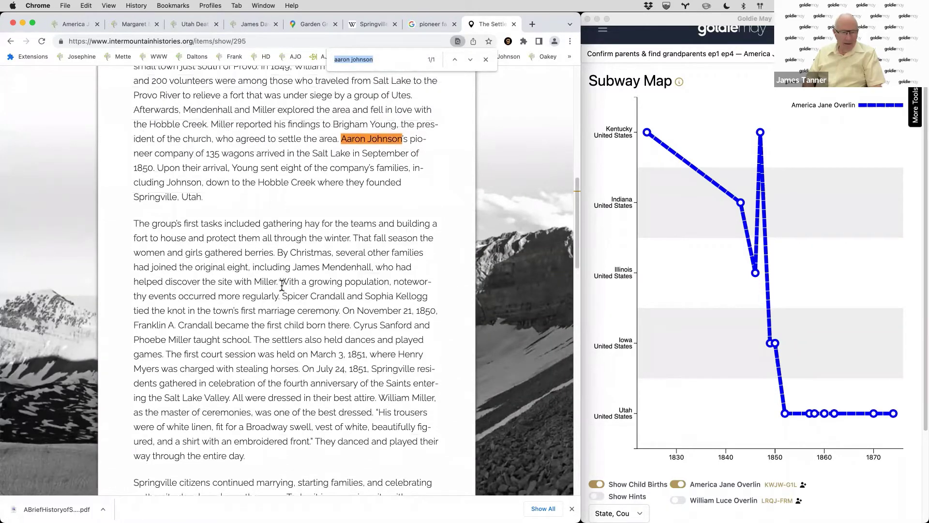
scroll(282, 285, "up", 3)
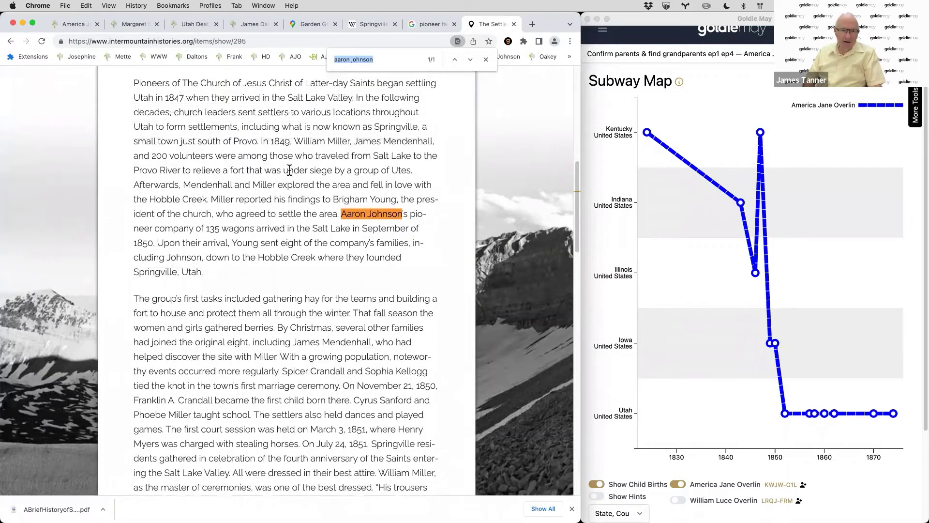
scroll(290, 173, "down", 8)
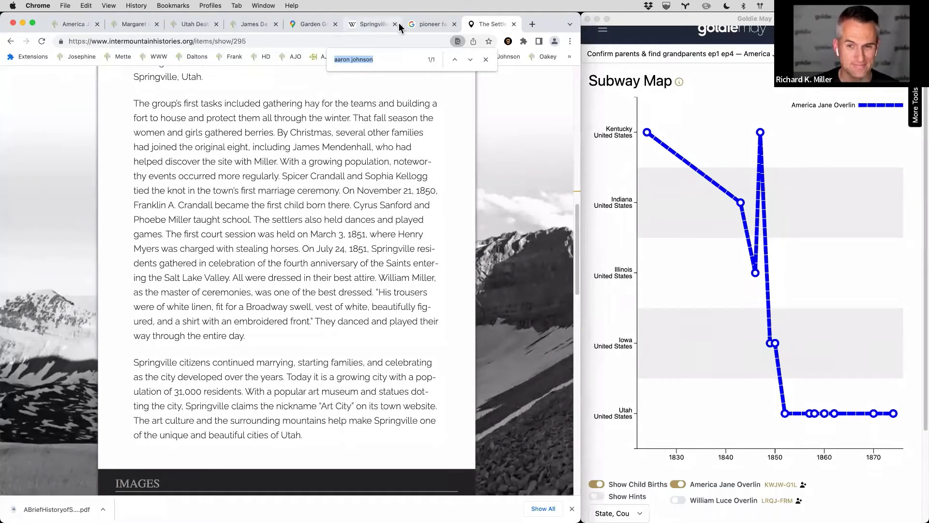
- Check the youngest son's birth on the Subway Map and highlight "On November 21, 1850" in the settlers article
left_click(739, 378)
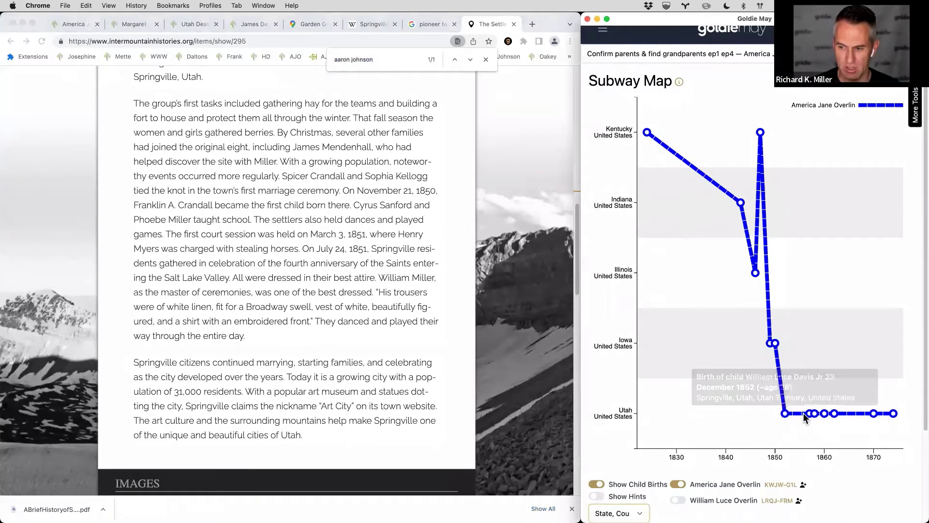
left_click(419, 193)
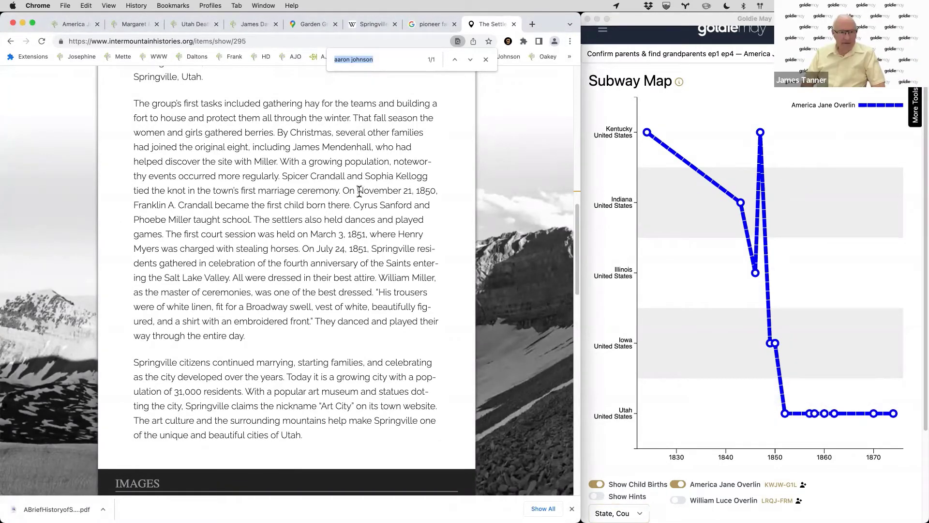
left_click_drag(344, 191, 437, 192)
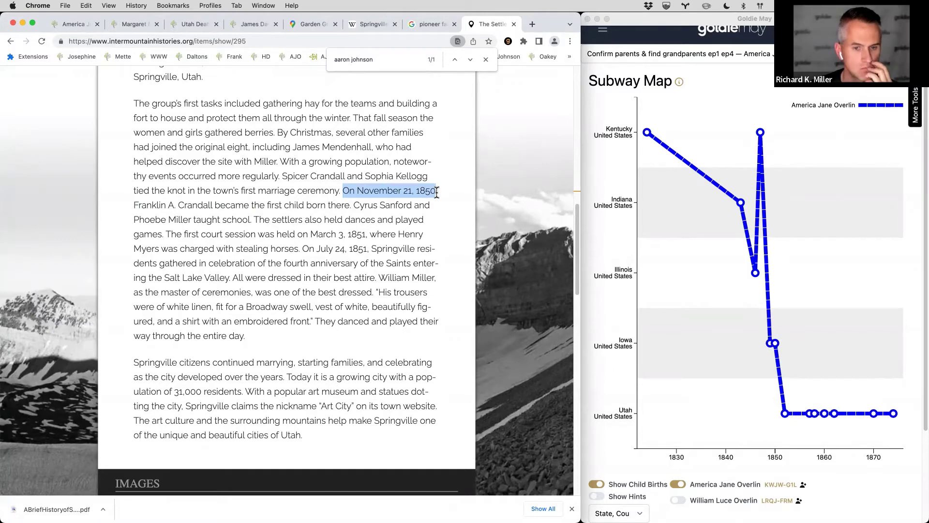
- Return to the mother's FamilySearch details and view the birth summary of her youngest son by her first husband
left_click(59, 28)
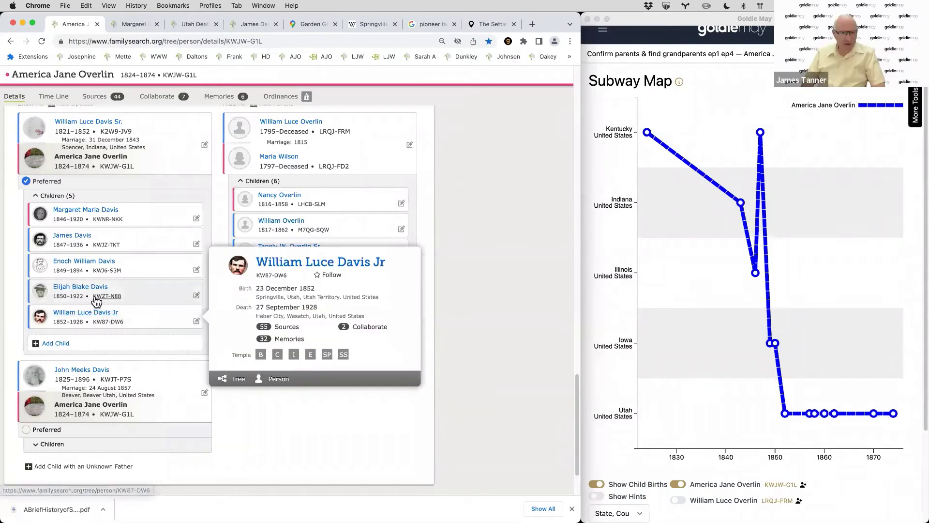
left_click(92, 312)
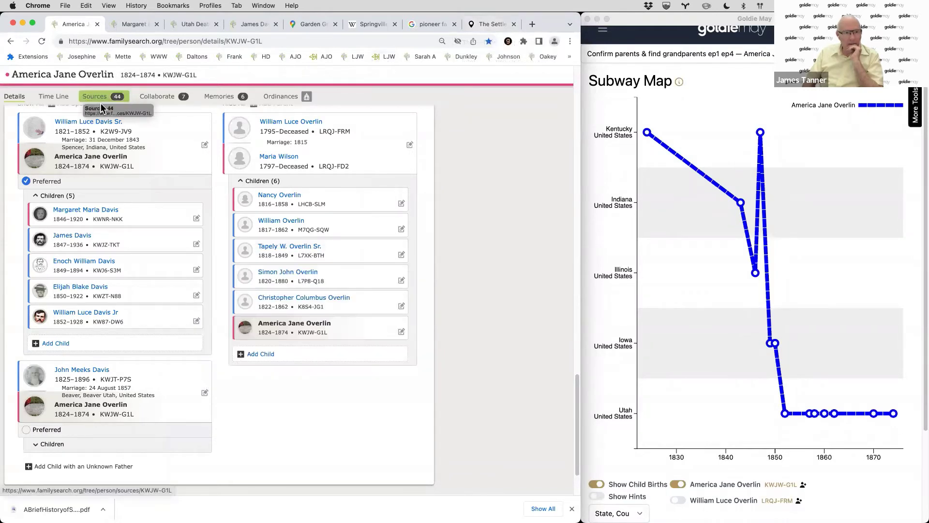
- Search the sources of the son born in 1847 for "membersh" and expand the 1830-1848 church membership source
key("super+4")
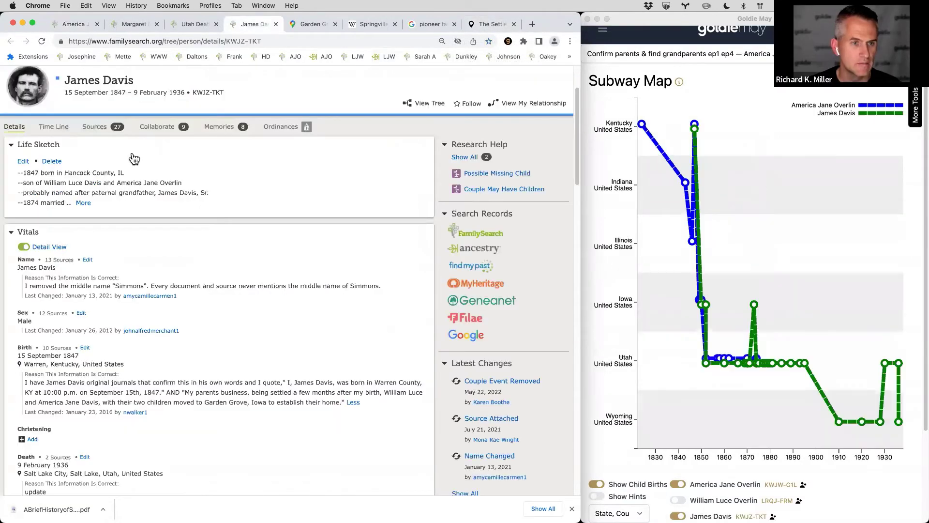
left_click(102, 127)
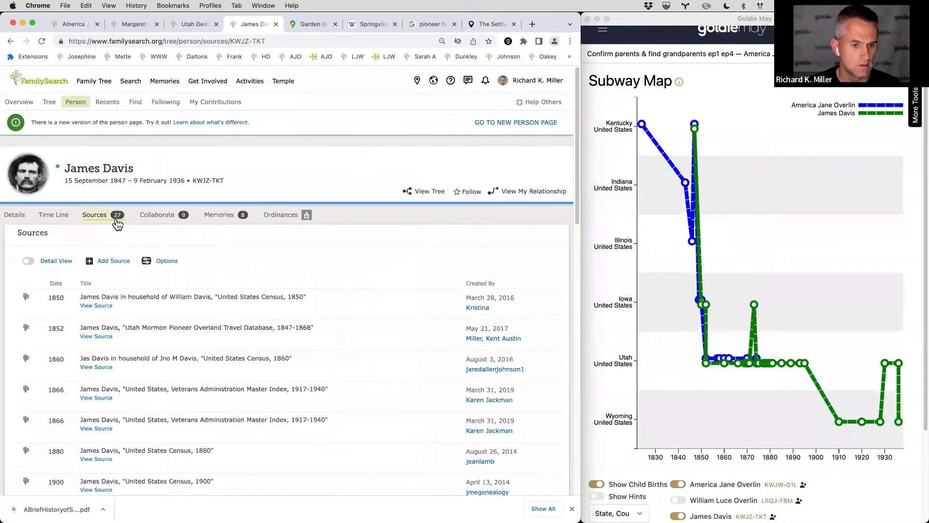
key("super+f")
type("membersh")
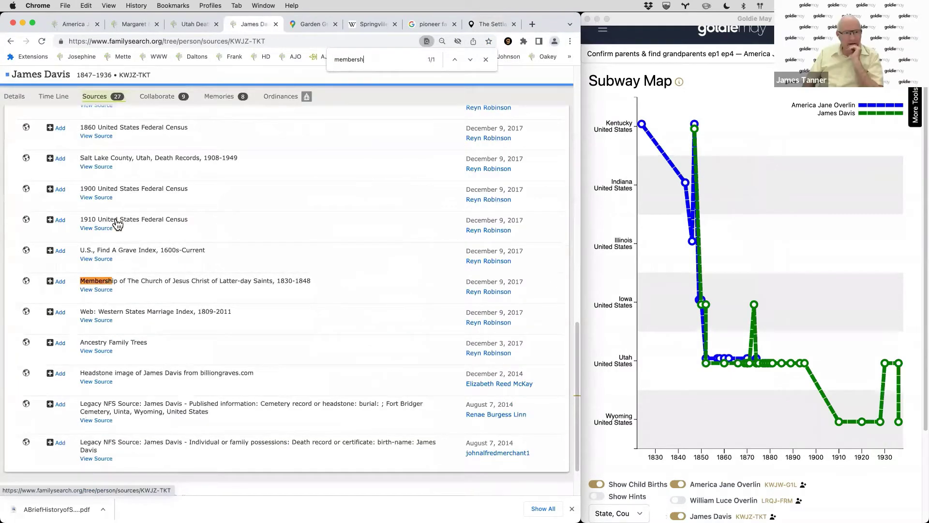
left_click(148, 286)
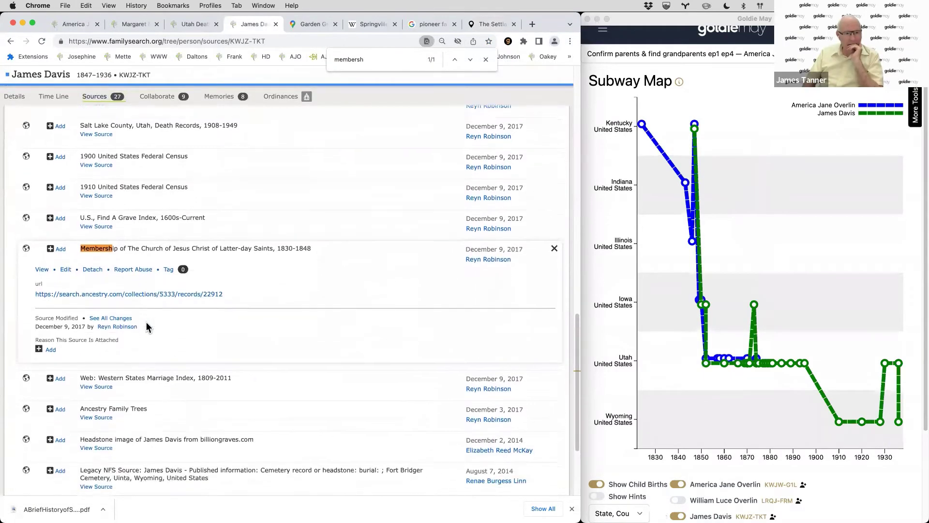
- Open the Ancestry record linked from the membership source and highlight the birth date in it
left_click(145, 293)
left_click(191, 307)
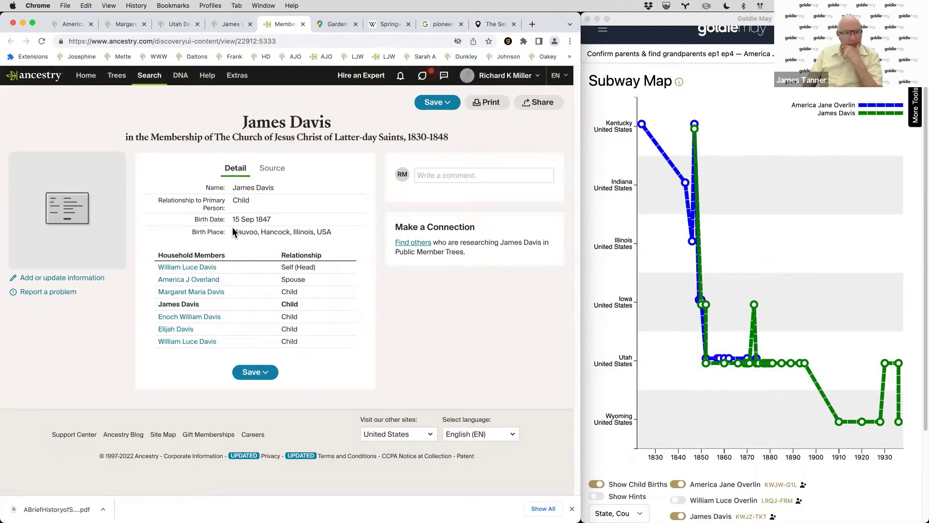
left_click_drag(232, 220, 320, 221)
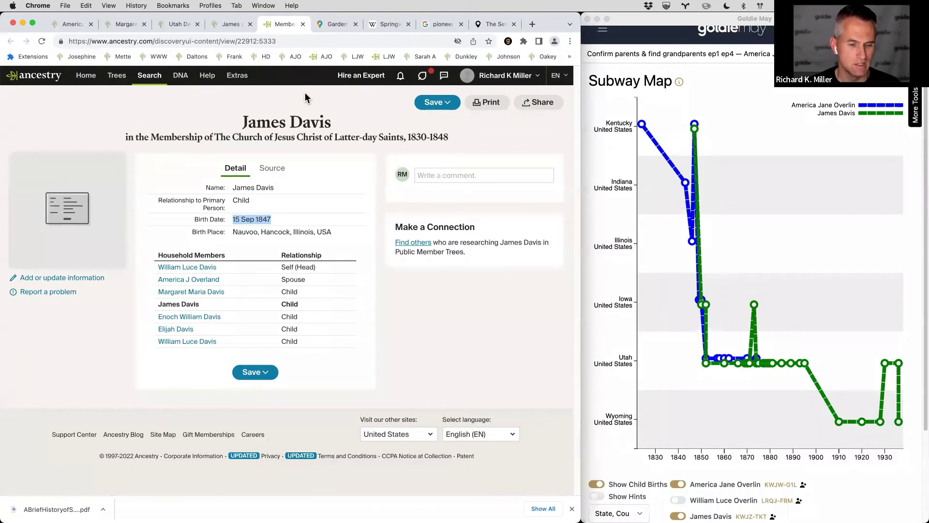
- Return to the mother's family list and open the youngest son's details in a separate page
key("super+1")
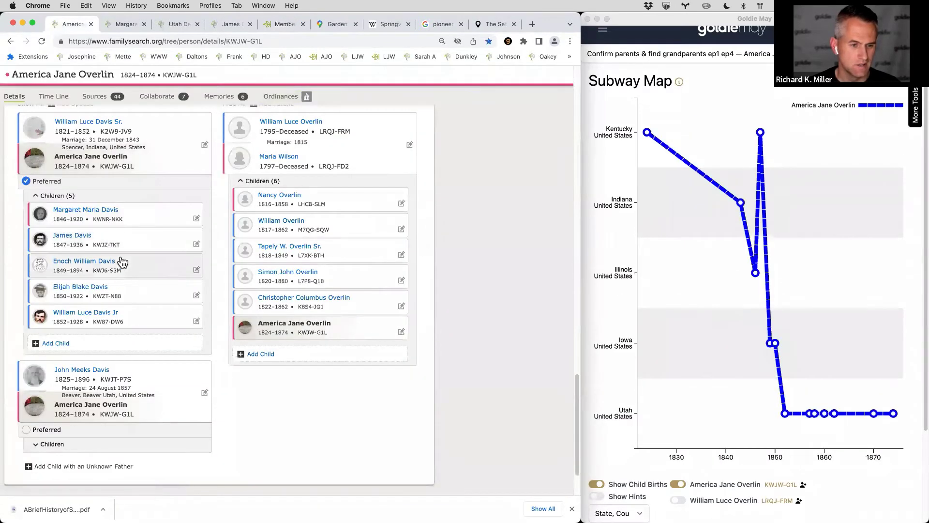
key("super+5")
key("super+4")
key("super+1")
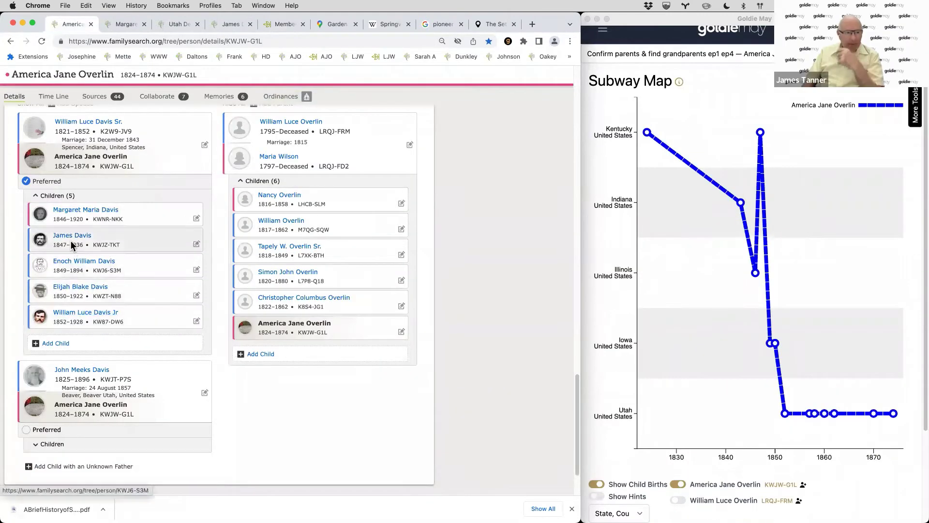
right_click(81, 314)
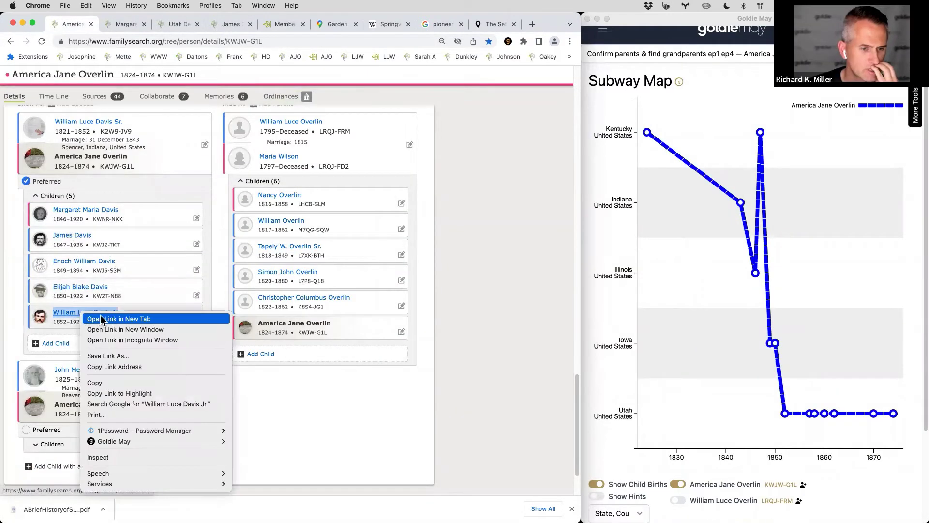
left_click(110, 322)
left_click(117, 24)
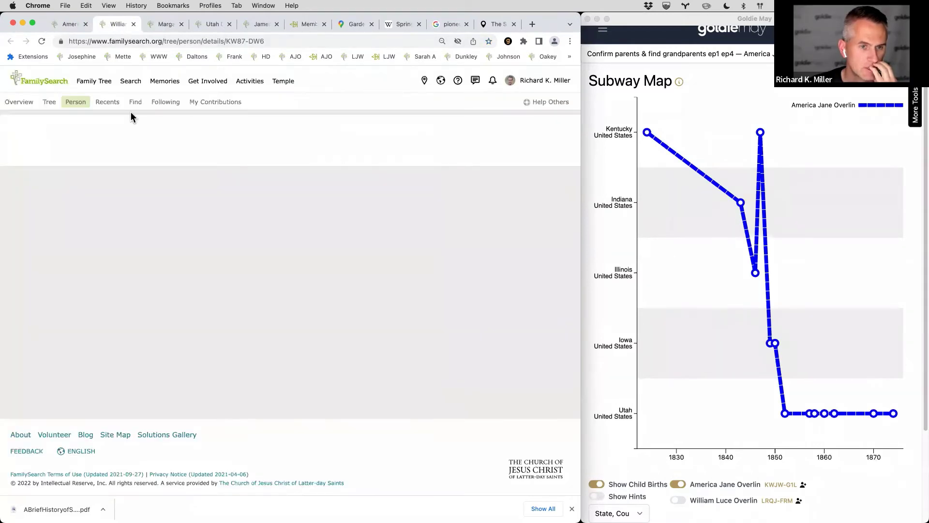
- Find the 1830-1848 church membership entry among the youngest son's sources and expand it
left_click(112, 215)
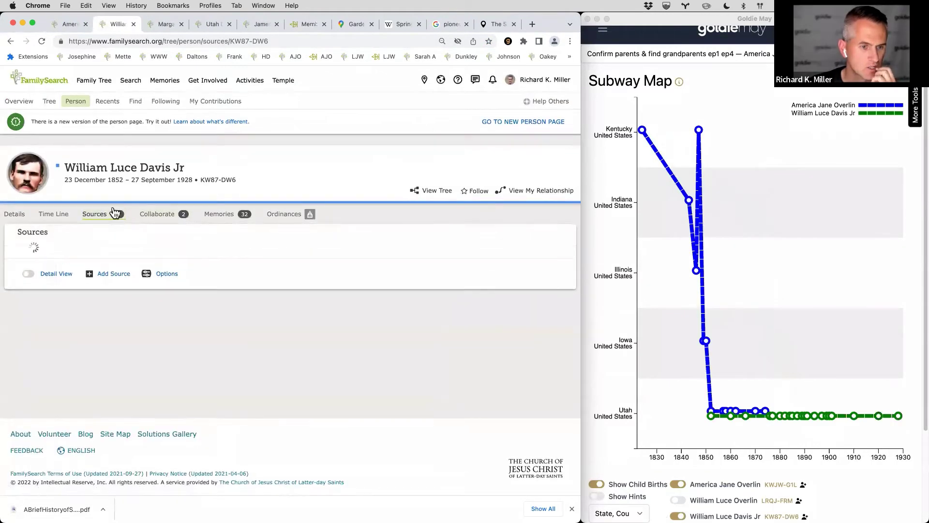
scroll(119, 210, "down", 3)
key("super+f")
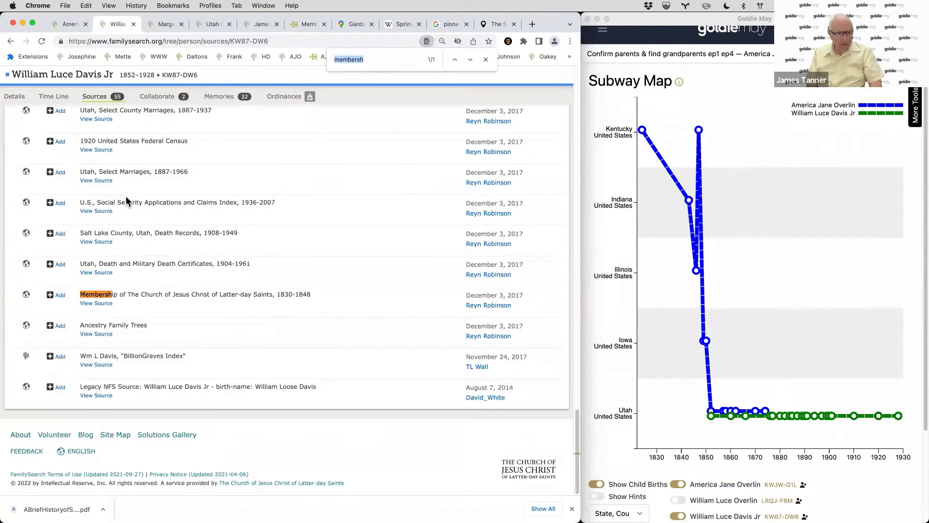
left_click(157, 290)
scroll(154, 287, "down", 2)
- Open the youngest son's linked Ancestry membership record and highlight the birthplace "Springville, Utah, Utah, USA"
left_click(155, 241)
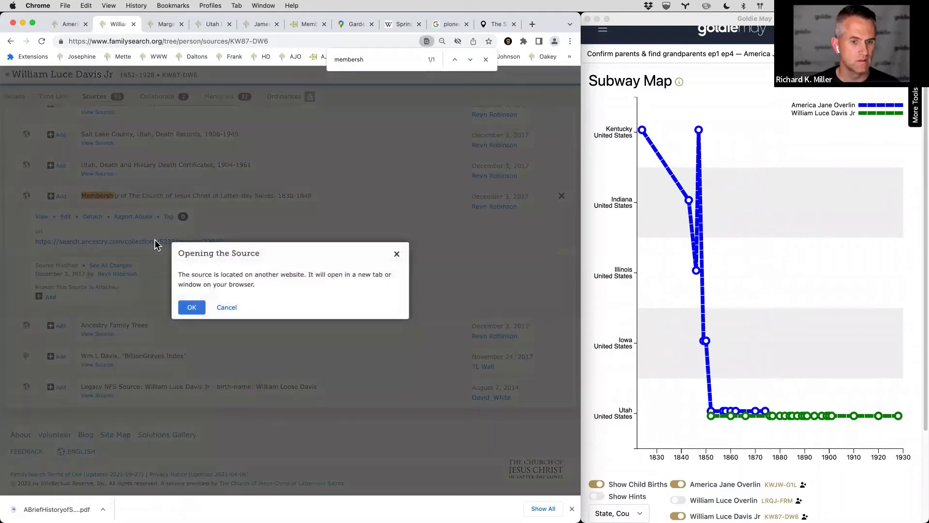
left_click(192, 307)
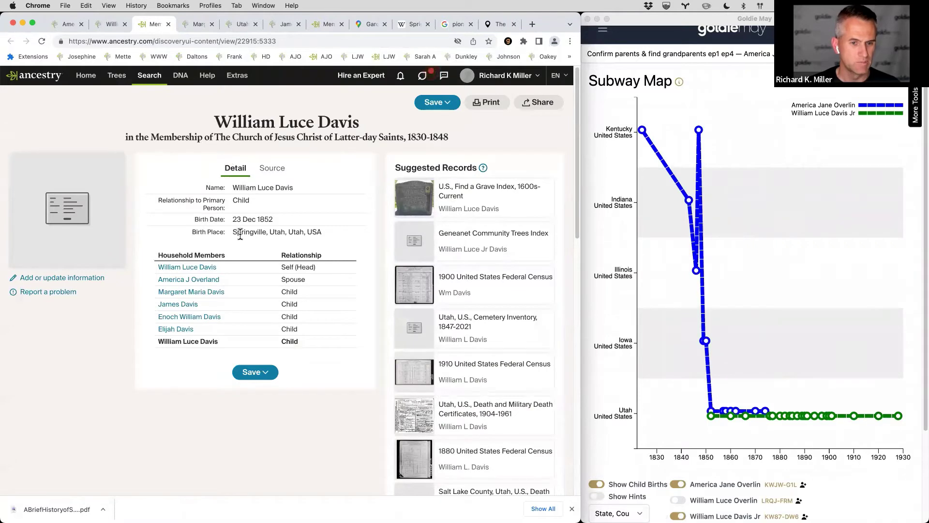
left_click_drag(233, 233, 331, 231)
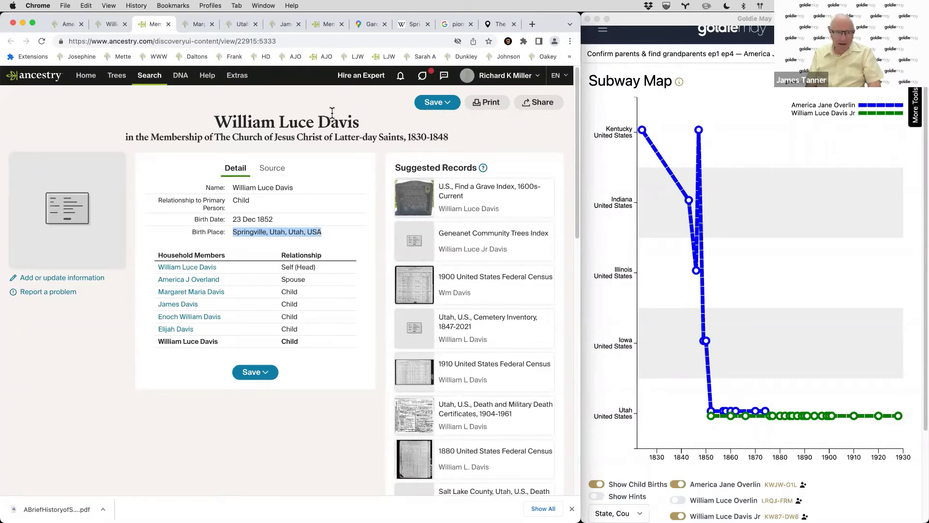
- Go back to the mother's family list, reopen the youngest son's details and review his vitals
key("ctrl+shift+Tab")
key("ctrl+shift+Tab")
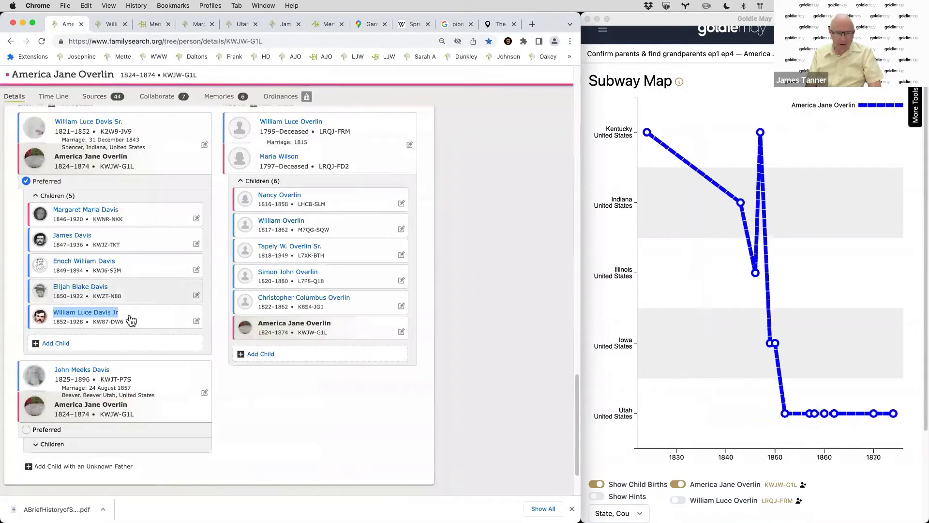
left_click(97, 315)
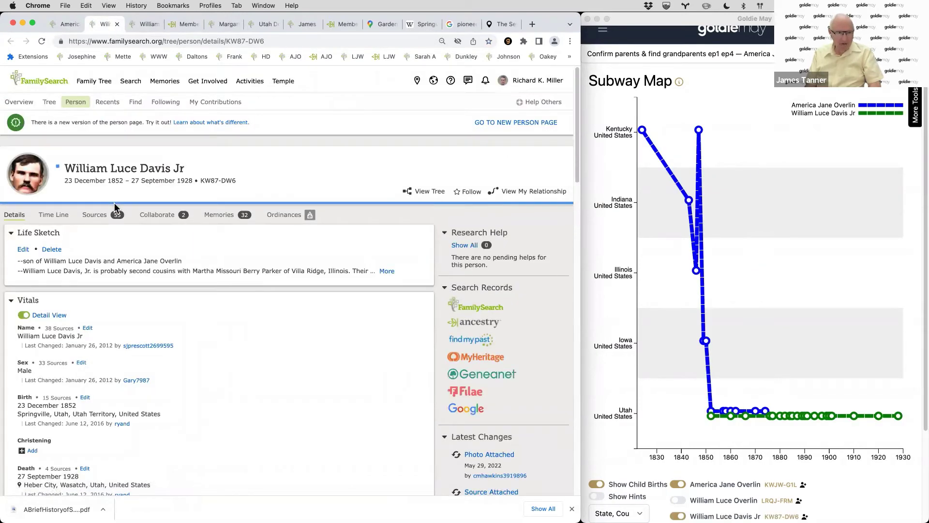
scroll(114, 202, "down", 3)
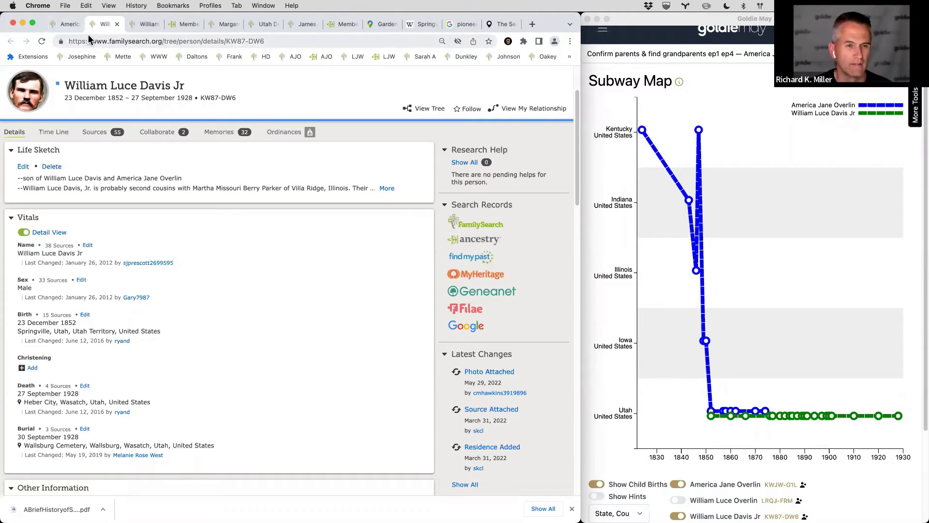
- Return to the mother's details, review her residences and family members, and open her first husband's page
left_click(69, 26)
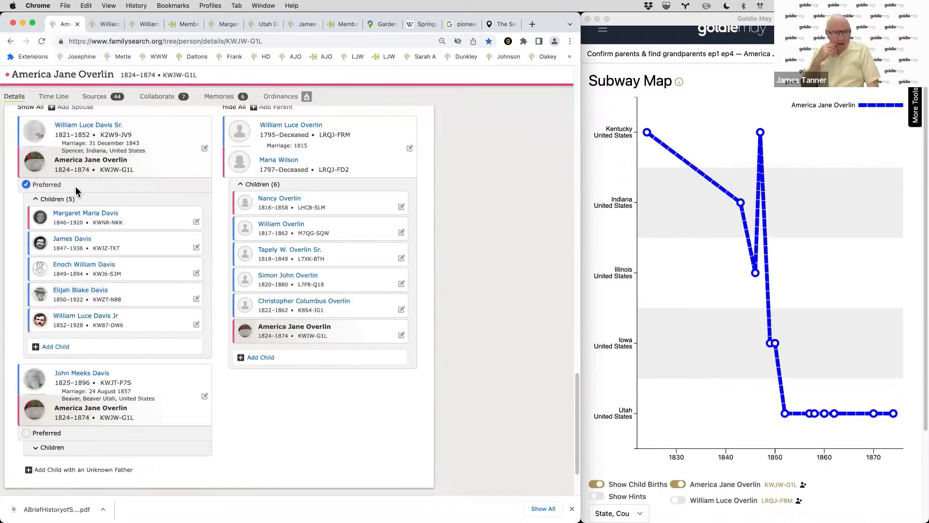
scroll(77, 159, "up", 2)
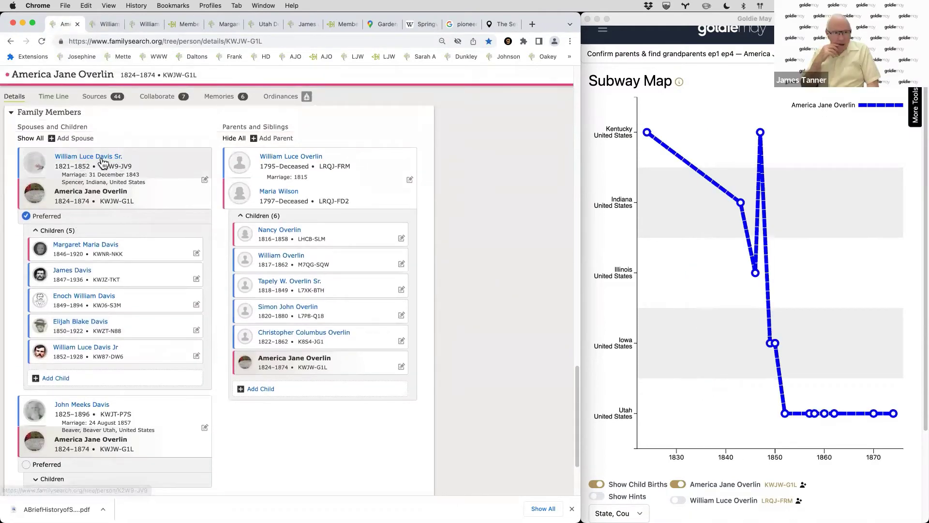
scroll(97, 162, "up", 5)
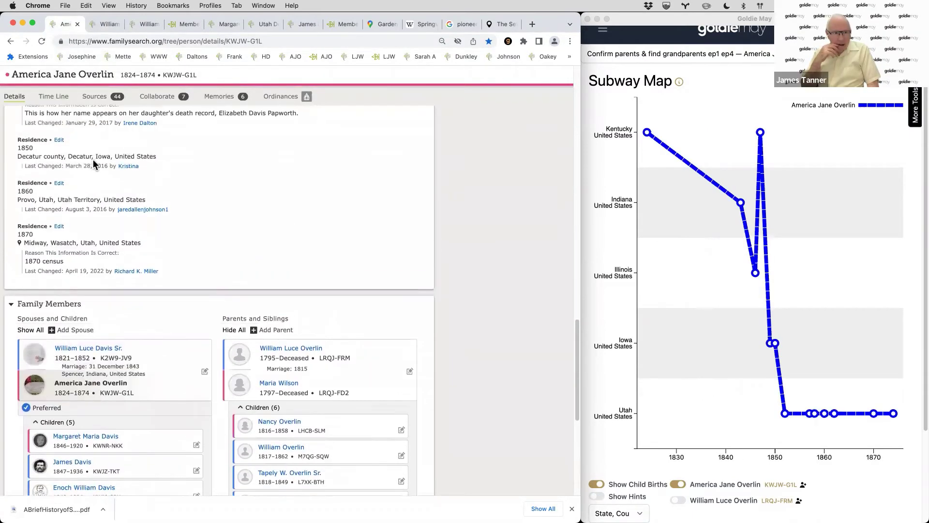
left_click(100, 348)
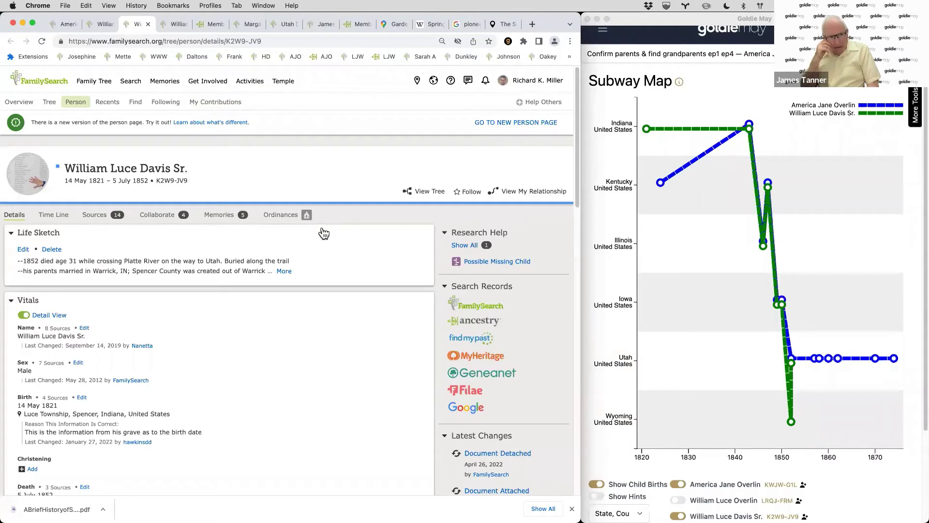
- Open the FamilySearch Catalog and replace its Place search field with a Titles field
left_click(134, 82)
left_click(131, 176)
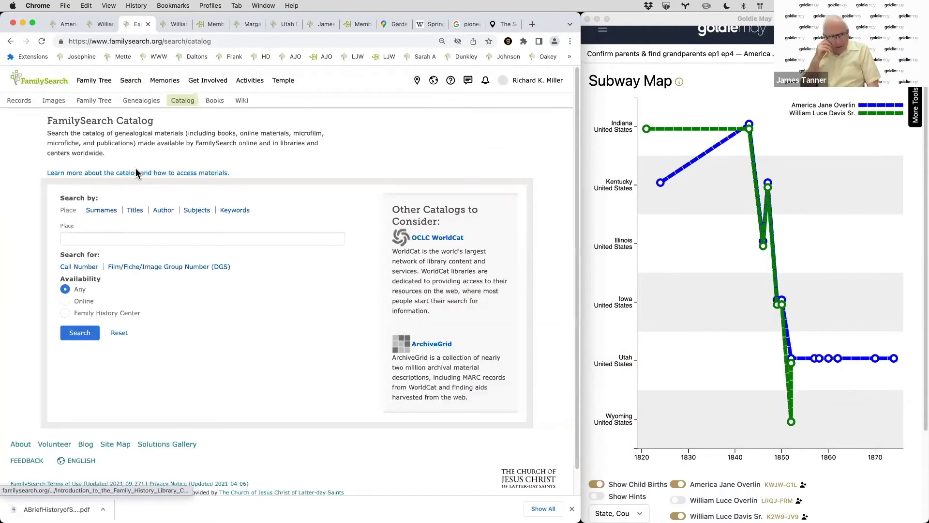
left_click(142, 237)
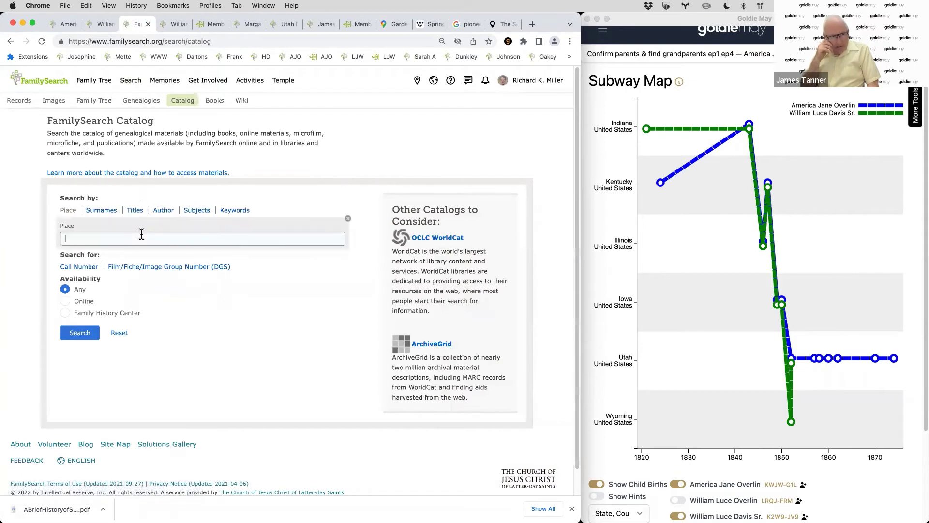
left_click(135, 210)
left_click(348, 218)
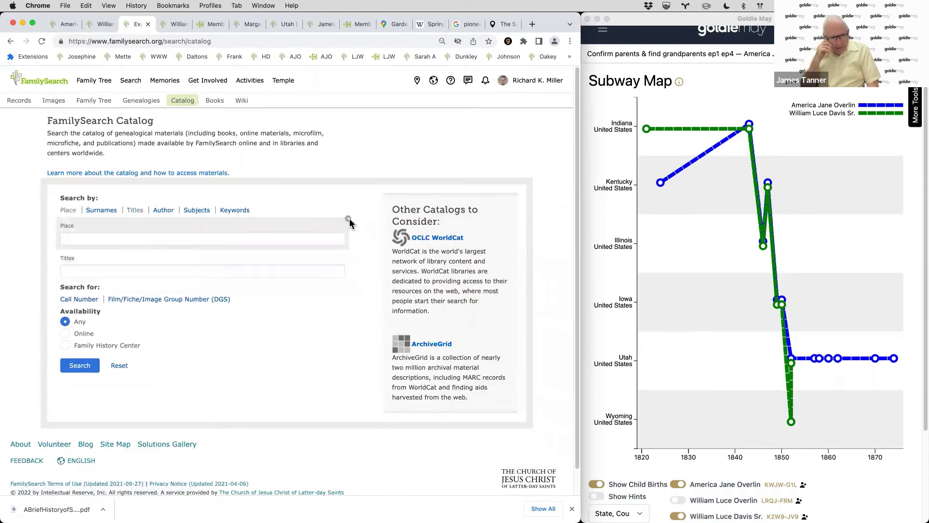
- Search the catalog titles for "family group"
left_click(256, 240)
type("fa")
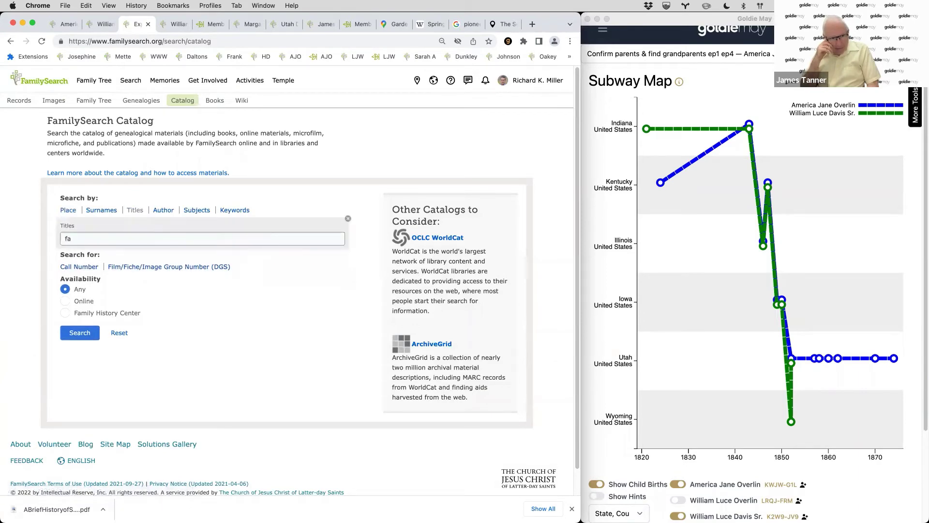
type("mily group")
key("Return")
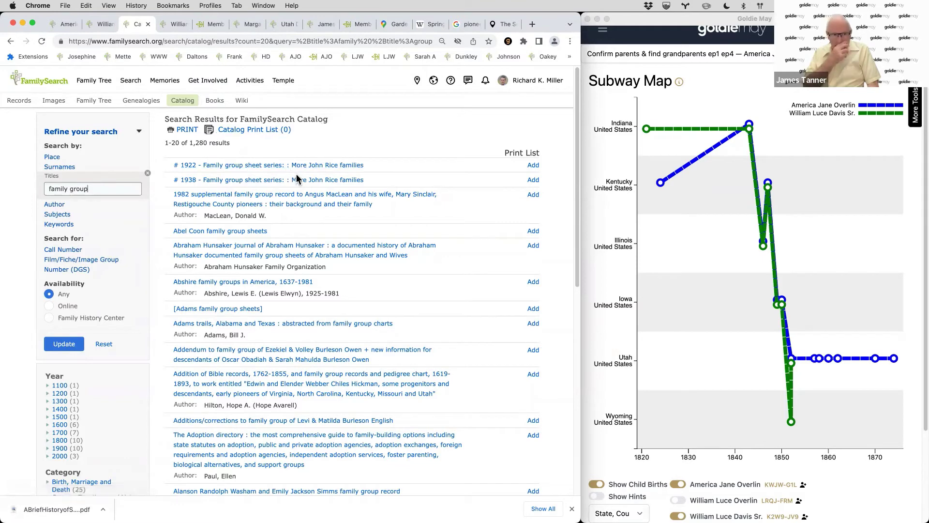
- Look through the family group titles and narrow the search by adding the first husband's surname
scroll(307, 171, "down", 10)
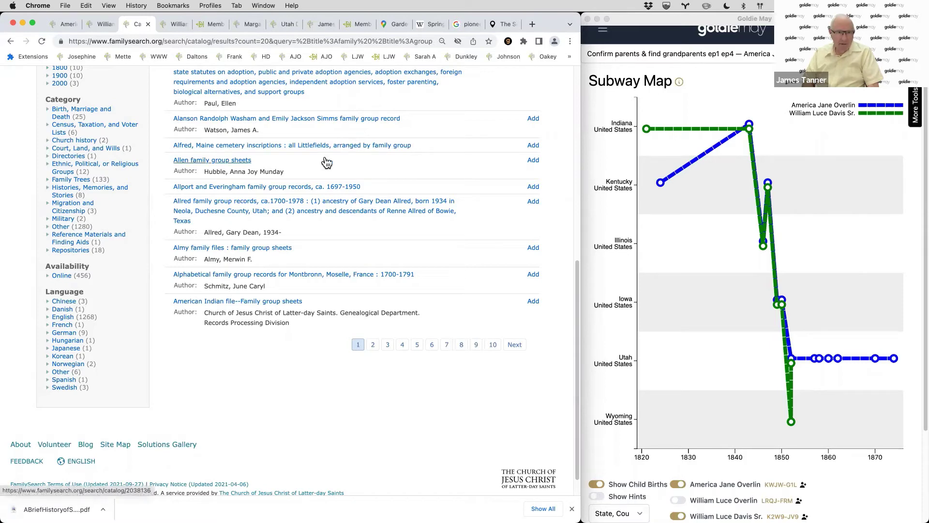
scroll(327, 163, "up", 8)
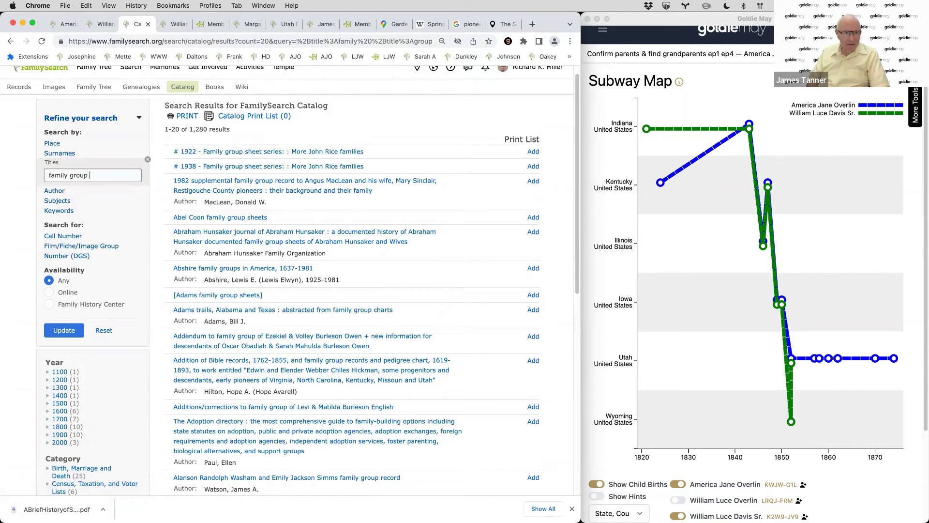
type("davis")
key("Return")
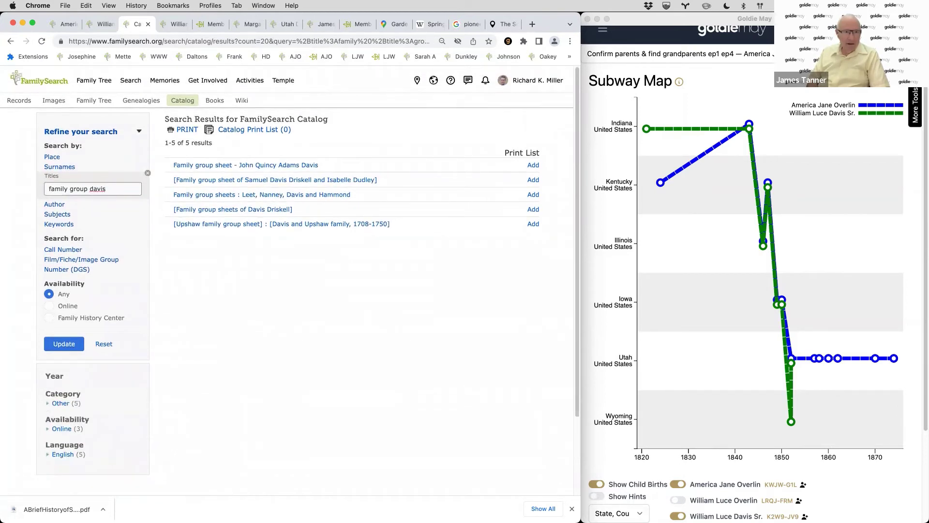
- Leave the catalog results, open the Research Wiki's LDS Church Records article and review the record types it covers
key("super+bracketleft")
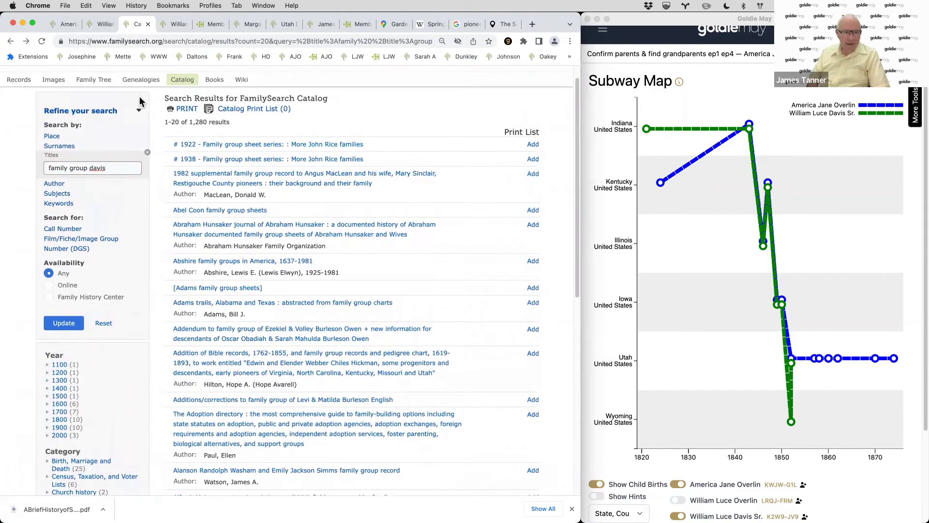
scroll(139, 101, "up", 1)
left_click(242, 103)
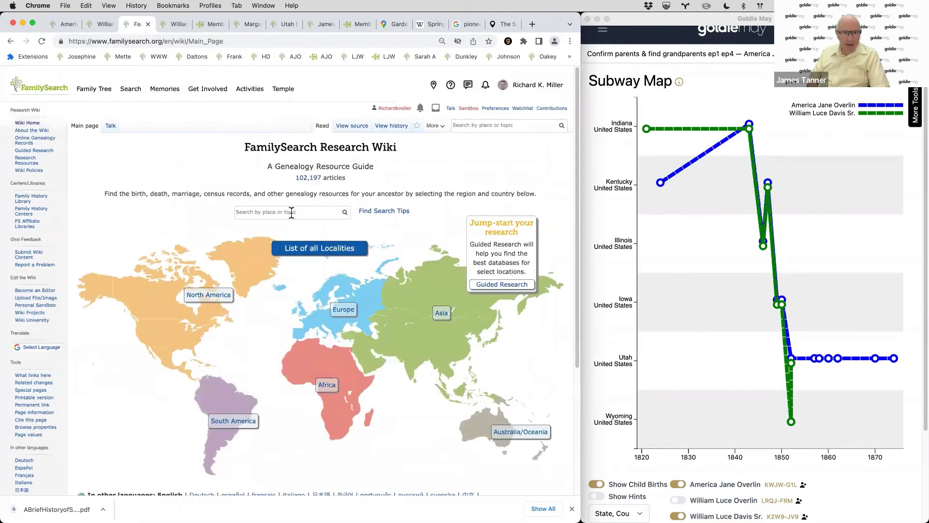
left_click(293, 212)
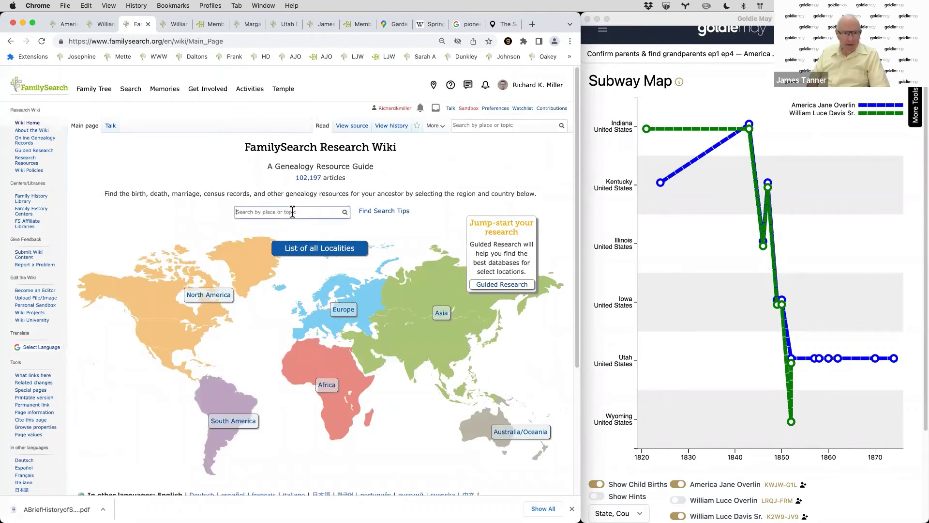
type("lds church records")
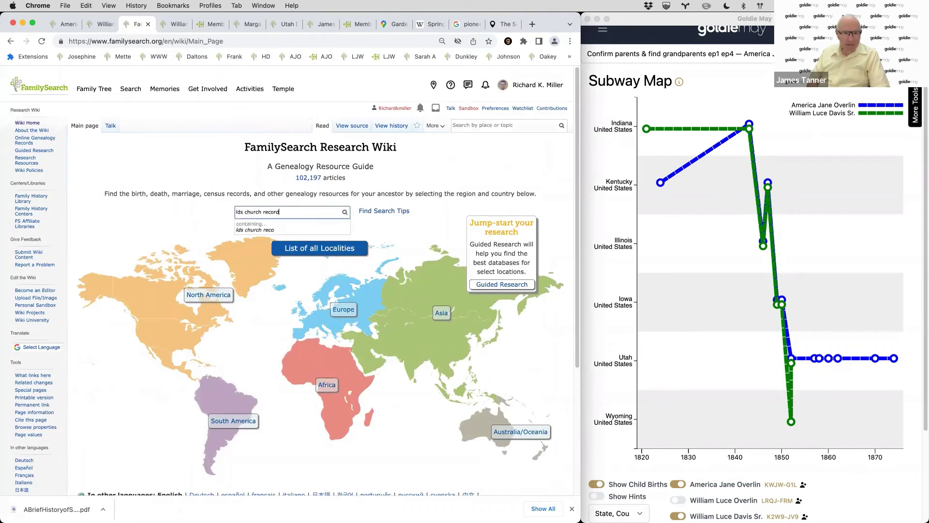
key("Down")
key("Down")
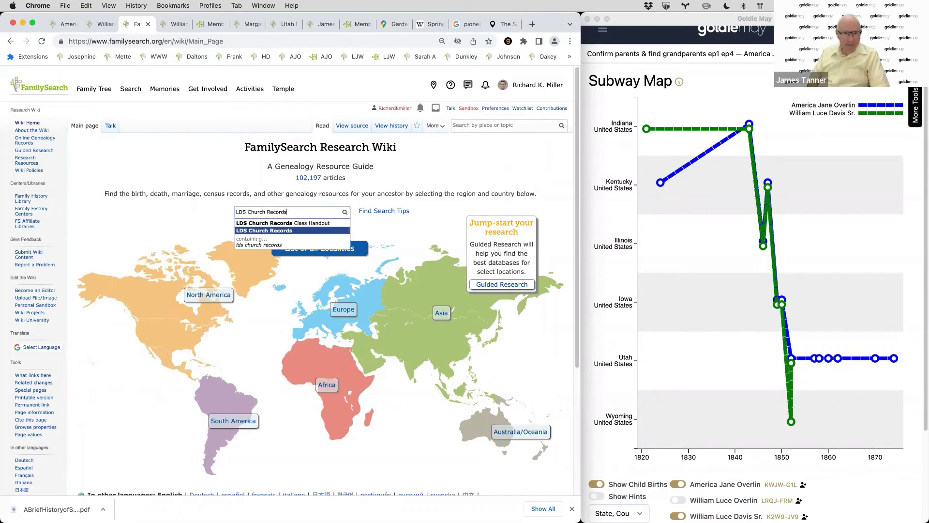
key("Return")
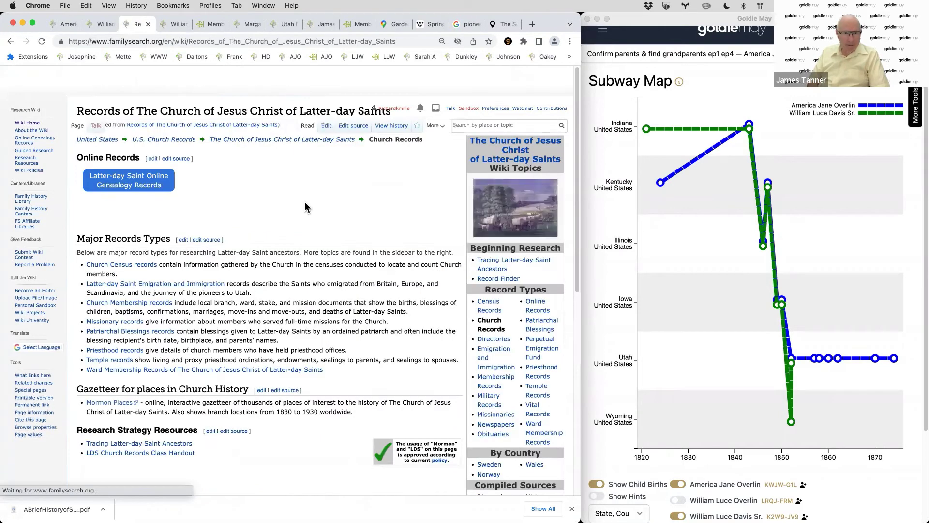
scroll(301, 203, "down", 4)
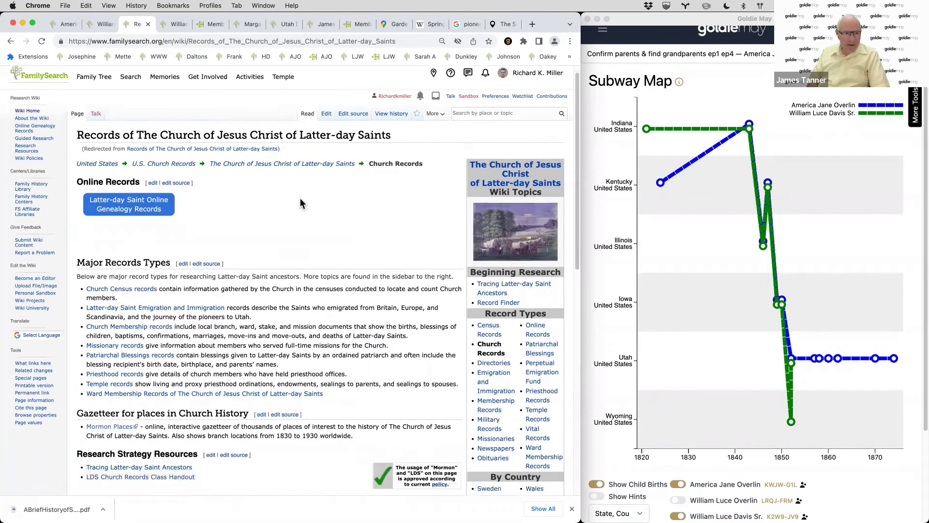
scroll(300, 203, "down", 1)
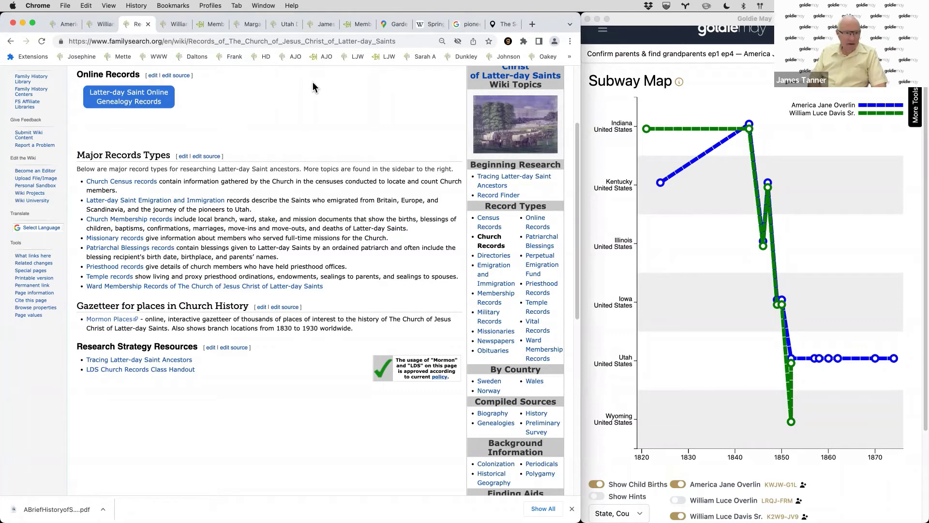
scroll(286, 111, "up", 3)
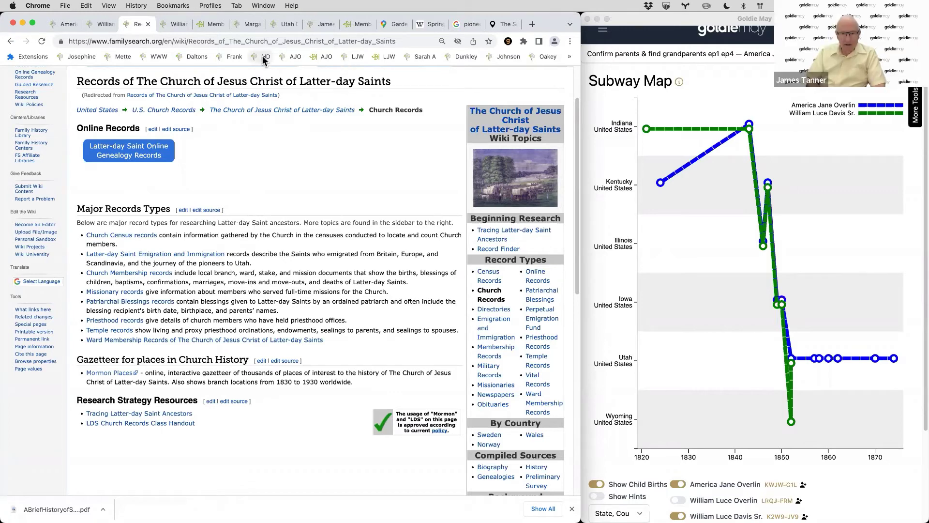
- Return to the research subject's sources, find the MyHeritage entry and expand the 1845 church membership source
left_click(68, 24)
left_click(96, 97)
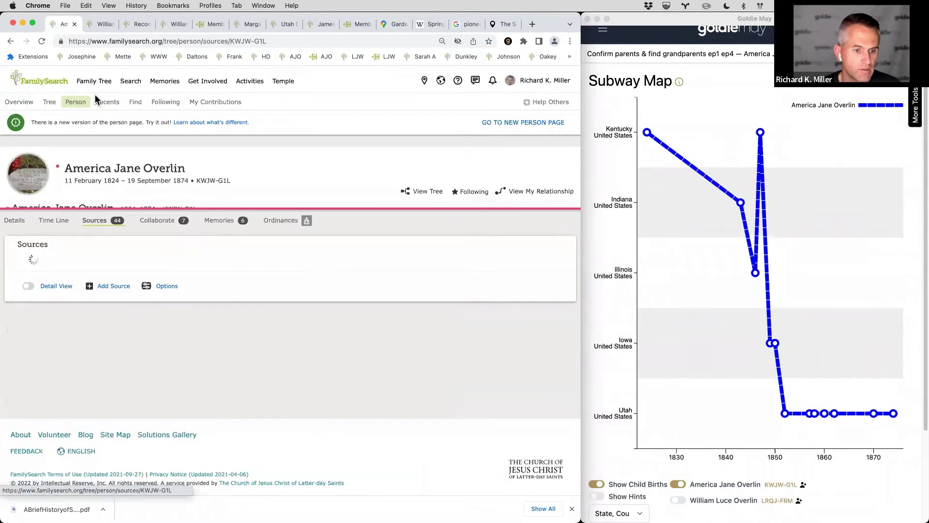
scroll(227, 329, "down", 3)
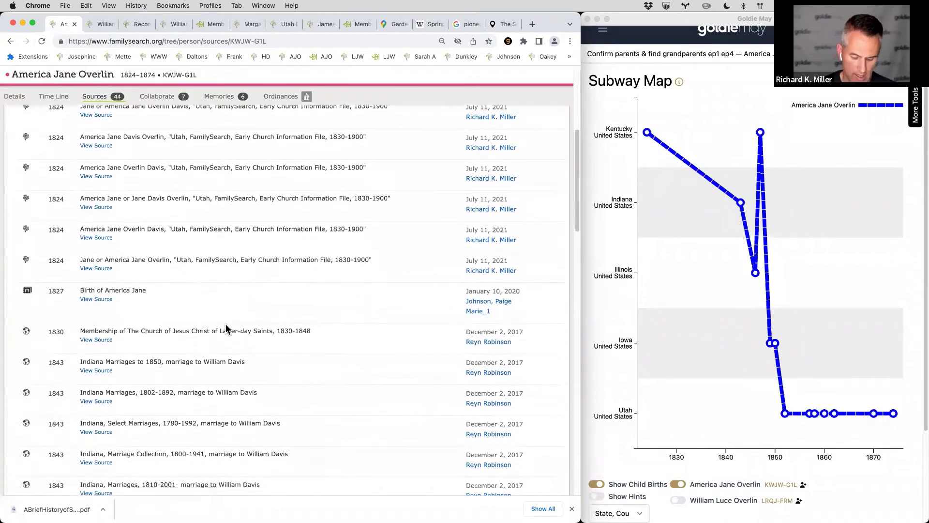
key("super+f")
type("myheritag")
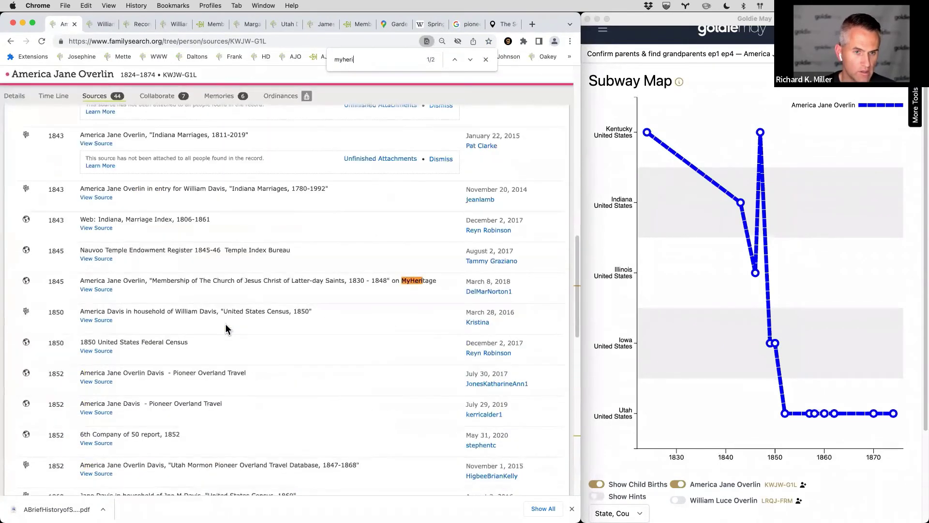
left_click(252, 285)
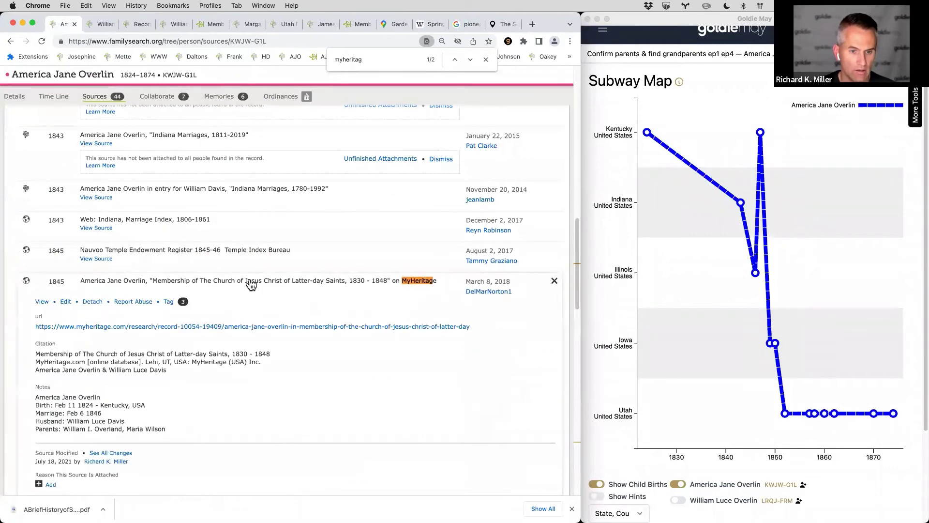
- Open the linked MyHeritage membership record and highlight the father's name and the mother's name
left_click(175, 326)
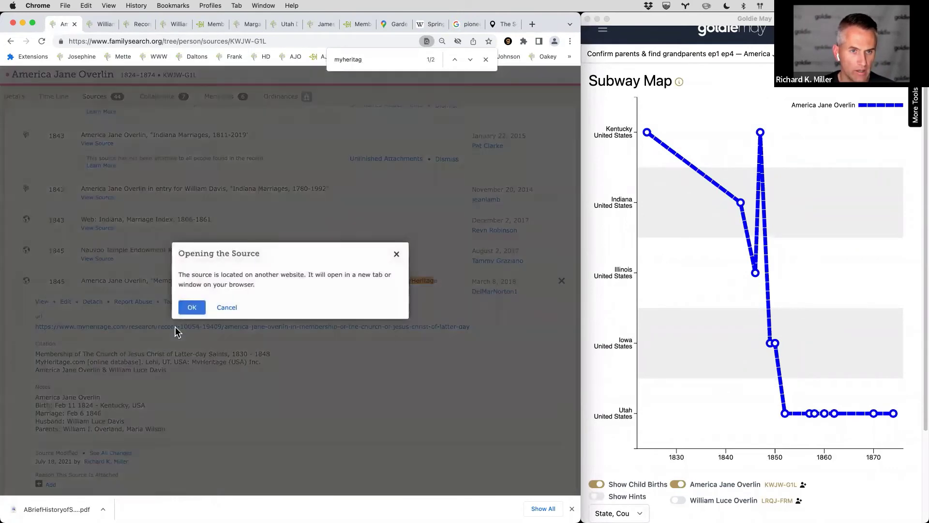
left_click(196, 310)
scroll(303, 360, "down", 5)
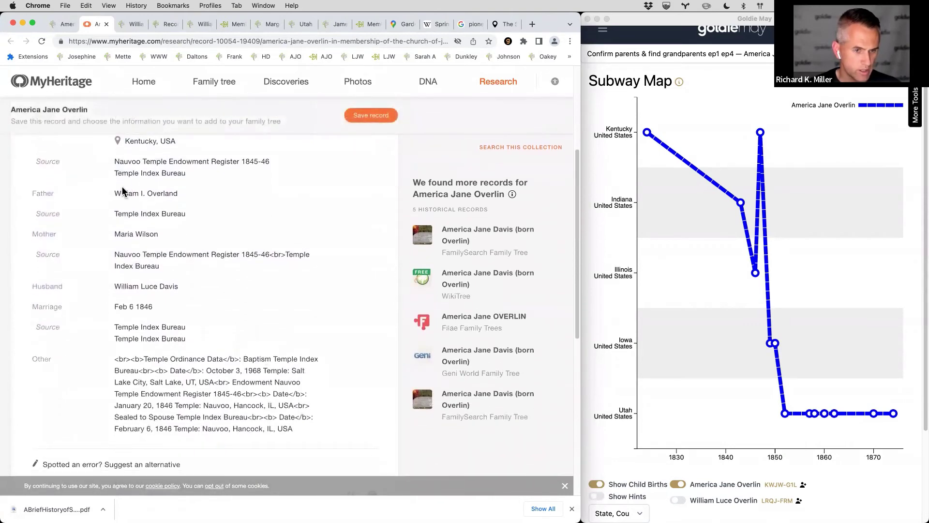
left_click_drag(114, 193, 201, 195)
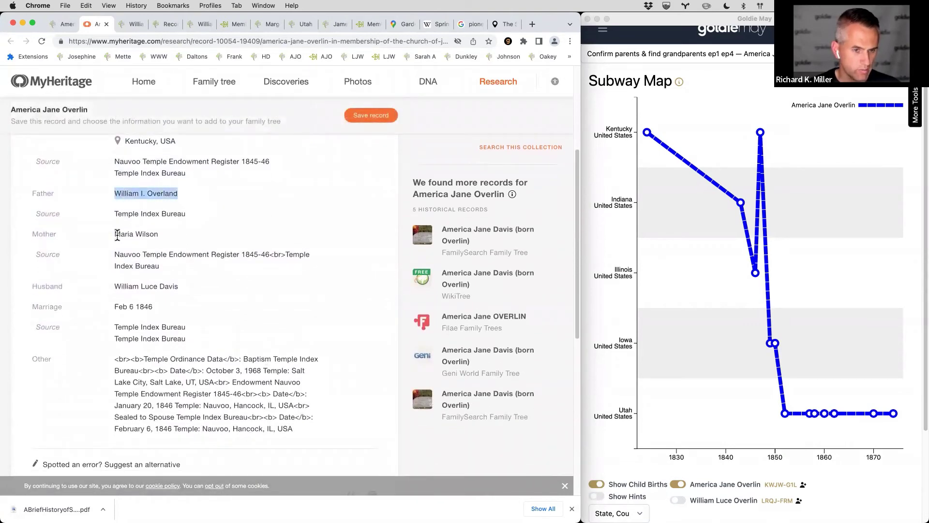
left_click_drag(115, 234, 175, 240)
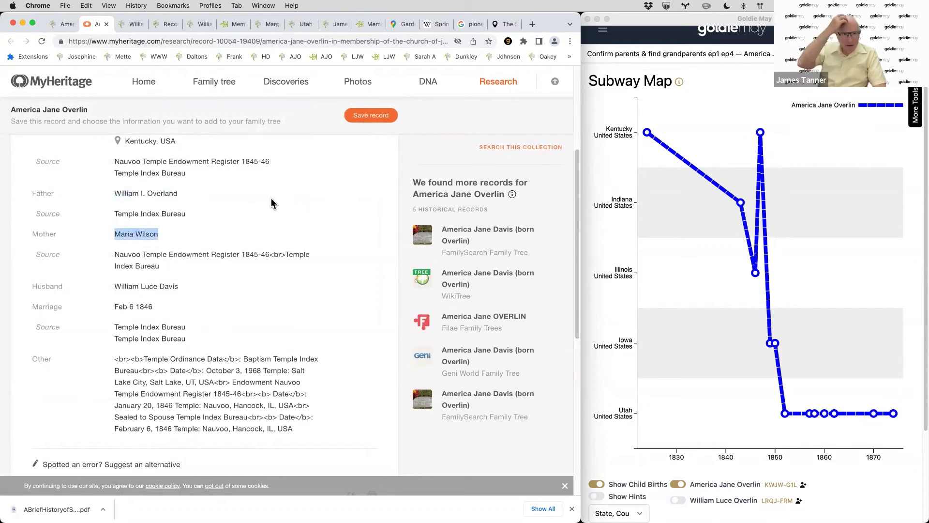
- Review the rest of the membership record and highlight the years 1845-46 in the Nauvoo Temple Endowment Register source
scroll(271, 201, "up", 2)
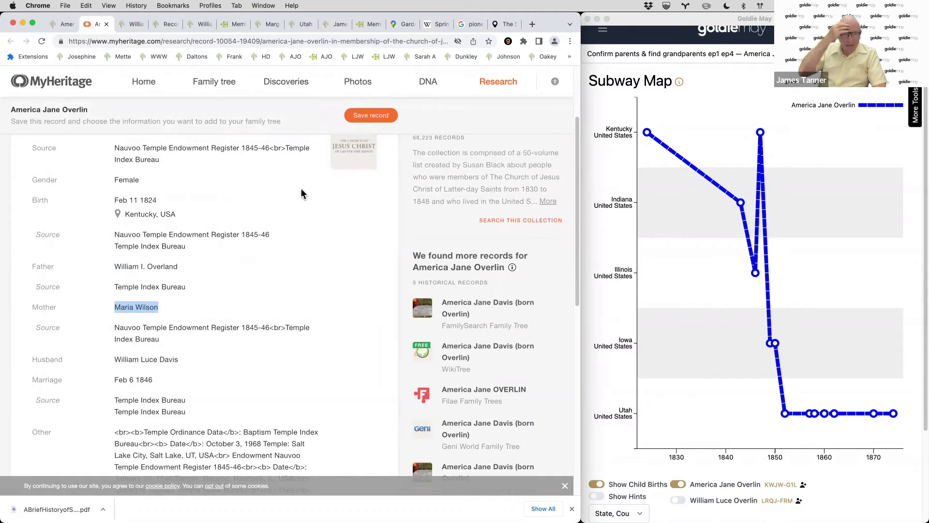
scroll(301, 198, "up", 1)
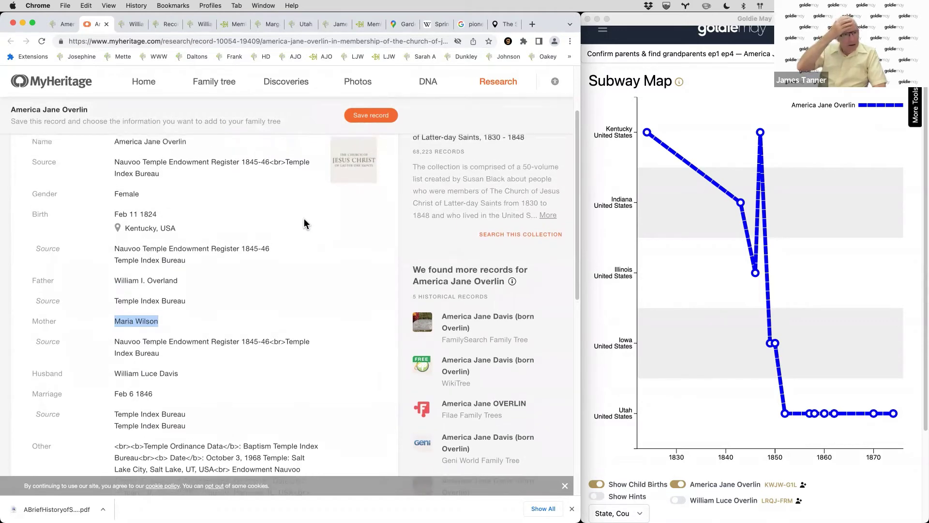
scroll(304, 223, "down", 6)
scroll(304, 223, "up", 10)
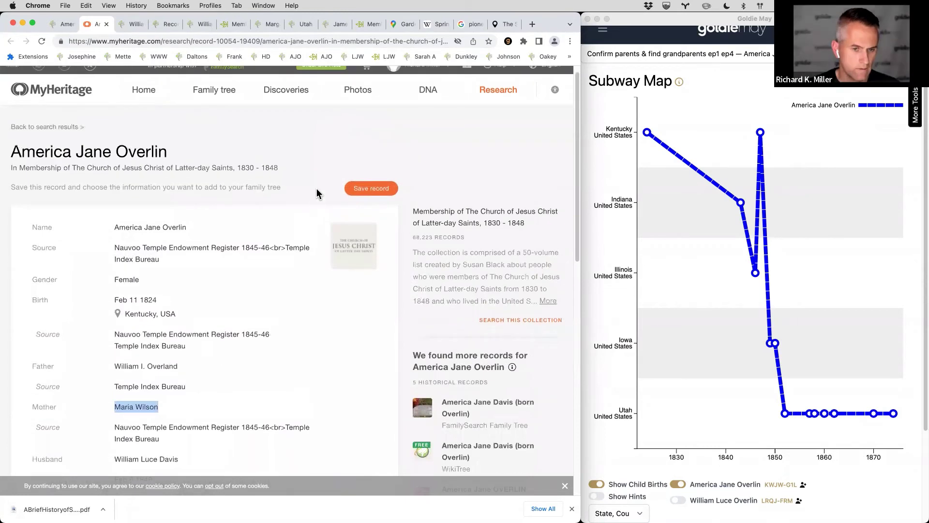
left_click_drag(243, 247, 269, 242)
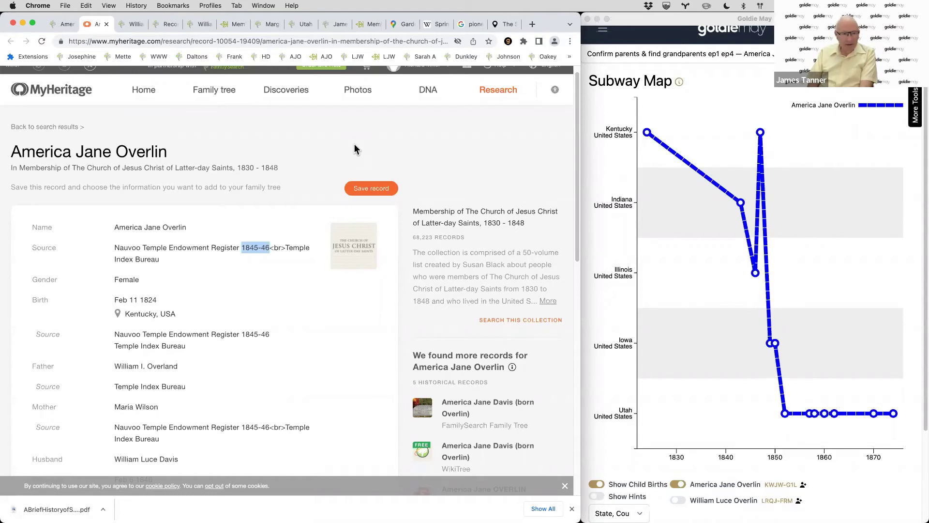
key("super+space")
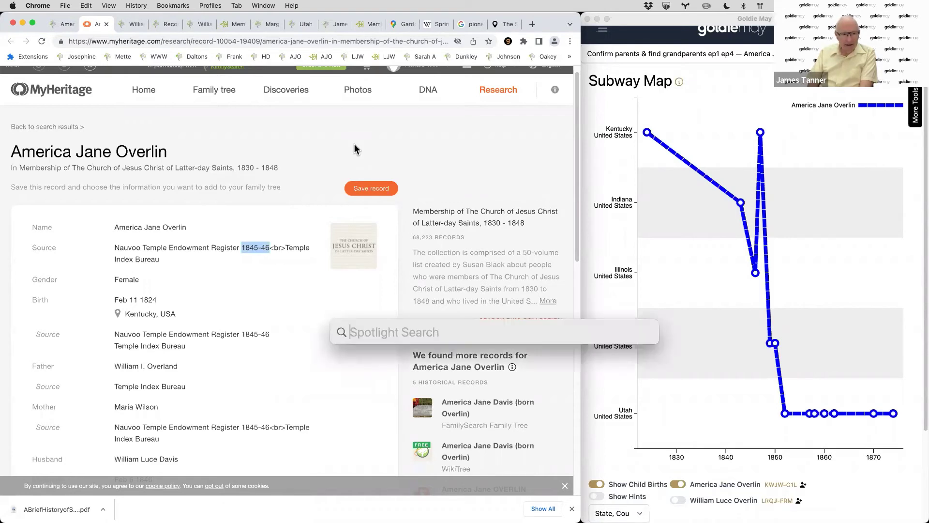
type("p")
key("Escape")
- Return from the MyHeritage record to the research subject's FamilySearch page and show her details
scroll(368, 144, "up", 1)
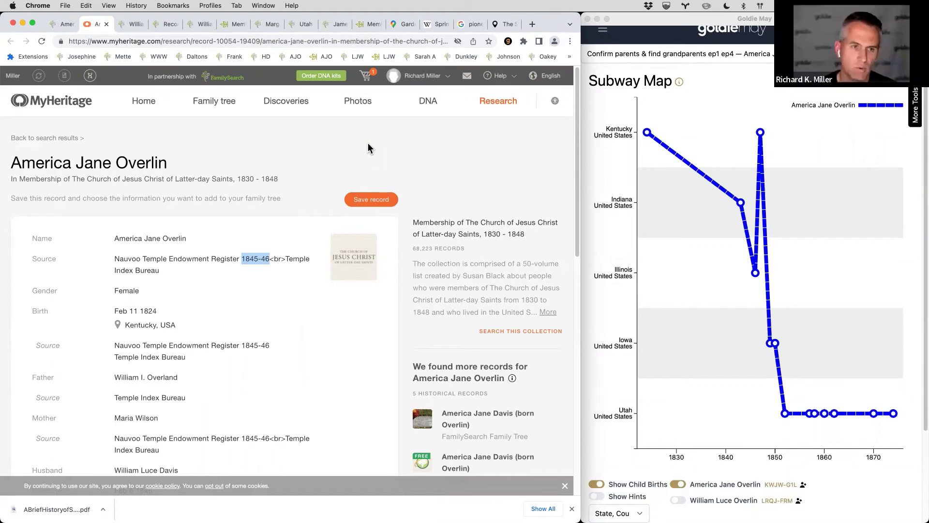
left_click(61, 25)
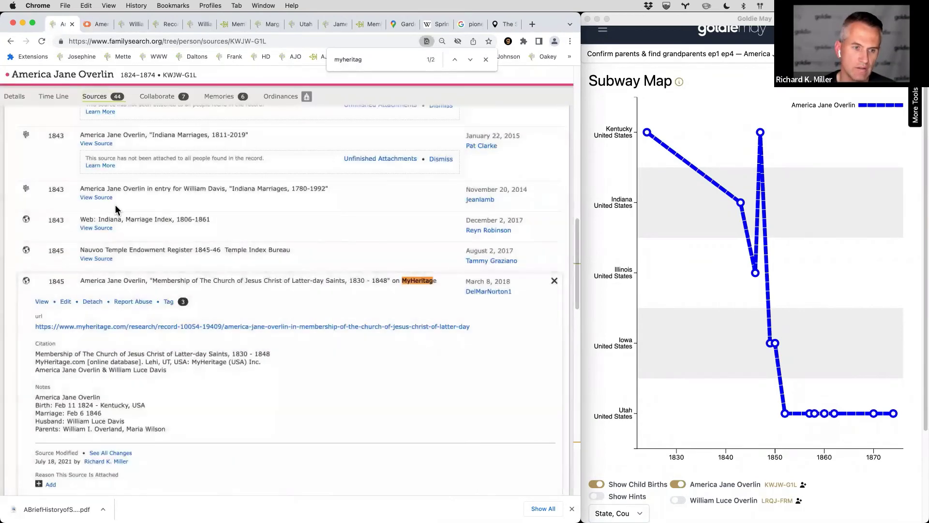
left_click(14, 96)
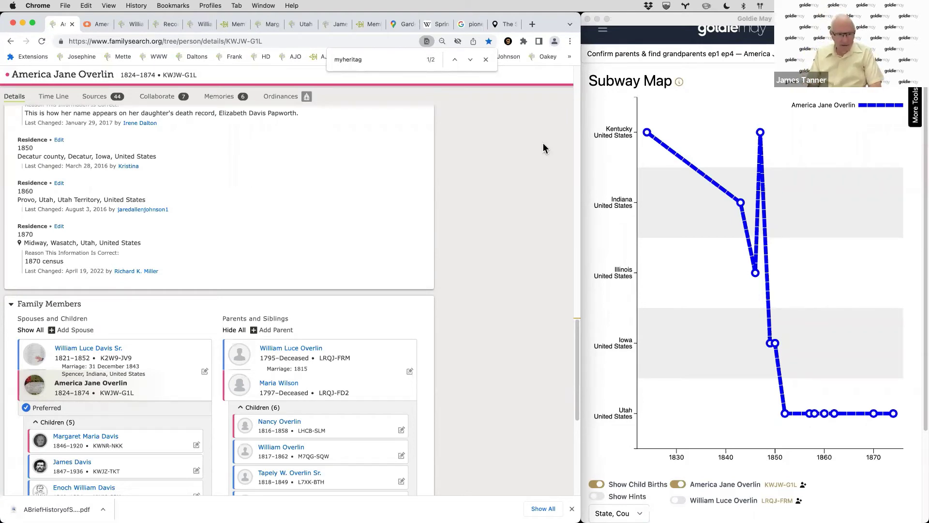
- Leave the Subway Map in Goldie May and open the "Confirm parents & find grandparents" project
left_click(680, 102)
scroll(680, 101, "up", 1)
left_click(719, 47)
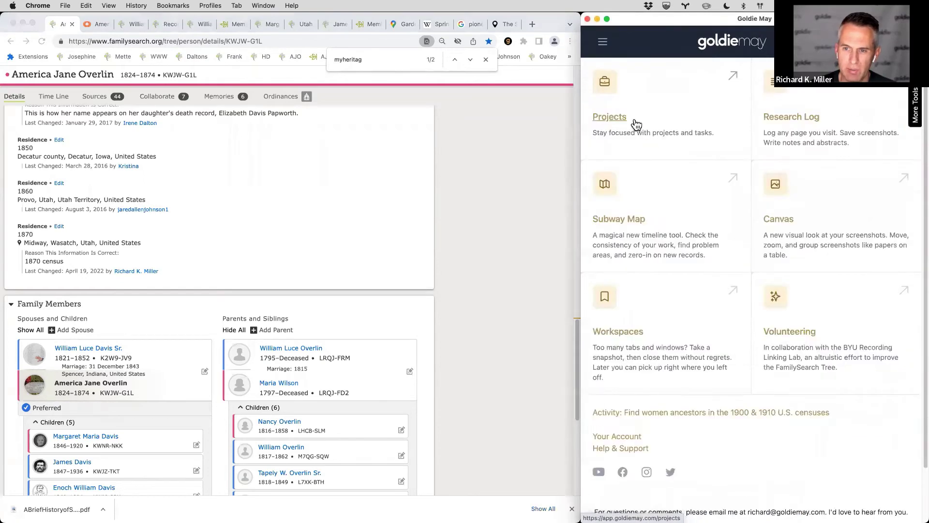
left_click(609, 115)
left_click(635, 172)
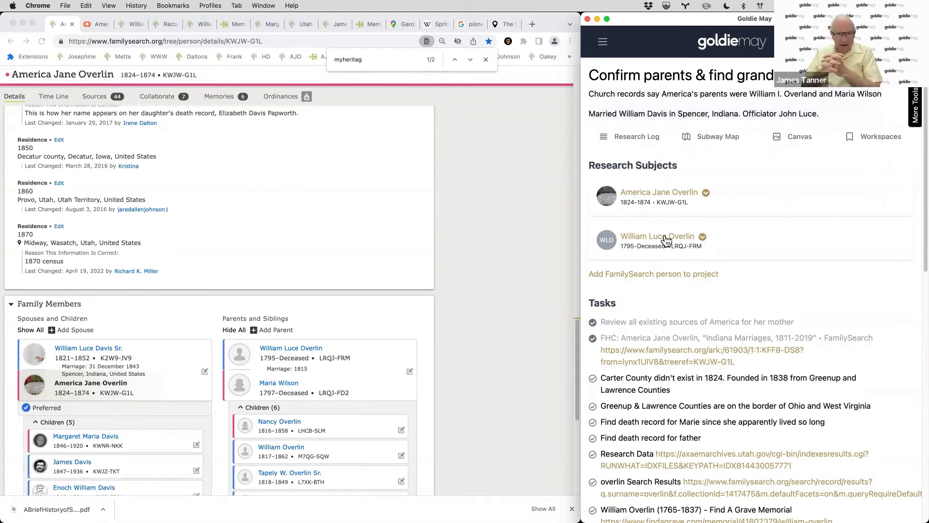
- Open the father's FamilySearch page in a new tab and review his vitals, alternate names and residence
right_click(304, 353)
left_click(319, 347)
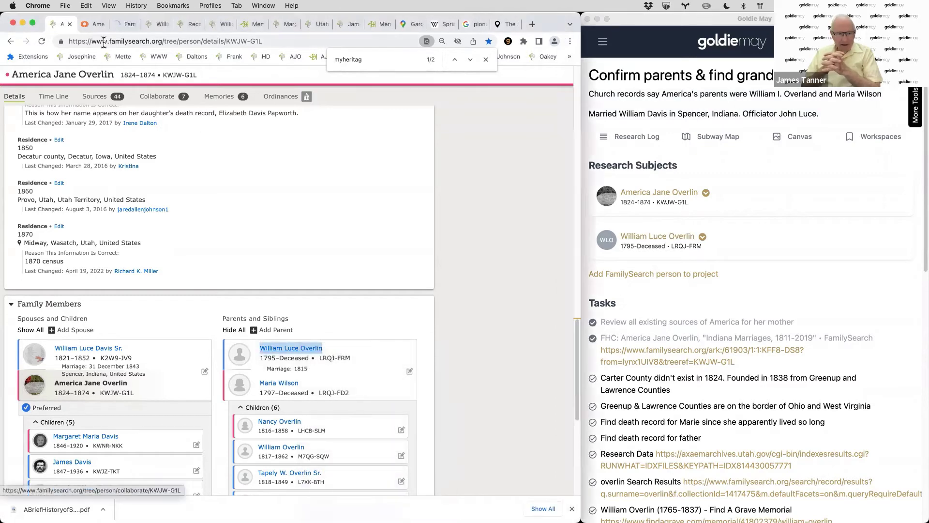
left_click(122, 24)
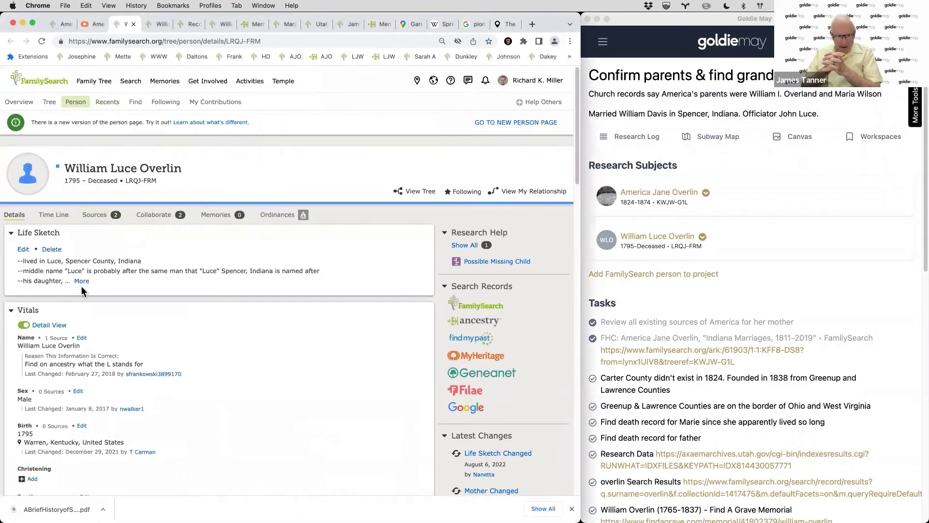
scroll(95, 352, "down", 10)
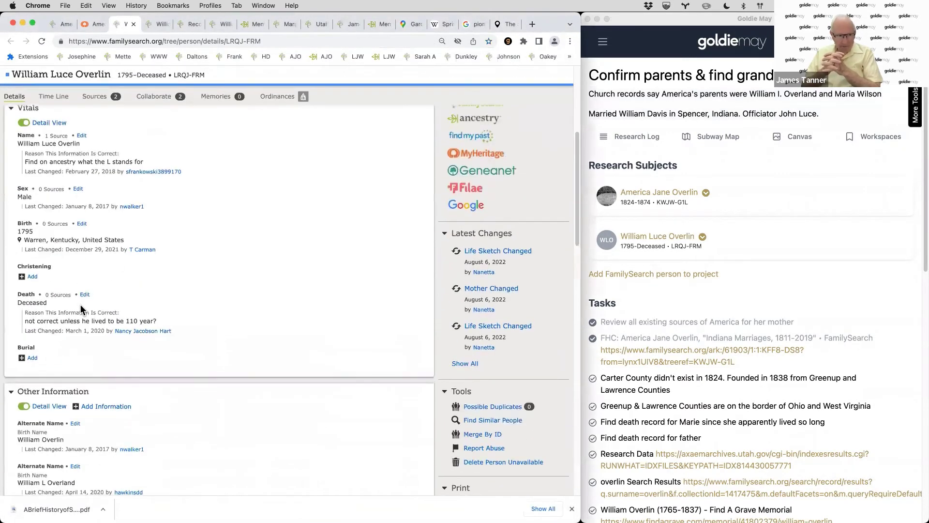
scroll(80, 310, "down", 2)
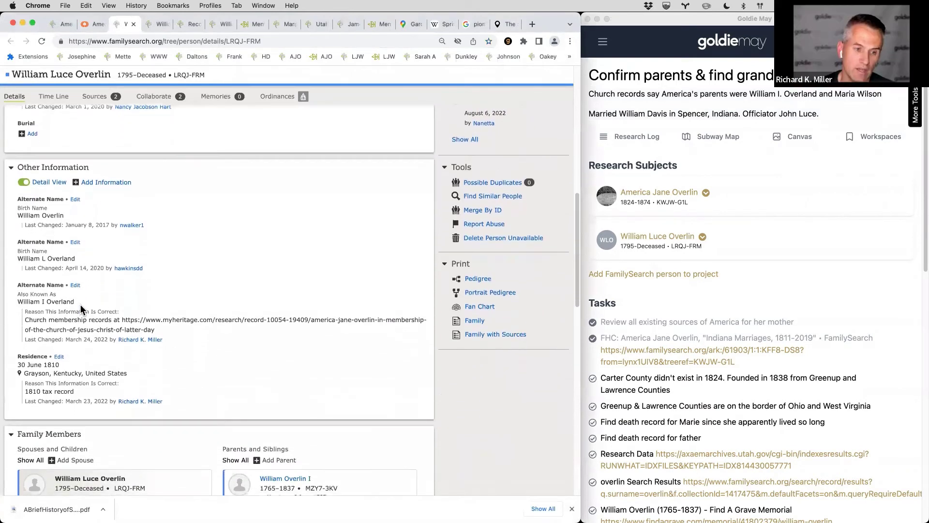
scroll(80, 310, "up", 10)
scroll(81, 304, "up", 2)
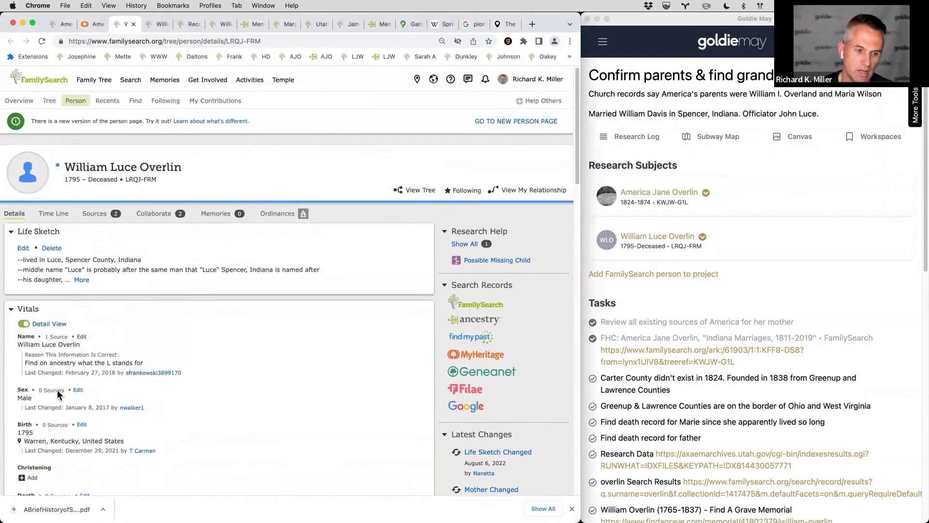
- Check the source attached to the father's name and expand his full life sketch
left_click(56, 337)
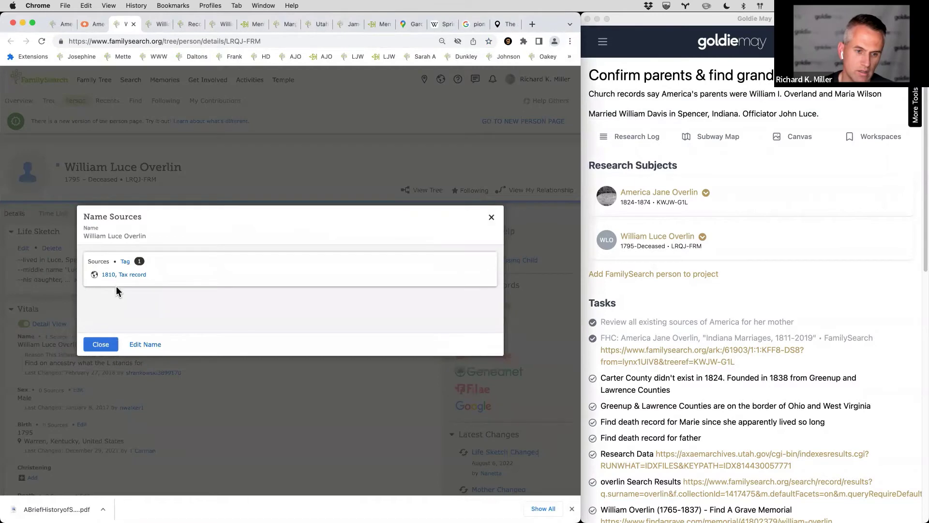
left_click(491, 217)
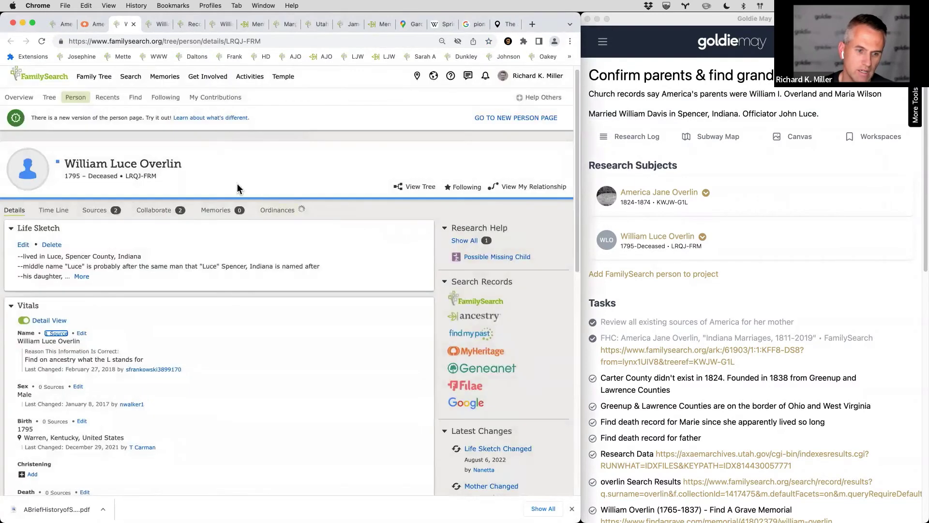
left_click(81, 276)
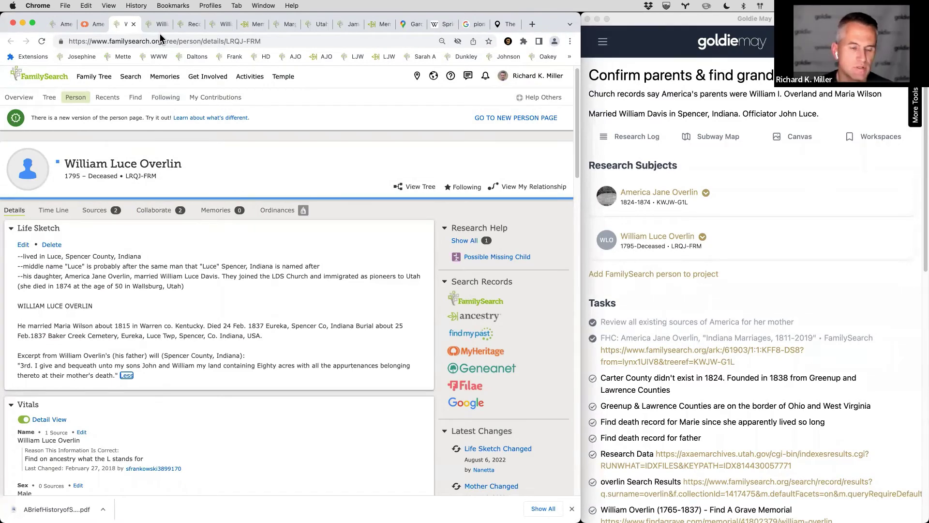
- Open the father's source list and expand the Ancestry Family Trees and 1810 Tax record entries
left_click(63, 27)
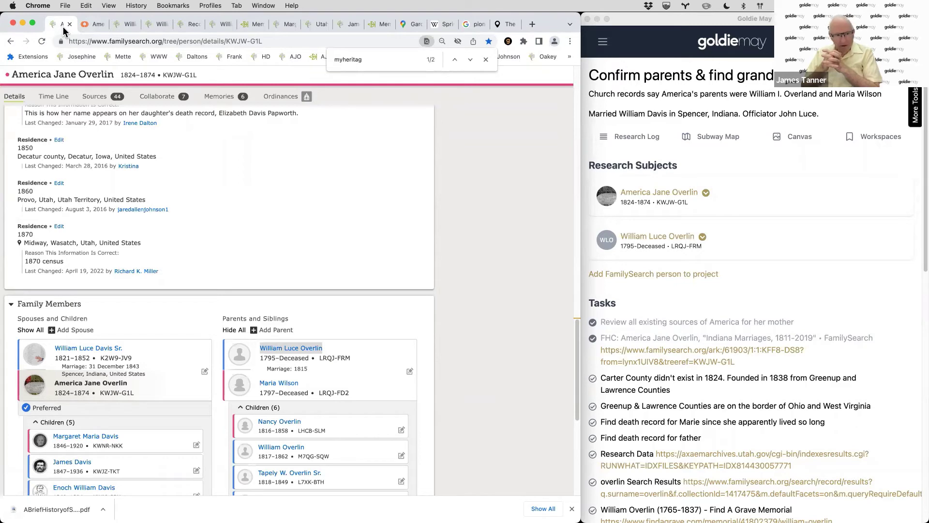
left_click(125, 25)
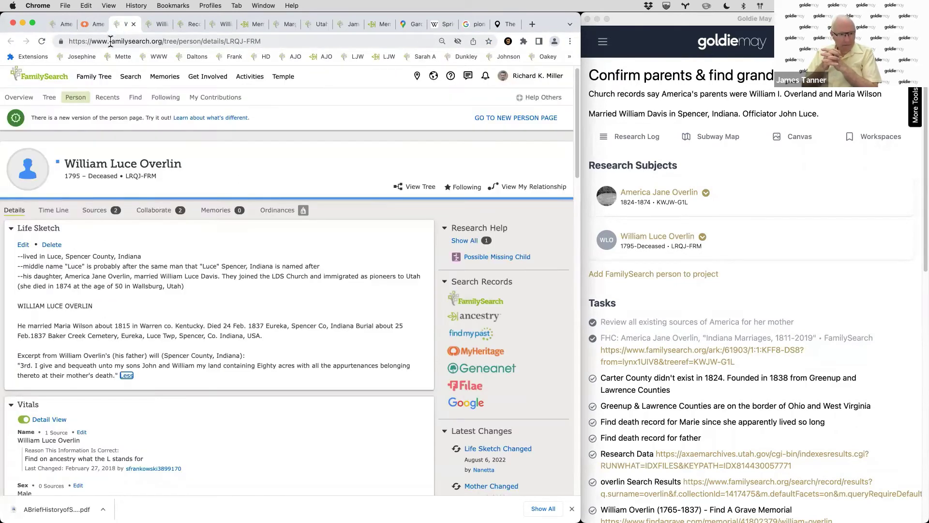
left_click(95, 210)
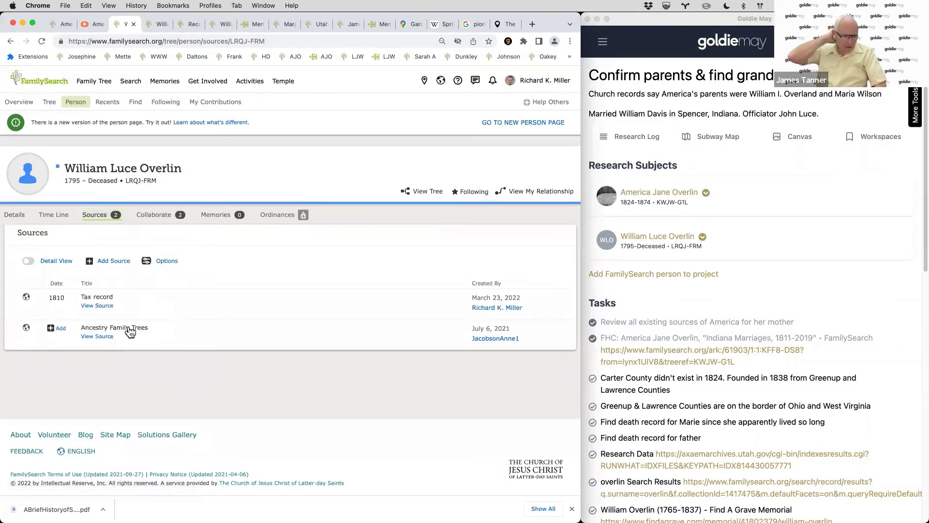
left_click(128, 329)
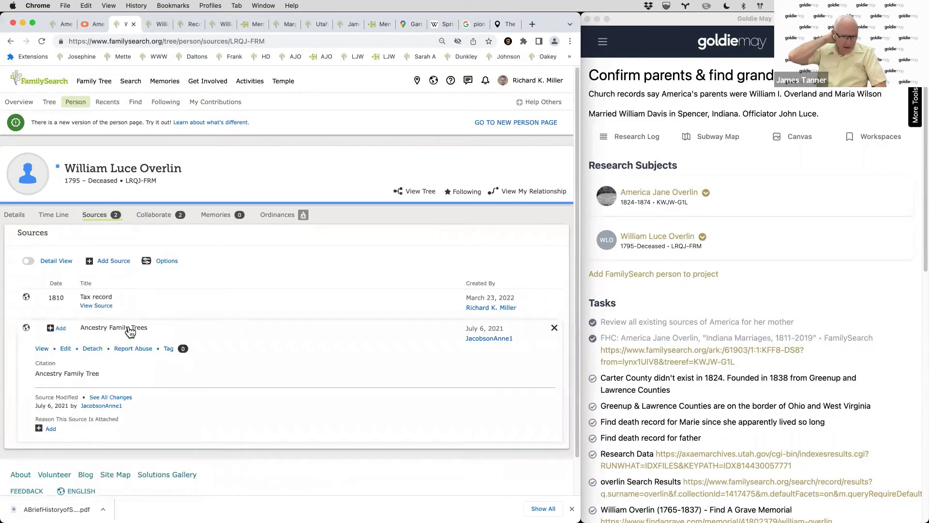
left_click(103, 299)
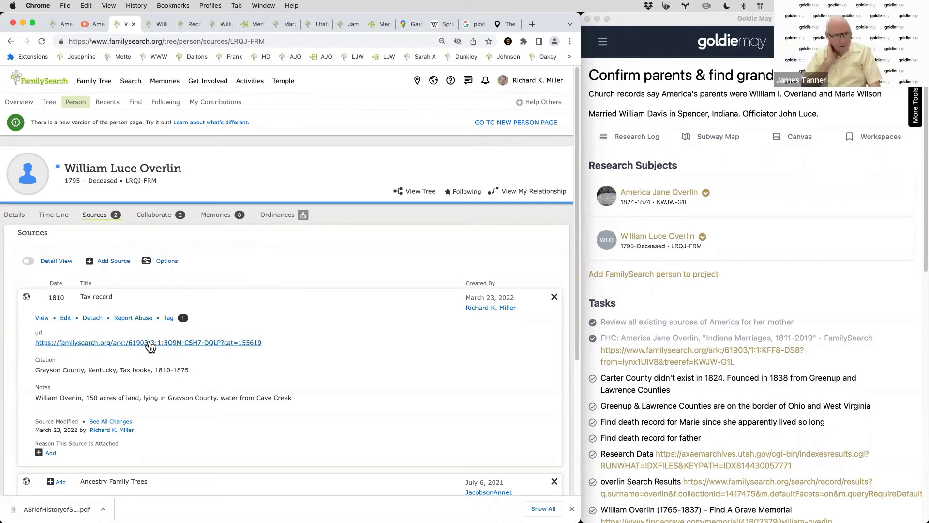
- Open the linked 1810 Grayson County tax book image and enlarge the father's entry with its column headings
left_click(150, 344)
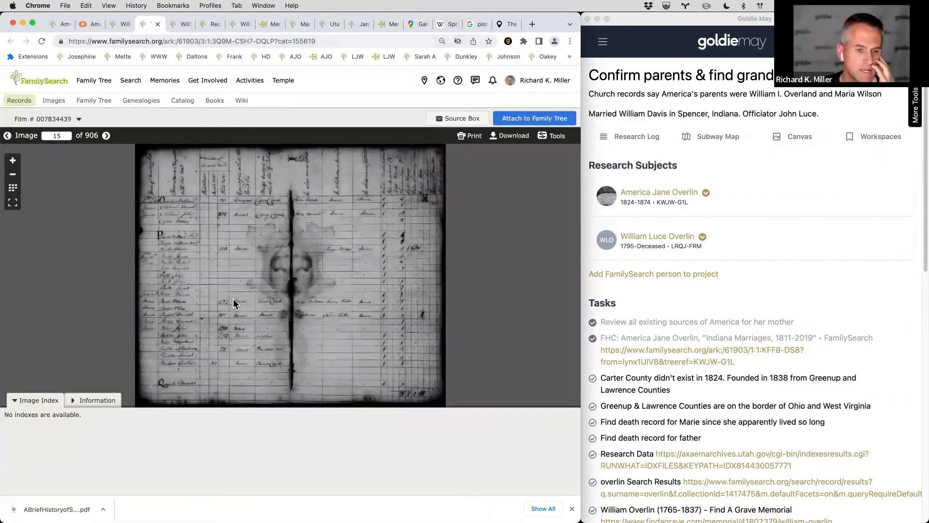
scroll(170, 251, "up", 3)
scroll(170, 252, "up", 5)
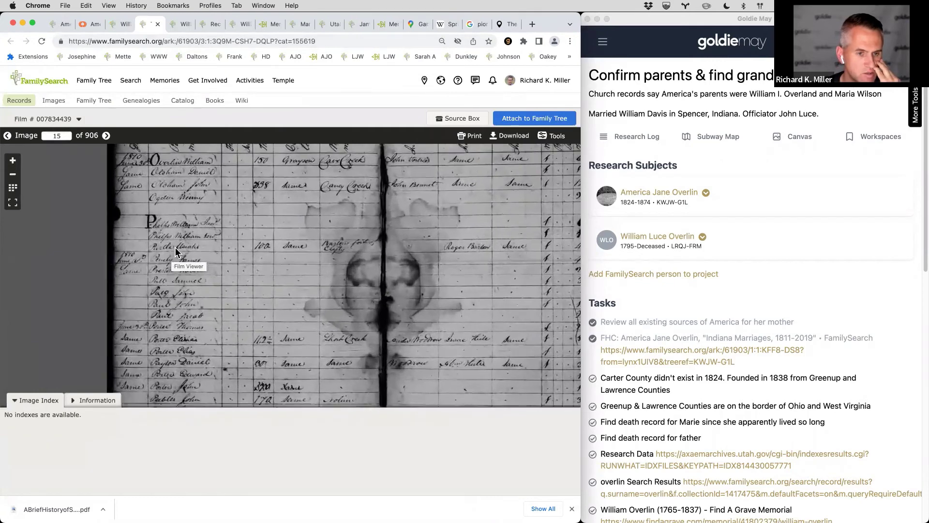
left_click_drag(176, 197, 214, 269)
scroll(218, 219, "up", 3)
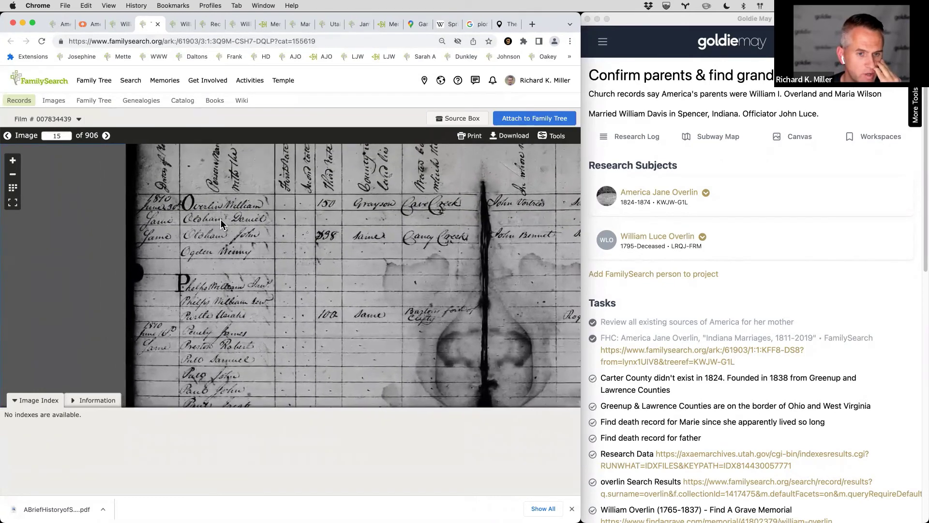
left_click_drag(202, 211, 237, 265)
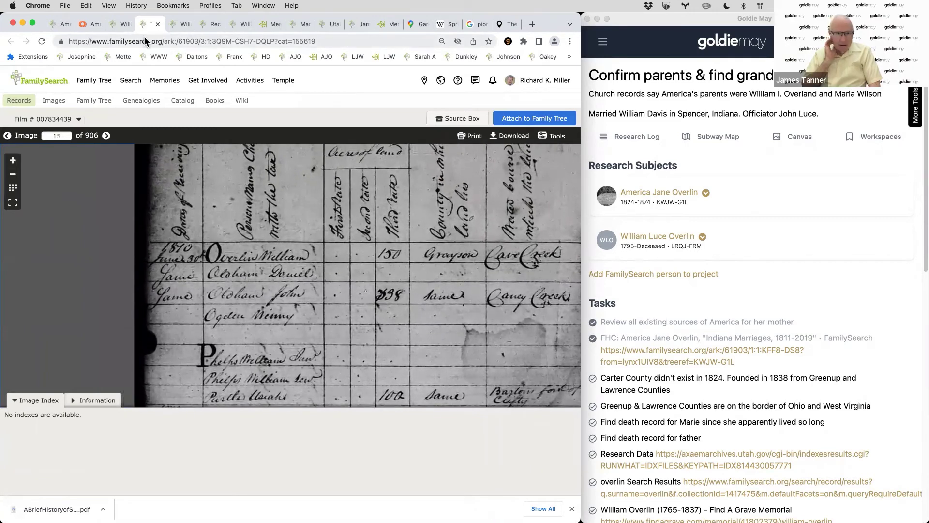
- Return to the father's details and check which sources are tagged to his birth
left_click(121, 25)
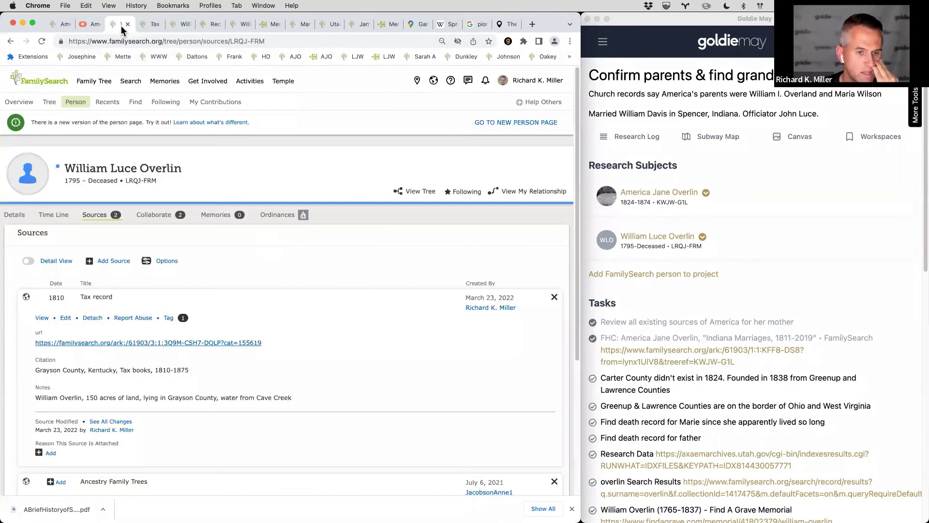
left_click(24, 219)
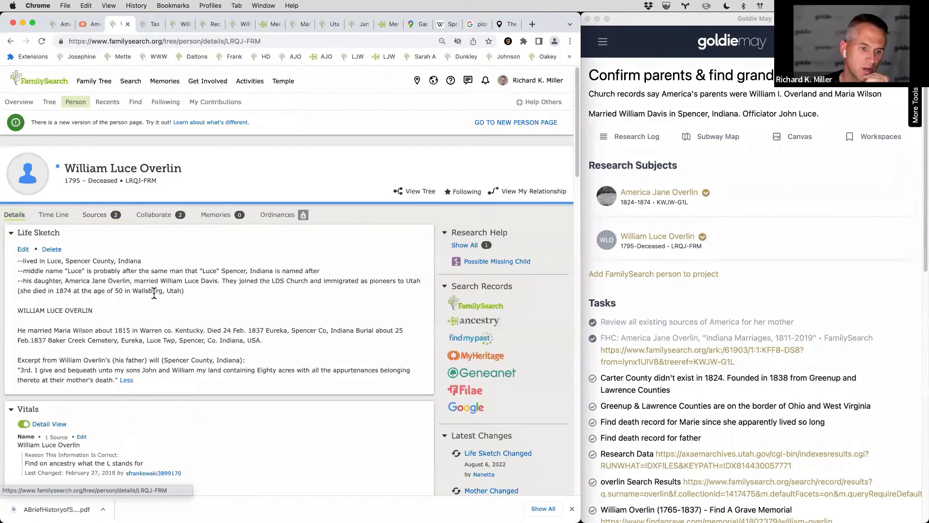
scroll(97, 384, "down", 3)
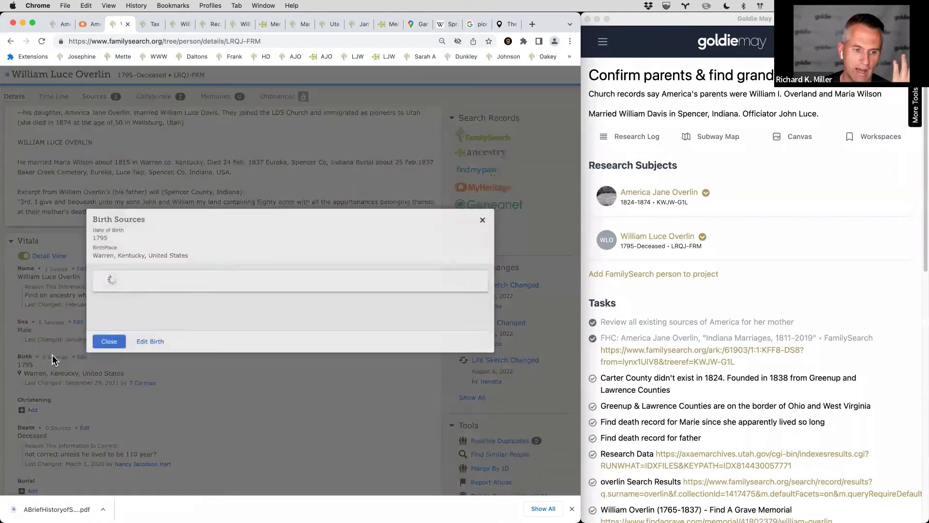
left_click(53, 357)
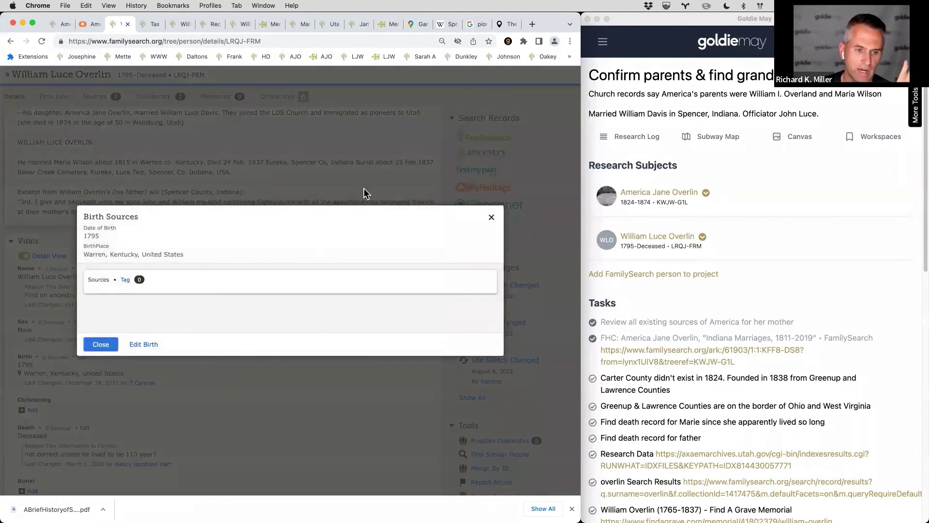
left_click(492, 217)
left_click(182, 23)
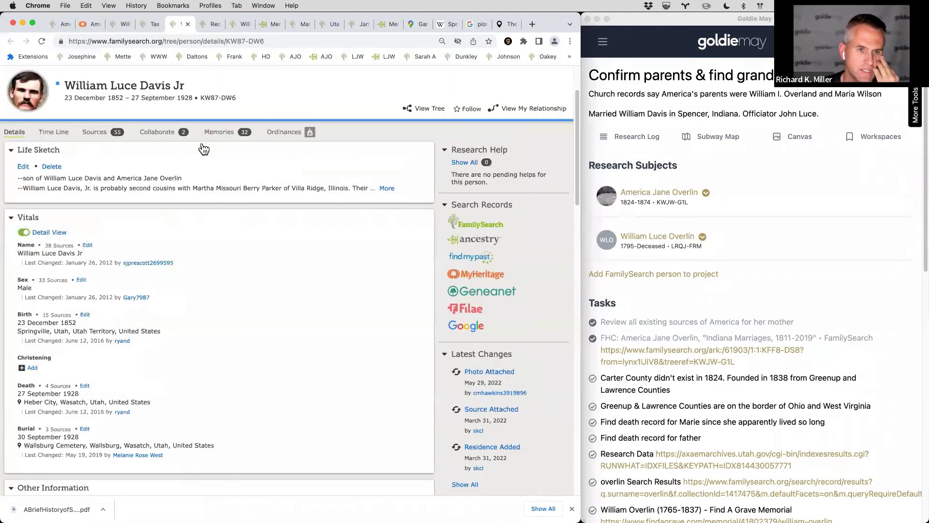
- Recheck the father's entry in the tax book image and review the details of both his attached sources
left_click(150, 24)
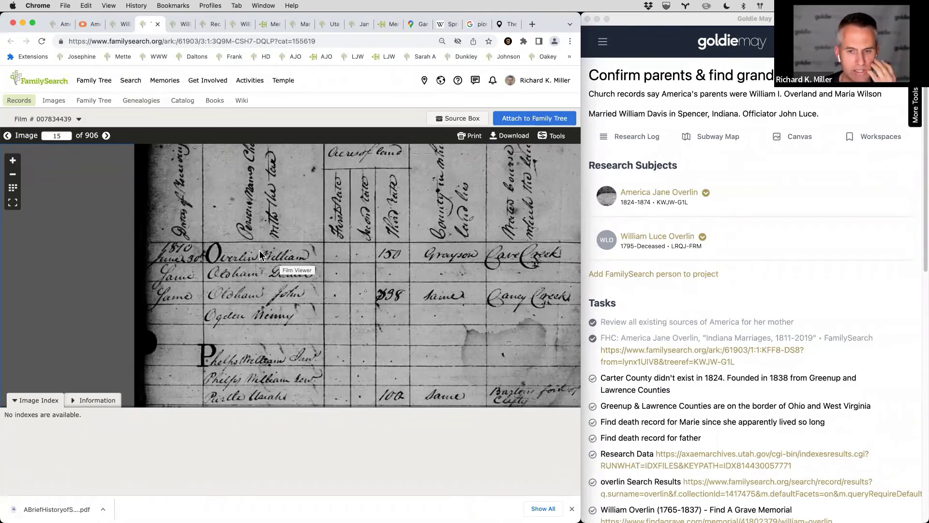
left_click_drag(515, 259, 312, 287)
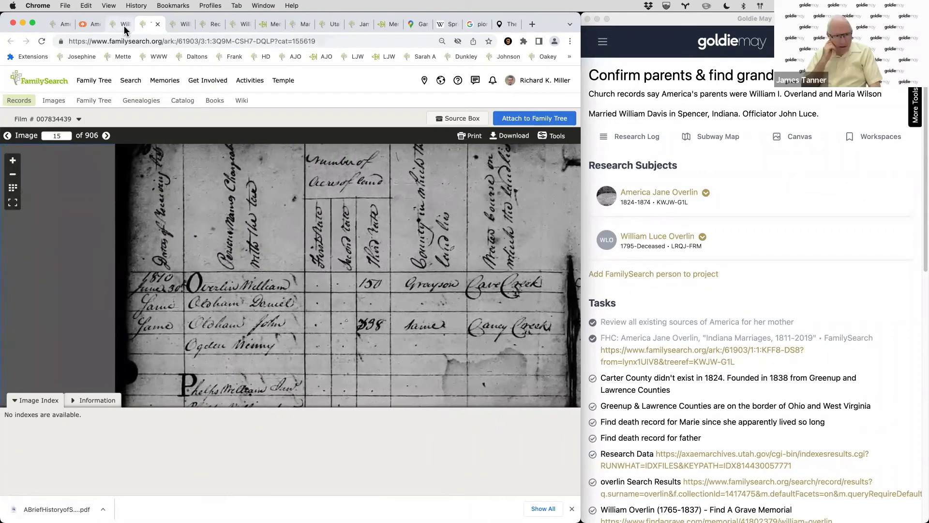
left_click(121, 27)
left_click(95, 97)
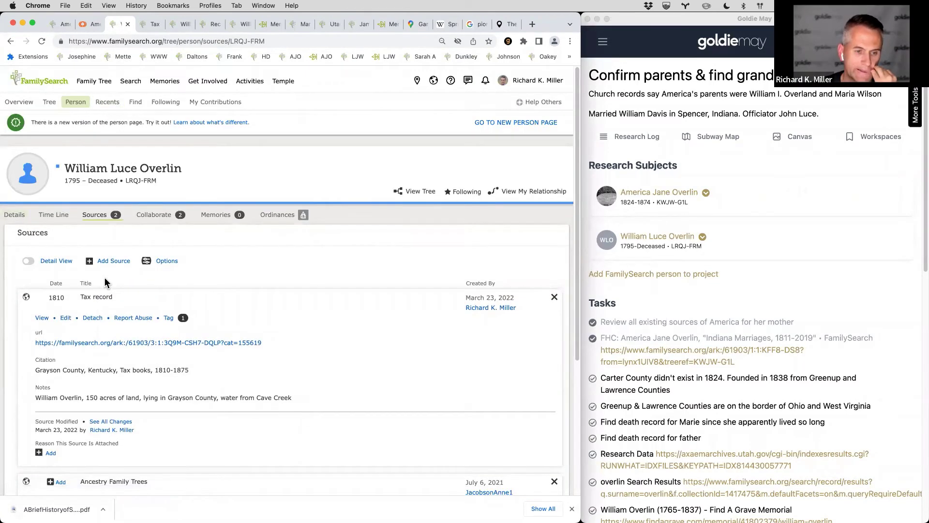
scroll(105, 303, "down", 3)
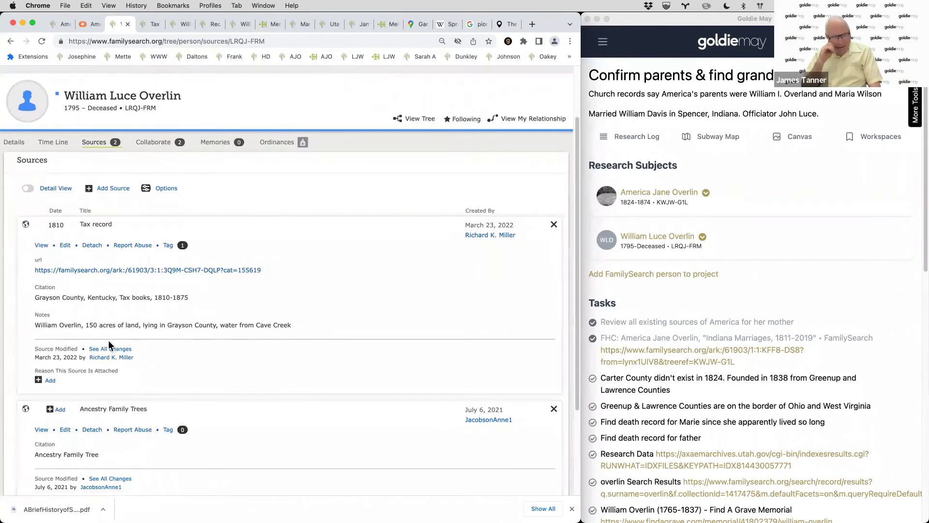
scroll(108, 341, "down", 1)
scroll(78, 451, "down", 3)
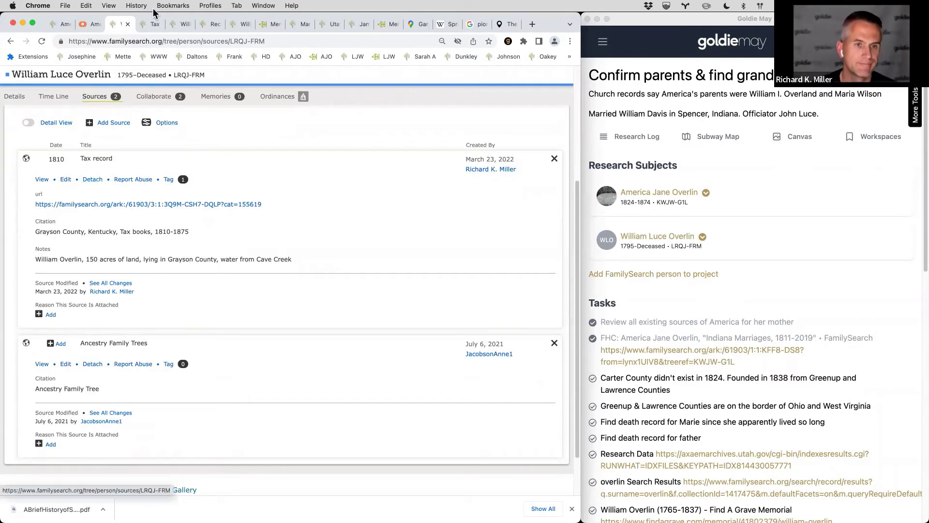
- Examine the acreage, county, watercourse and name columns of the father's 1810 tax entry and return to his source list
left_click(211, 204)
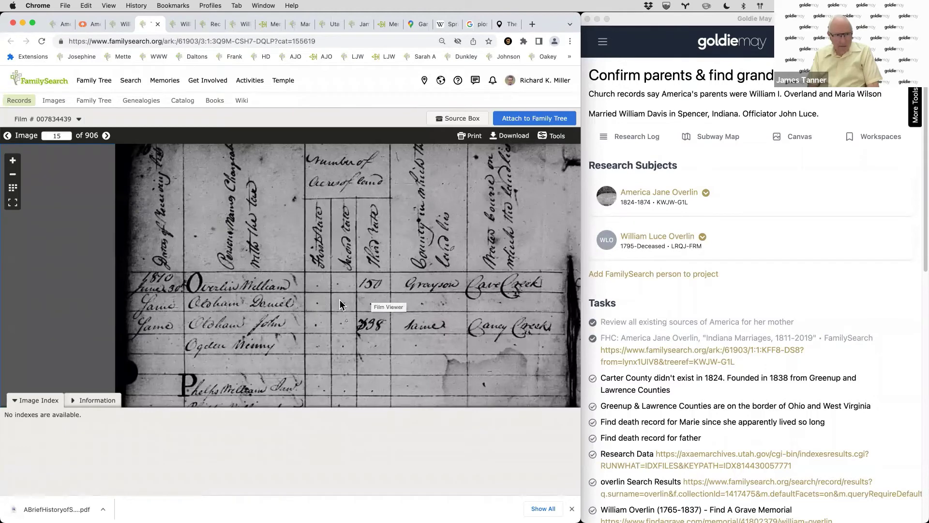
left_click_drag(239, 327, 196, 236)
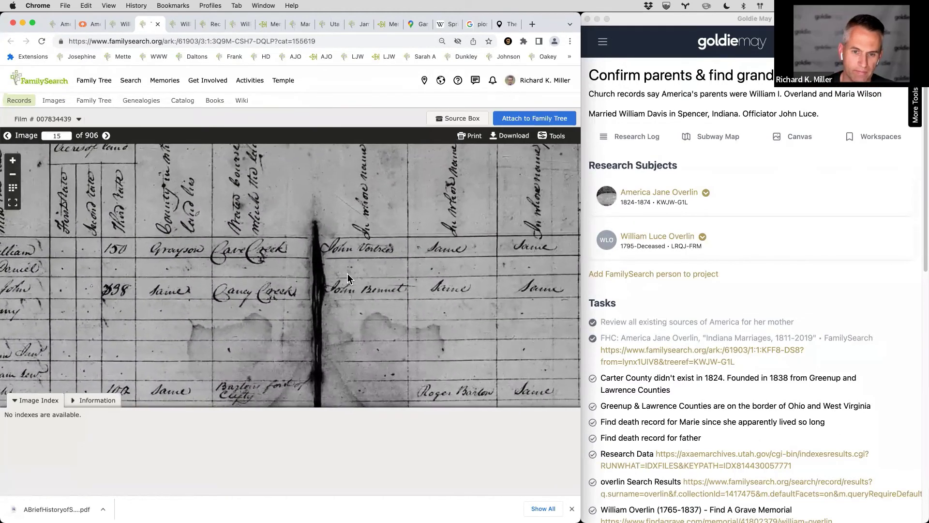
left_click_drag(347, 273, 547, 317)
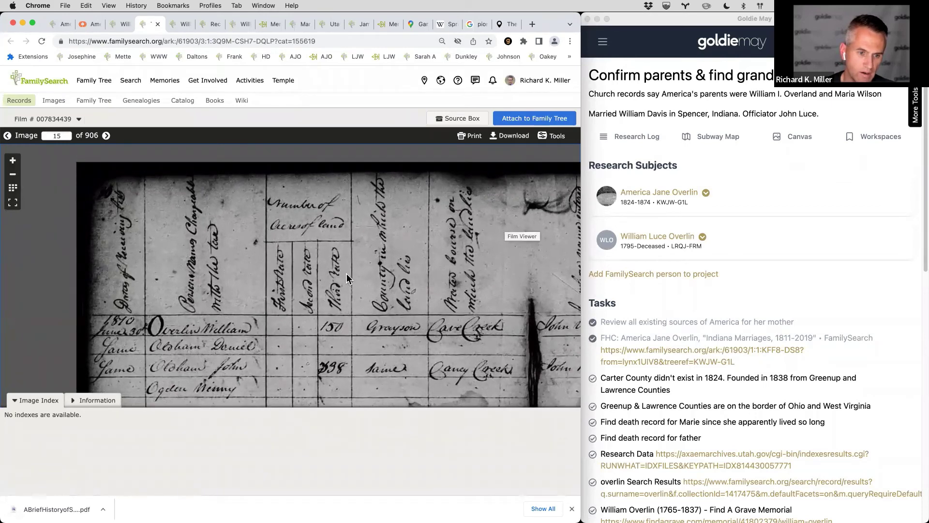
left_click_drag(347, 278, 352, 257)
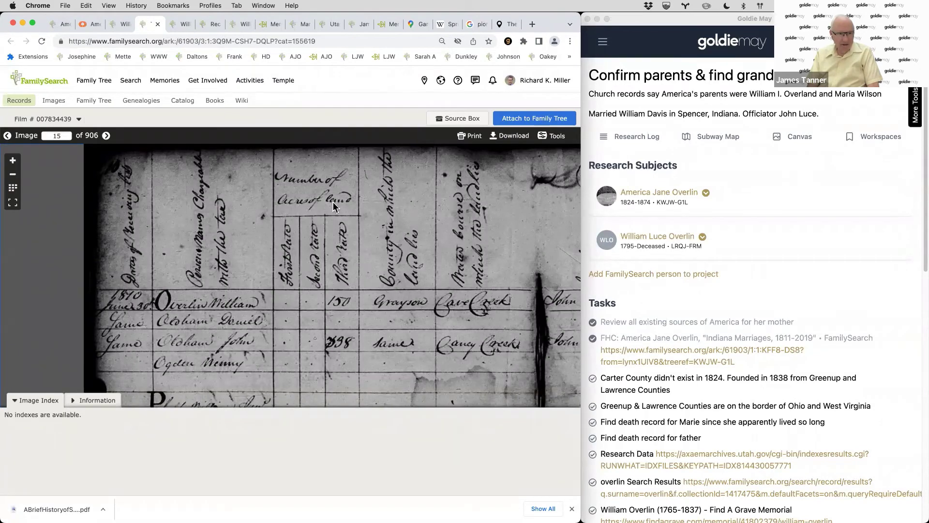
left_click(121, 23)
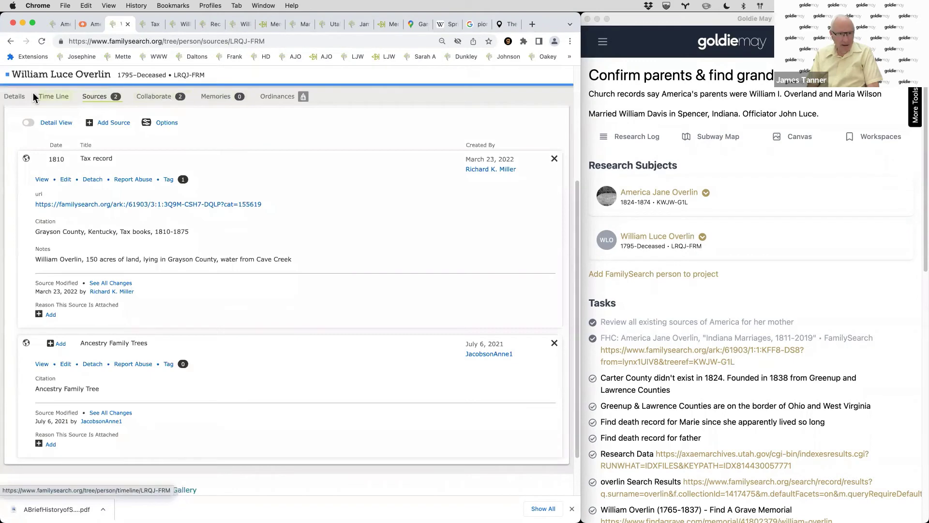
scroll(80, 107, "up", 3)
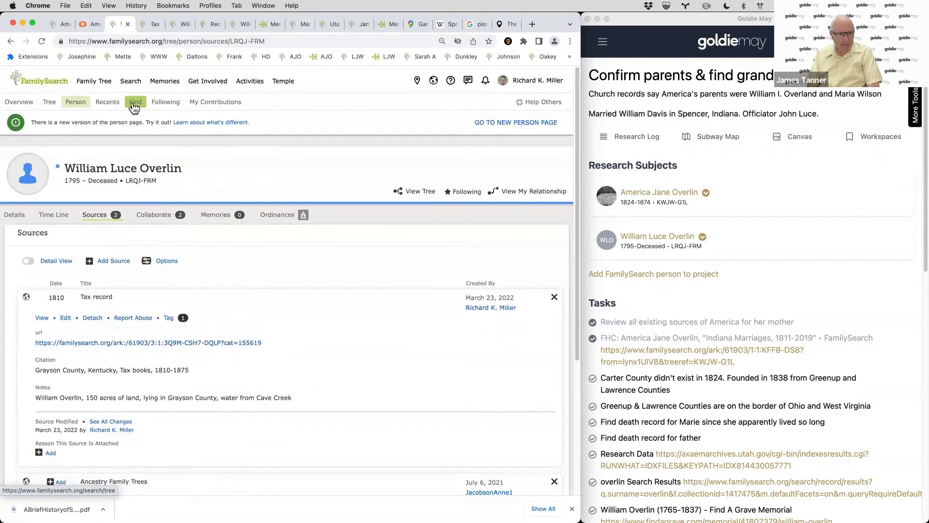
left_click(134, 103)
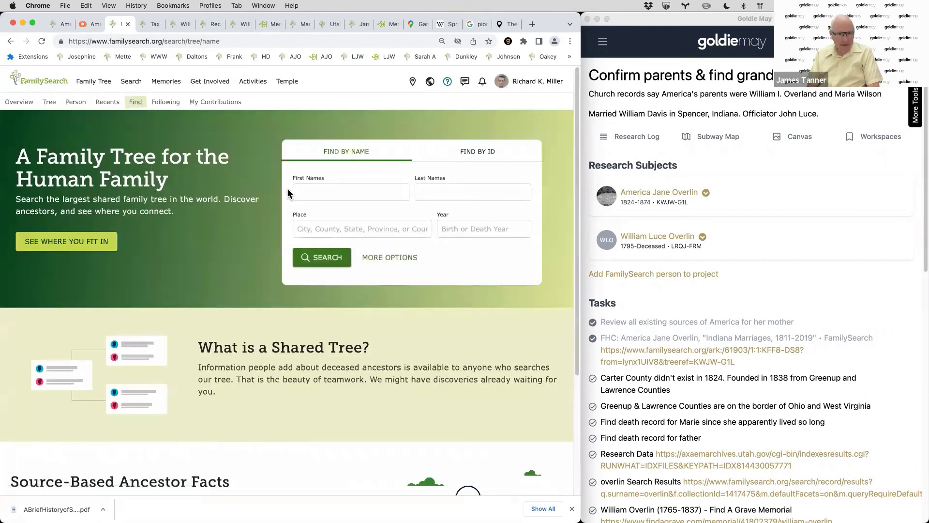
left_click(326, 190)
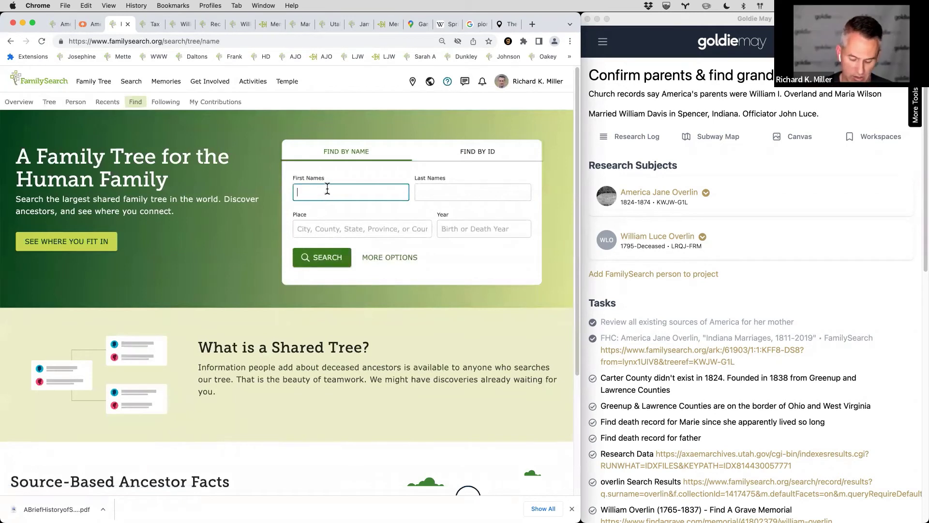
type("W")
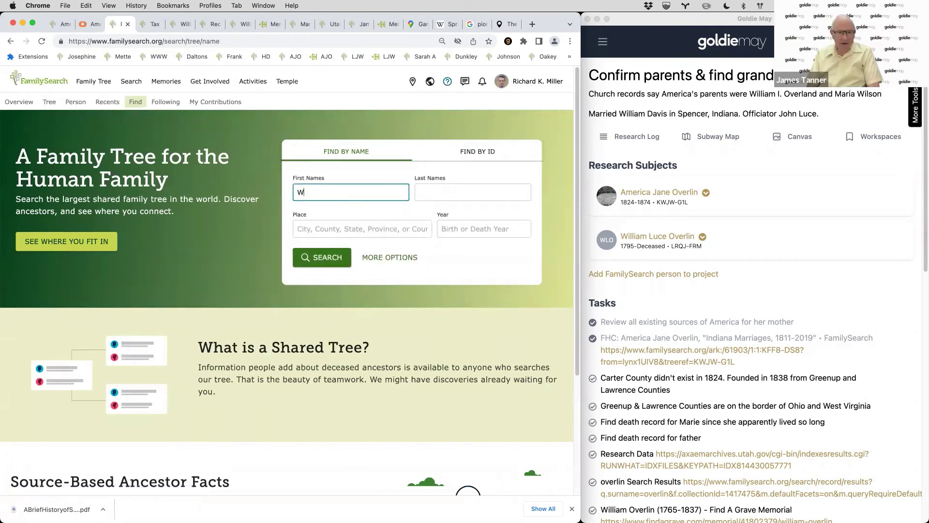
- Search FamilySearch's historical records by the father's first and last names and look through the matching records
left_click(132, 81)
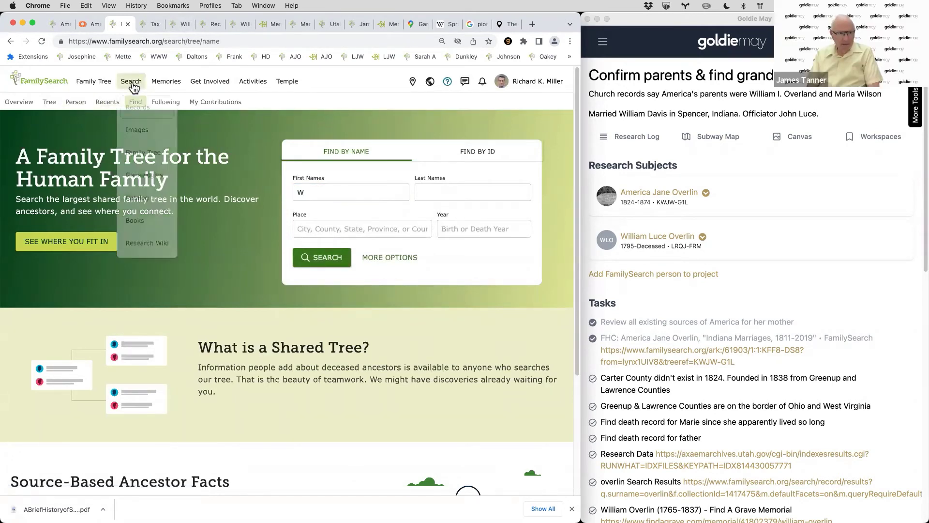
left_click(138, 110)
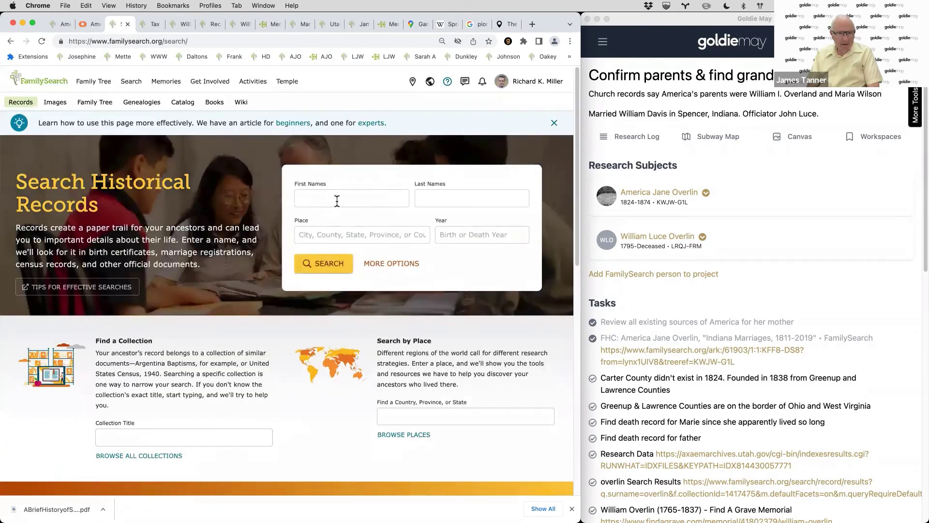
left_click(338, 201)
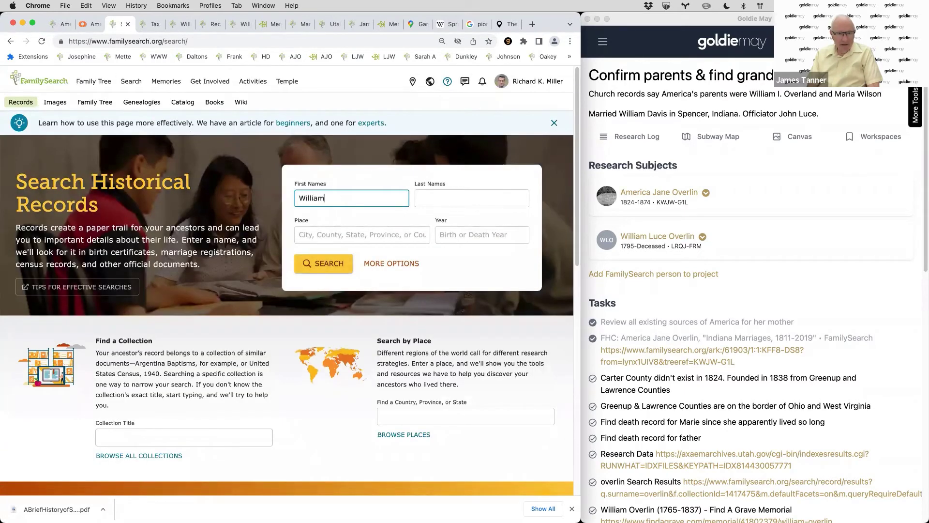
key("Tab")
type("O")
key("Return")
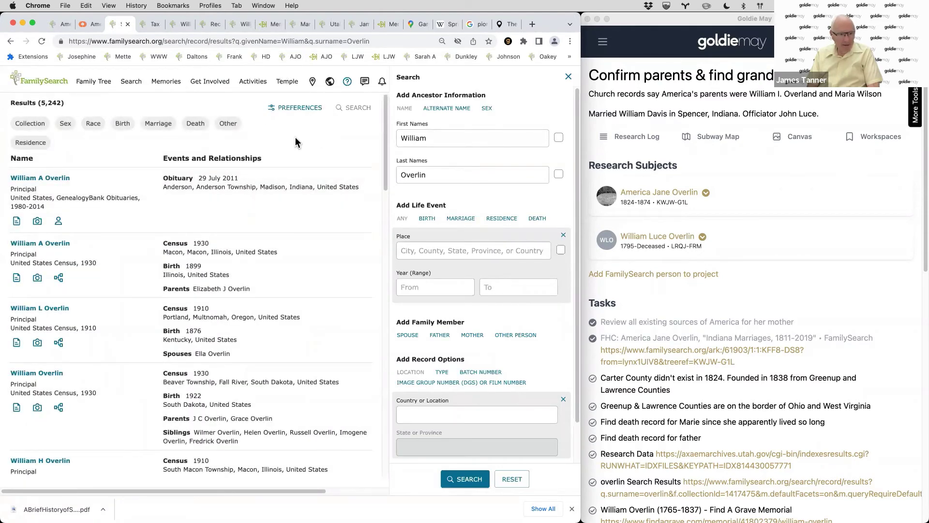
scroll(179, 151, "down", 5)
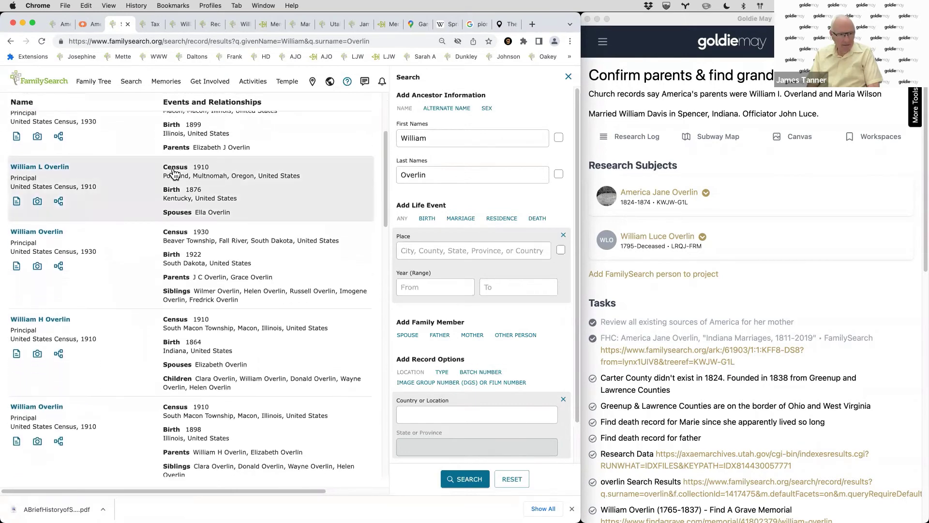
scroll(174, 175, "down", 7)
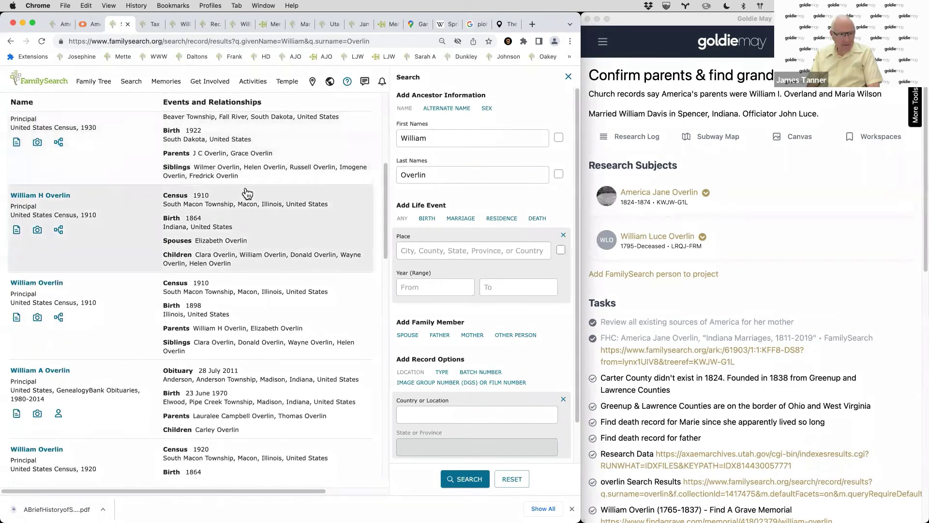
scroll(249, 193, "down", 6)
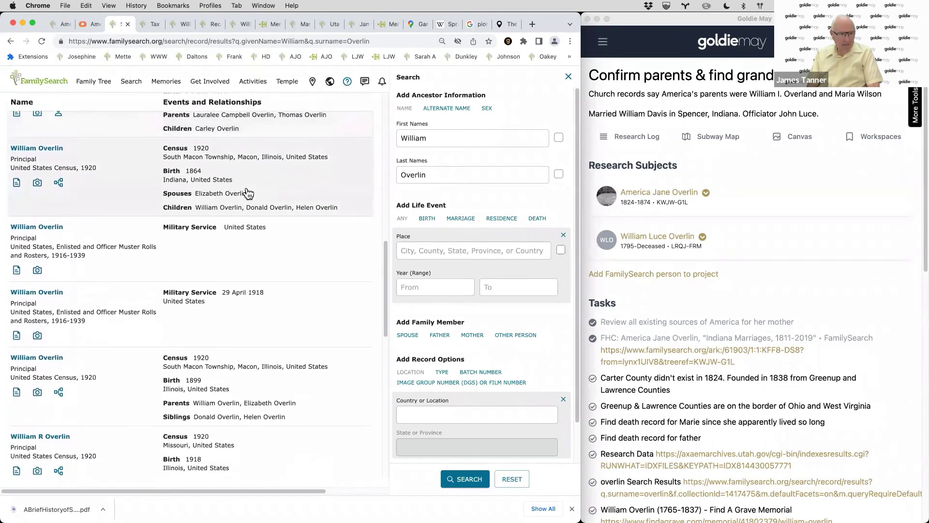
- Skim more of the father's search results, then broaden the search by replacing the surname's last two letters with a * wildcard
scroll(246, 192, "down", 10)
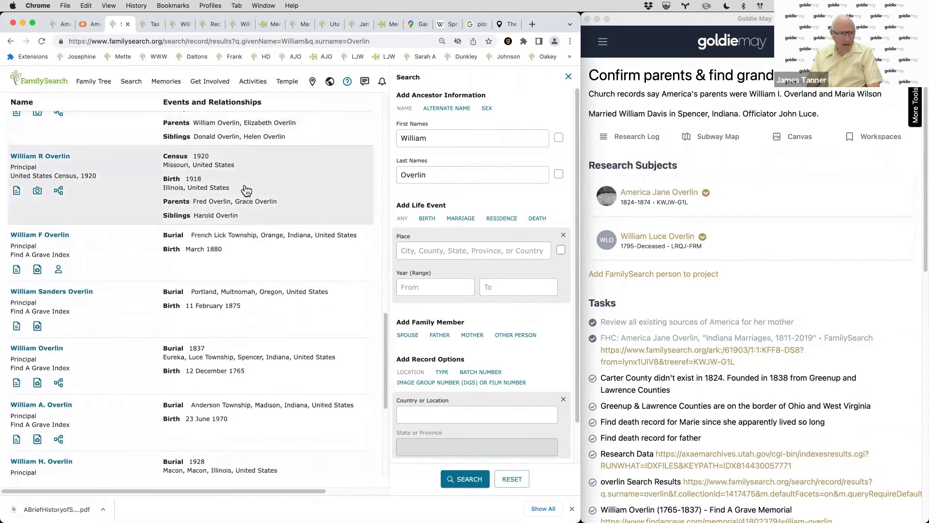
scroll(245, 192, "down", 3)
scroll(245, 189, "up", 20)
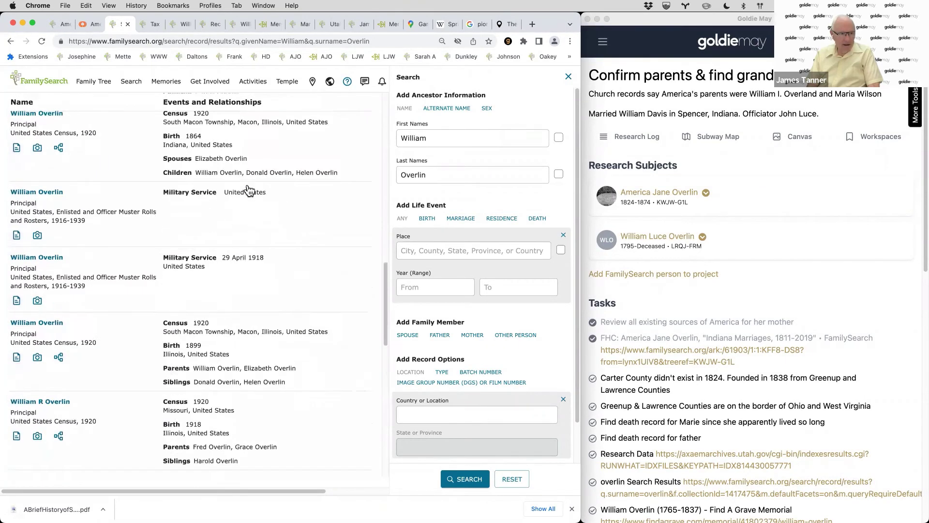
double_click(420, 176)
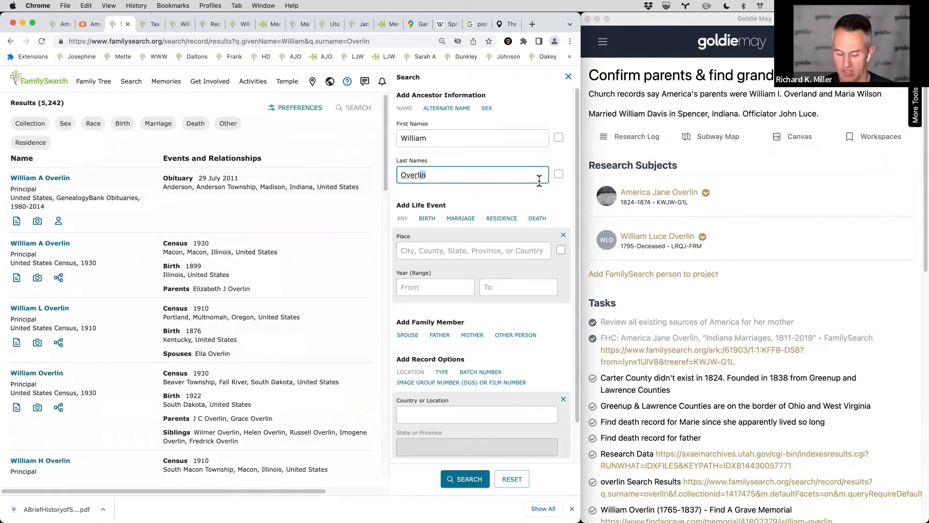
key("BackSpace")
type("*")
key("BackSpace")
type("Overl")
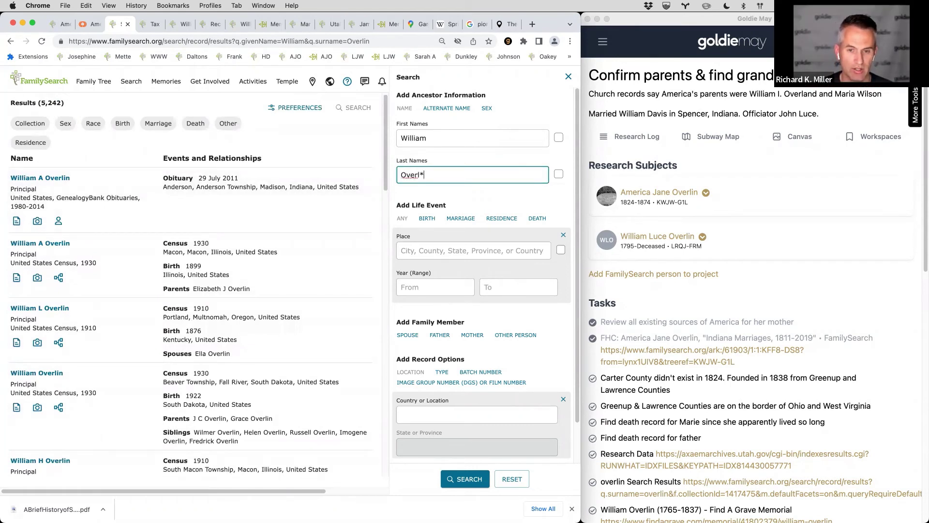
key("Return")
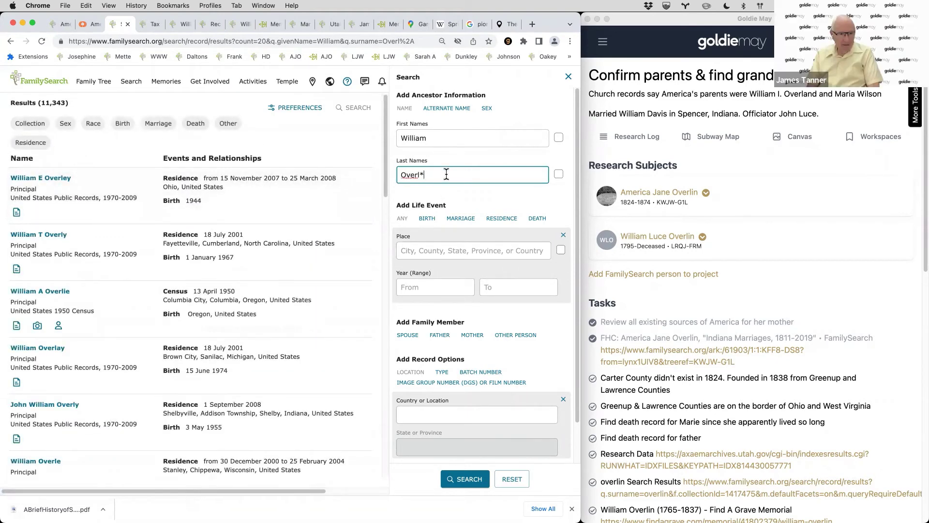
- Try a surname search with the wildcard ending *n*, then rerun the search with the father's full surname
type("na")
key("BackSpace")
type("*")
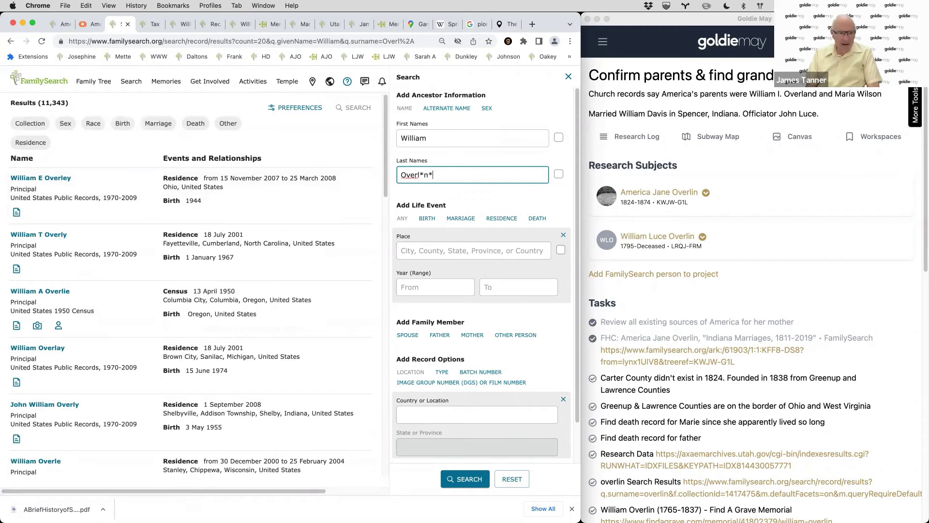
key("Return")
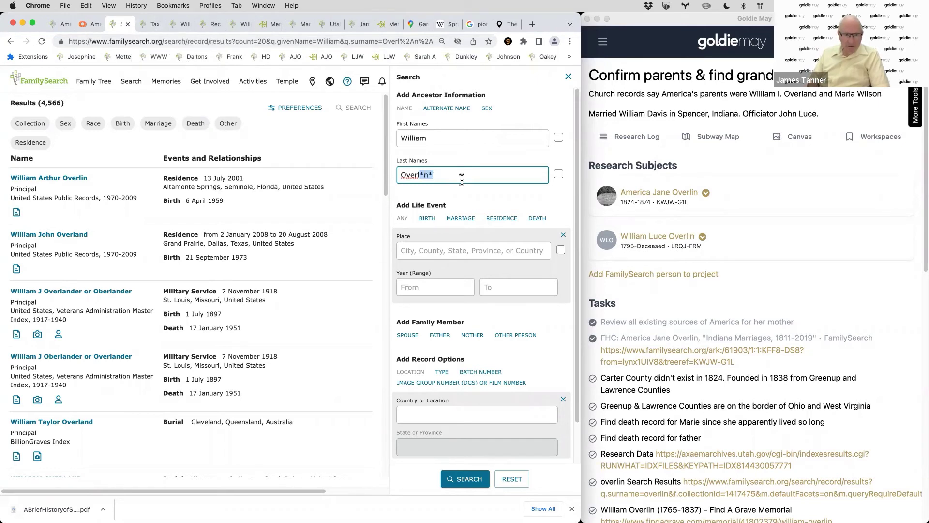
key("BackSpace")
key("Return")
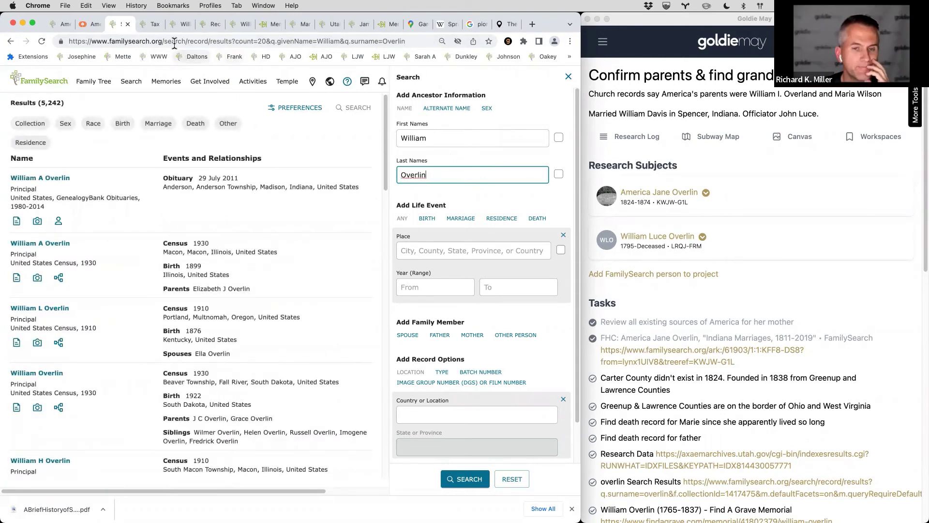
- Recheck the father's 1810 entry in the tax book image and look through the daughter's list of attached sources
left_click(151, 25)
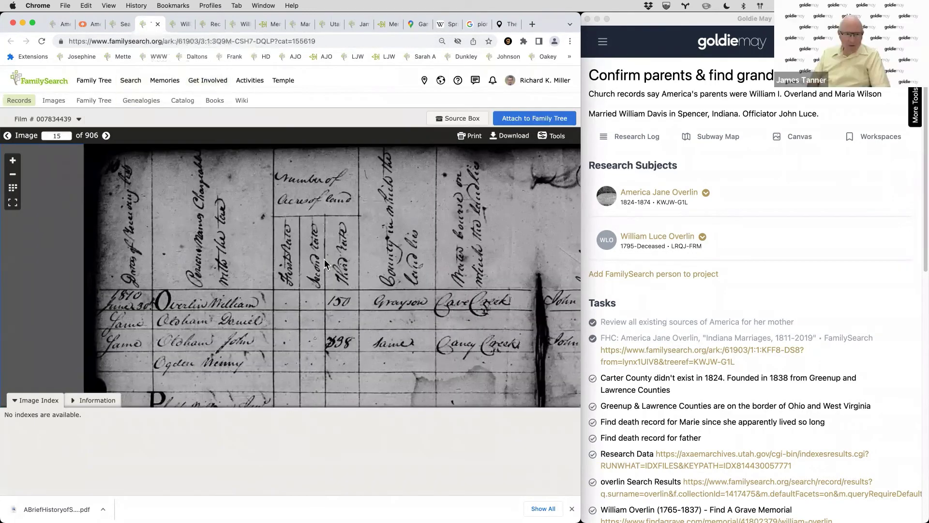
left_click_drag(324, 258, 266, 275)
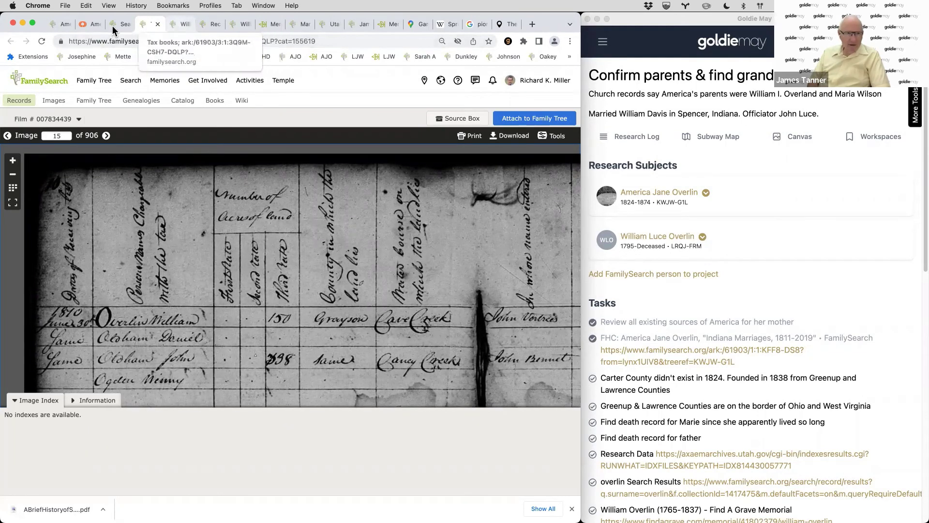
left_click(62, 24)
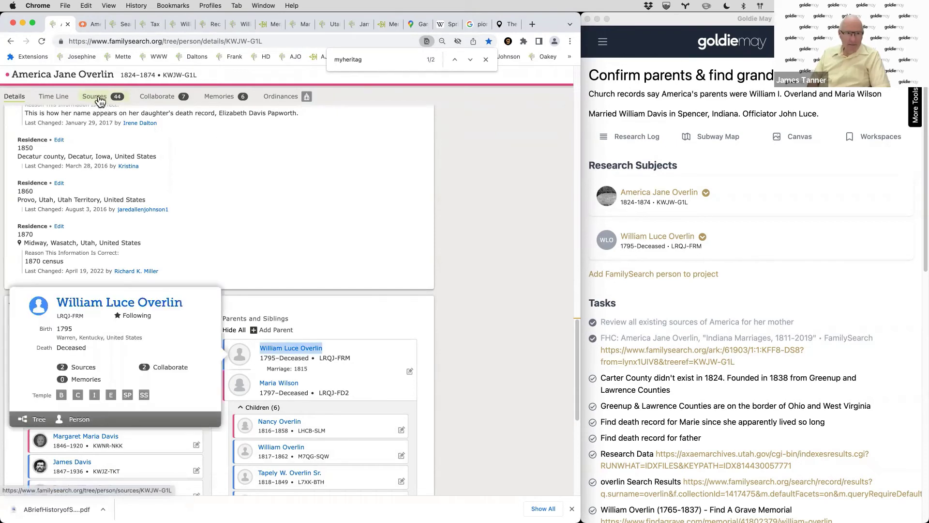
left_click(245, 135)
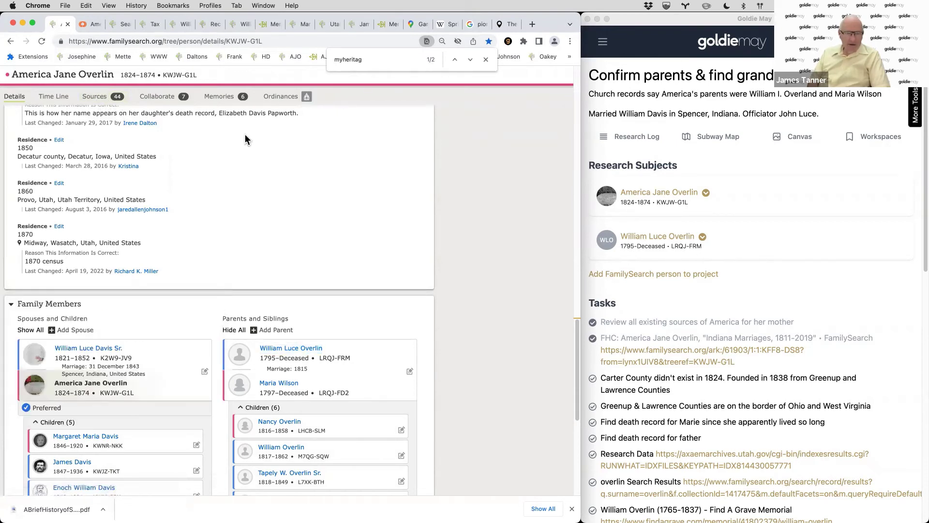
left_click(98, 98)
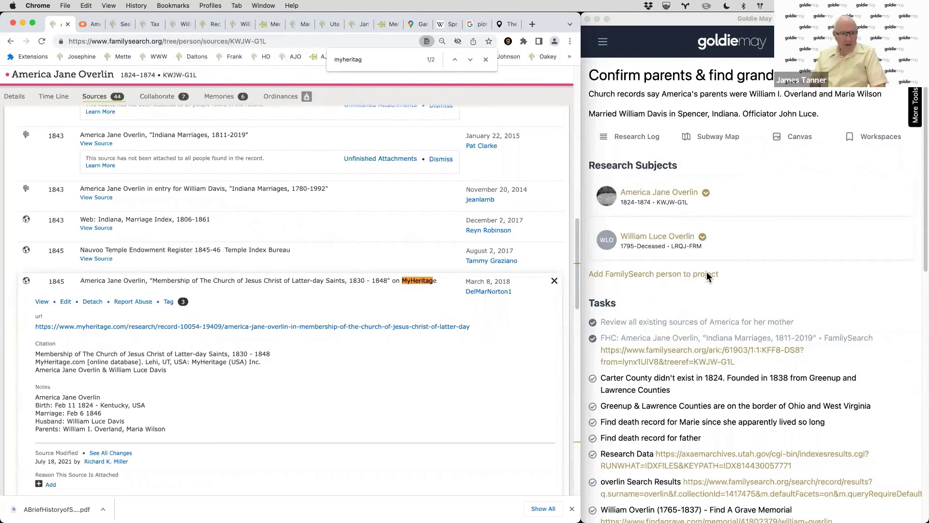
left_click(708, 138)
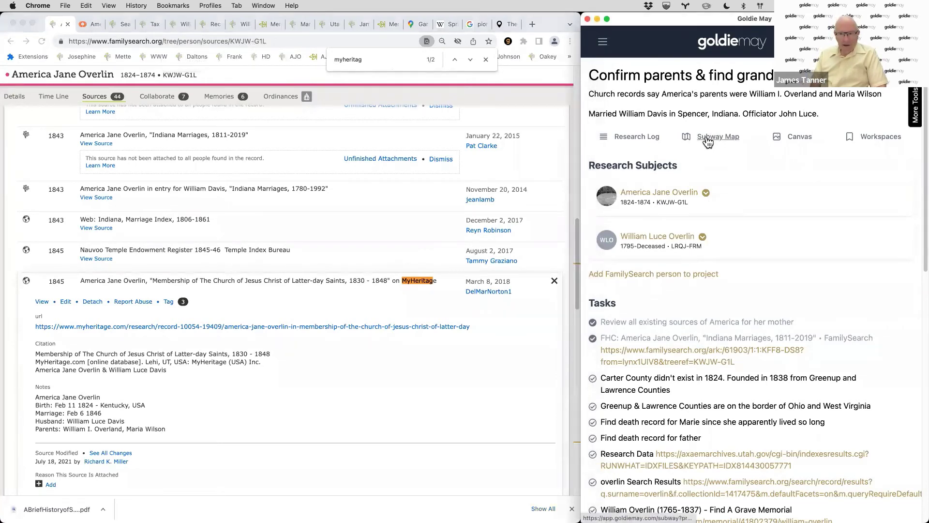
scroll(104, 161, "up", 15)
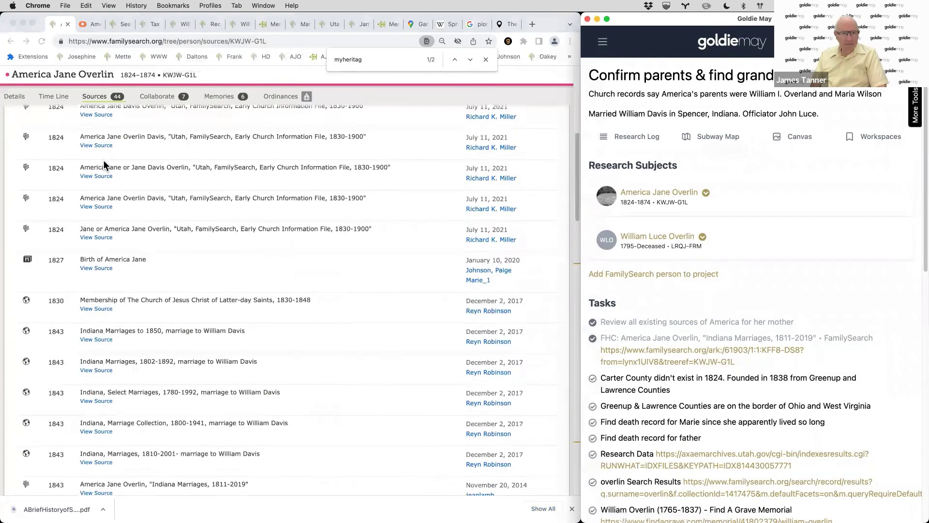
- Return to the daughter's details and check the birth place and the reason given for it
left_click(14, 220)
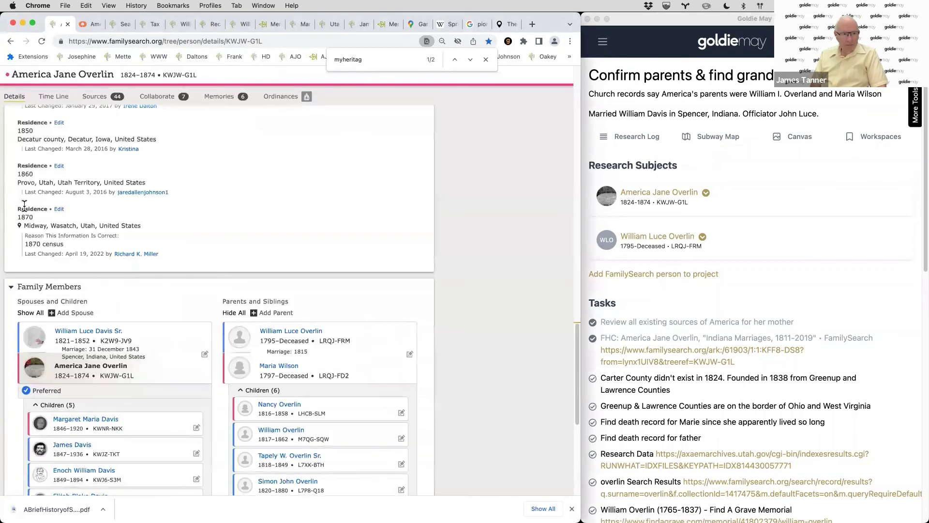
scroll(151, 266, "up", 15)
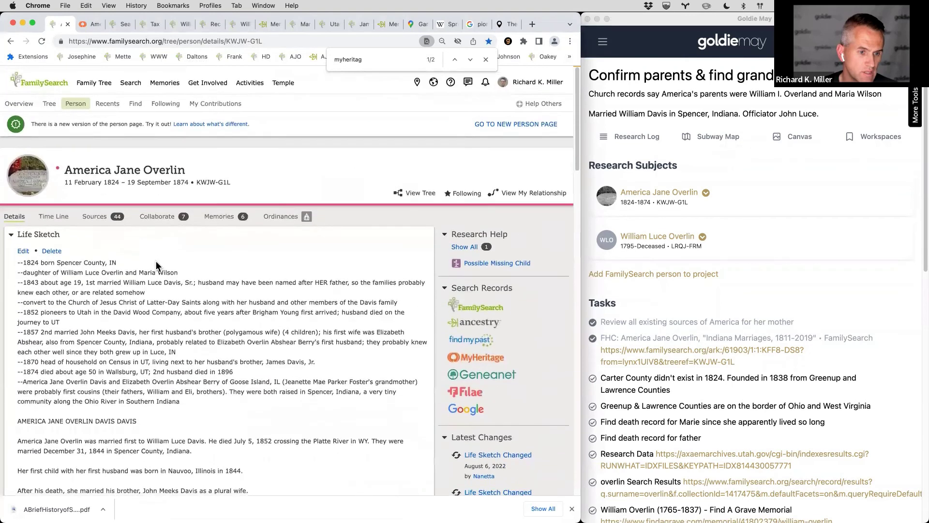
scroll(151, 263, "down", 5)
scroll(149, 268, "down", 6)
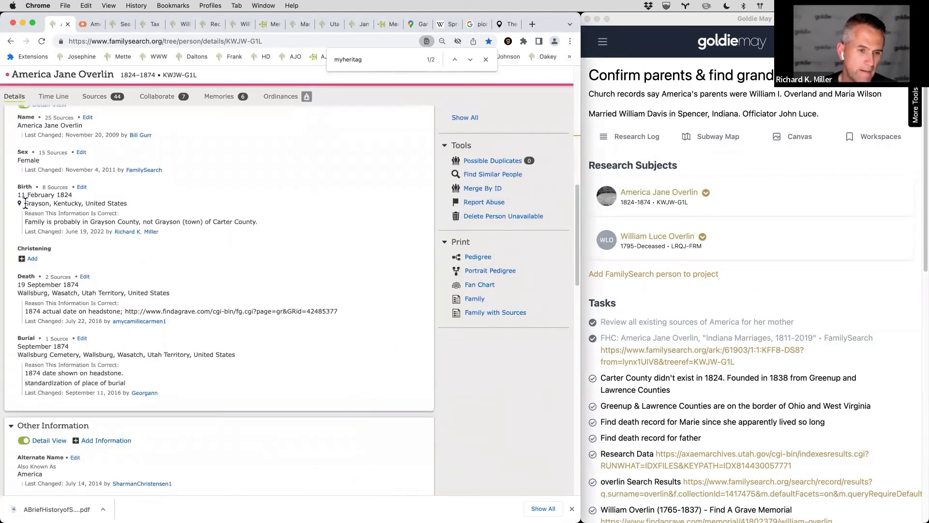
left_click_drag(25, 203, 94, 202)
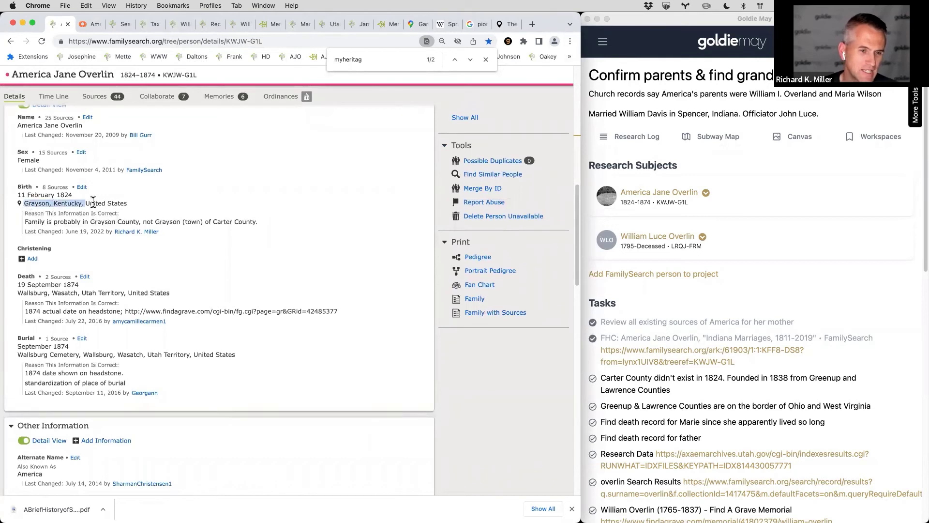
left_click(142, 206)
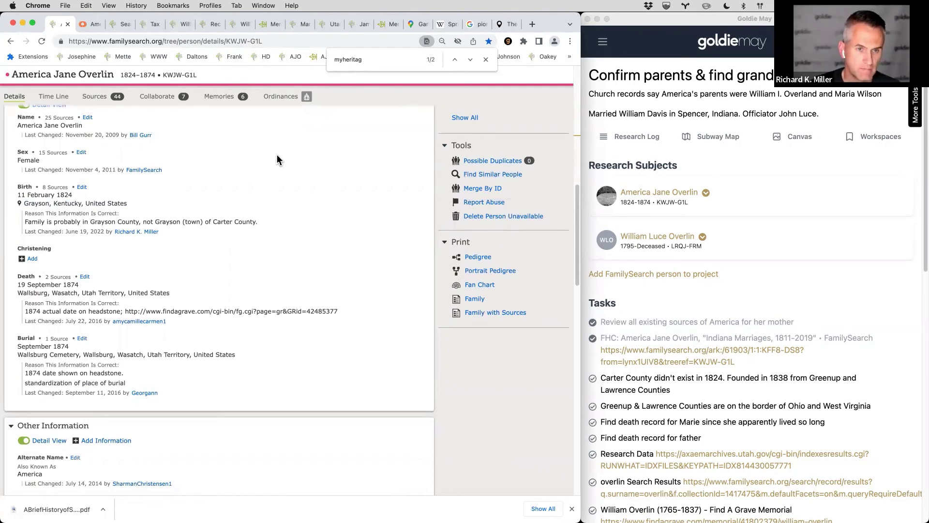
- Open FamilySearch's United States Census, 1830 collection in a new tab and search it by the father's first and last names
key("super+t")
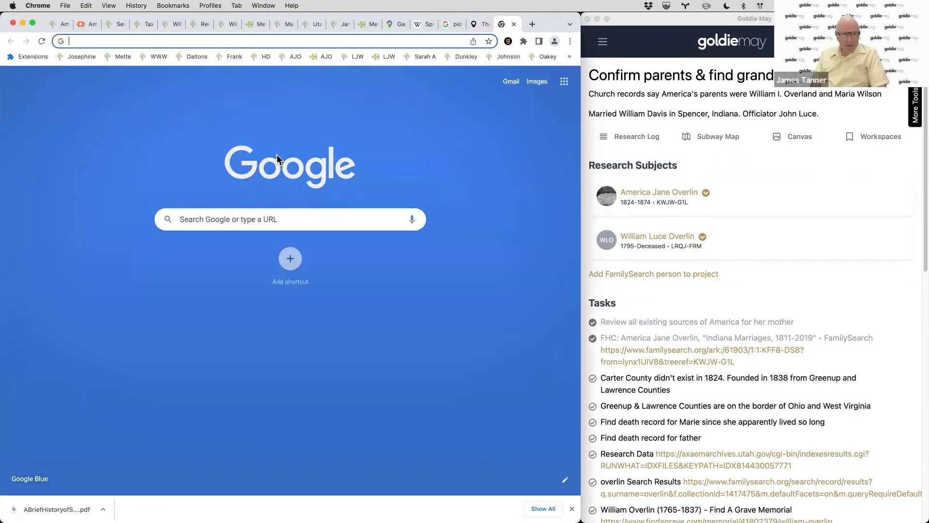
type("1830 census")
key("Return")
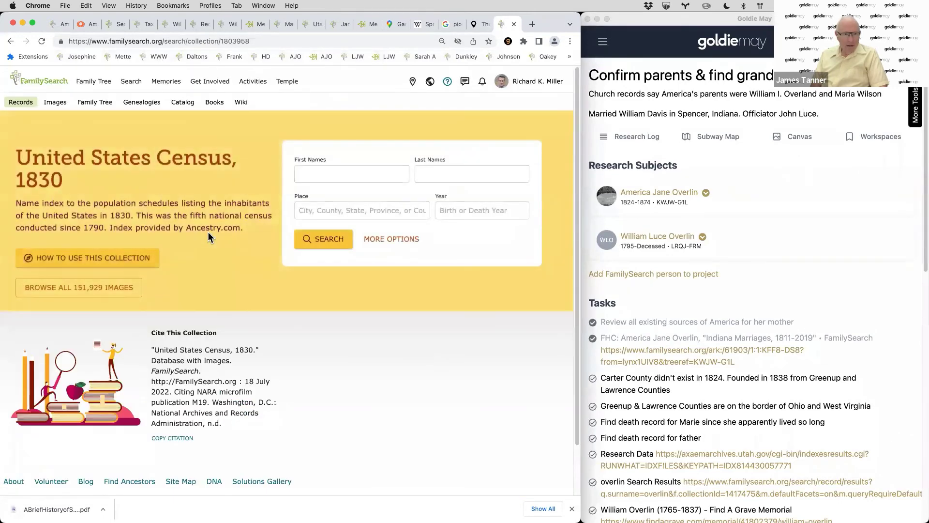
left_click(357, 174)
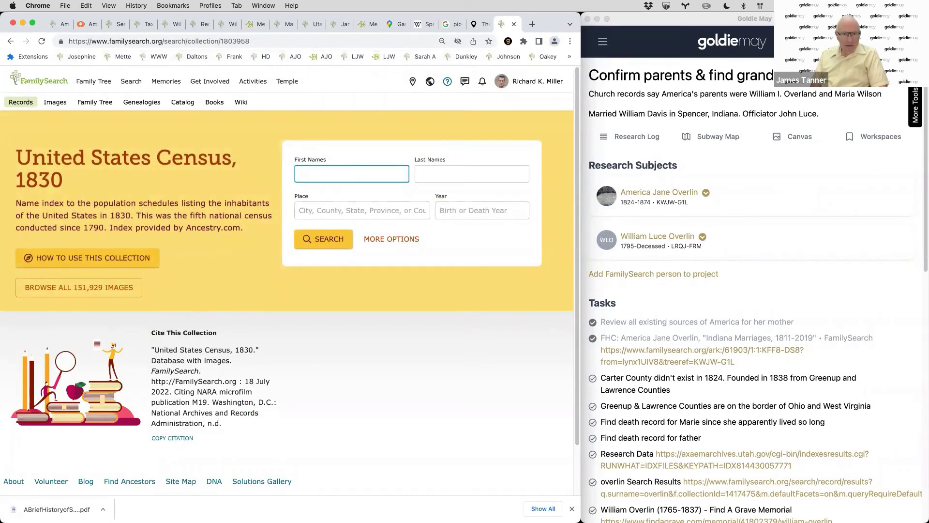
type("William")
key("Tab")
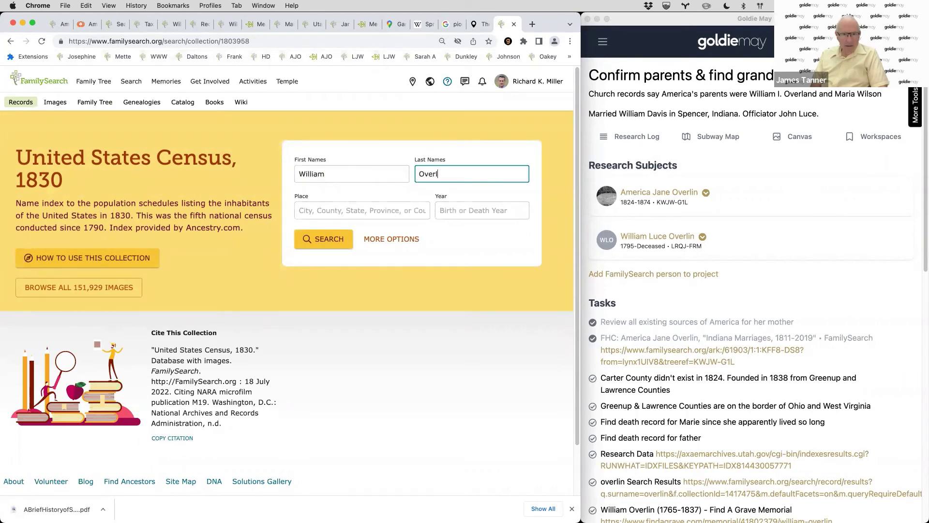
key("Return")
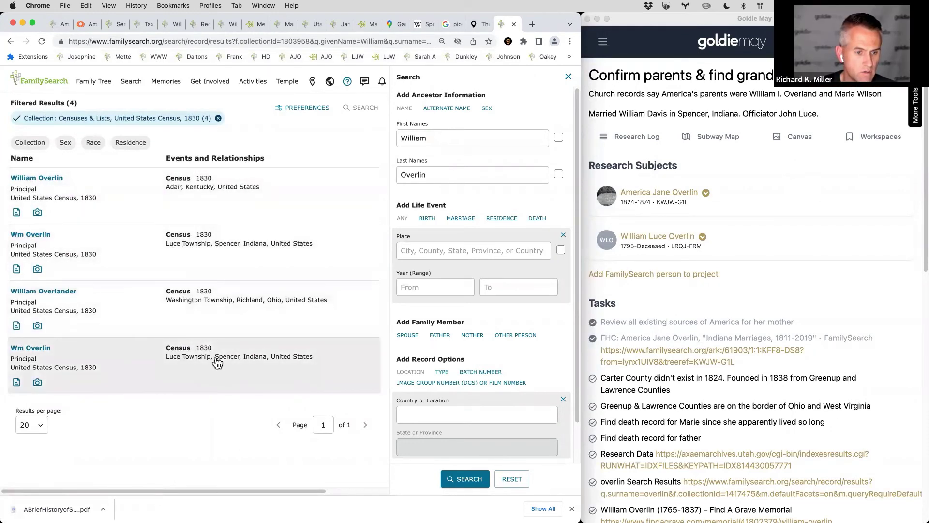
- Open both 1830 census results from Luce Township, Spencer, Indiana in separate tabs and view the record details
right_click(37, 240)
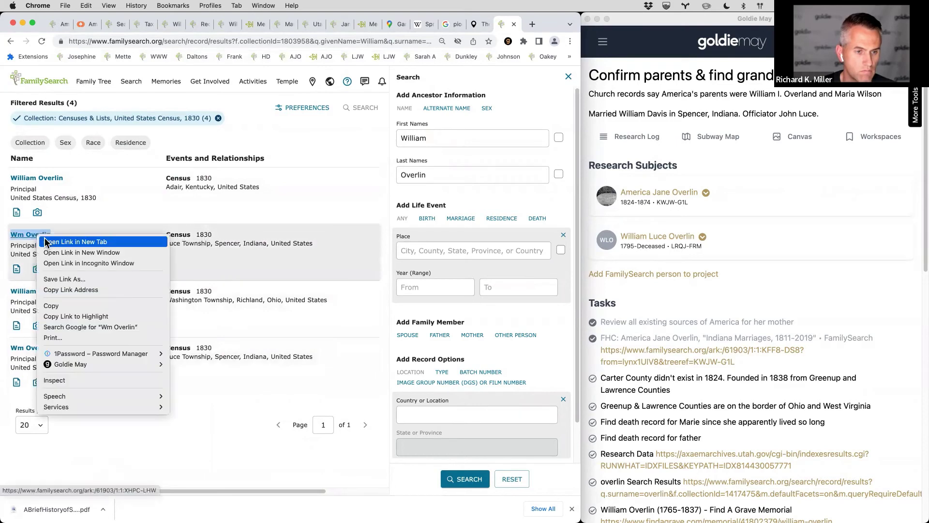
left_click(46, 241)
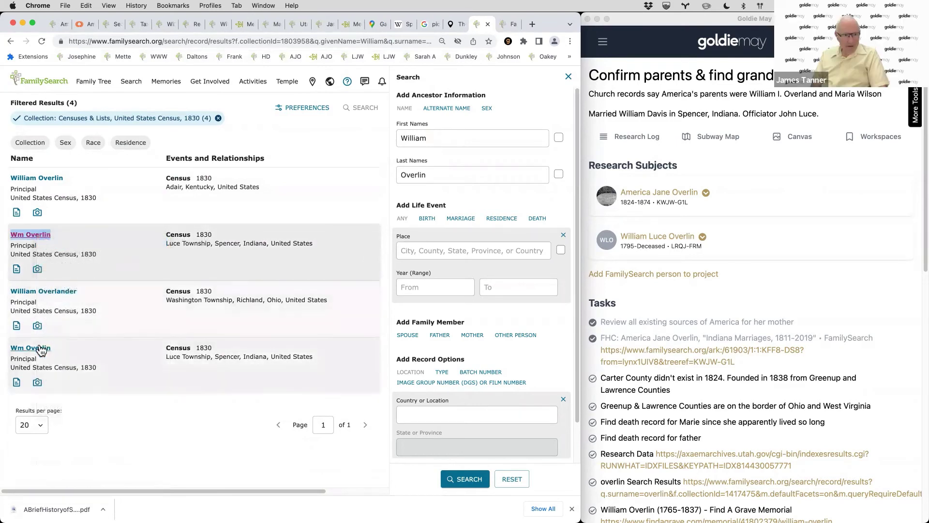
right_click(43, 346)
left_click(55, 352)
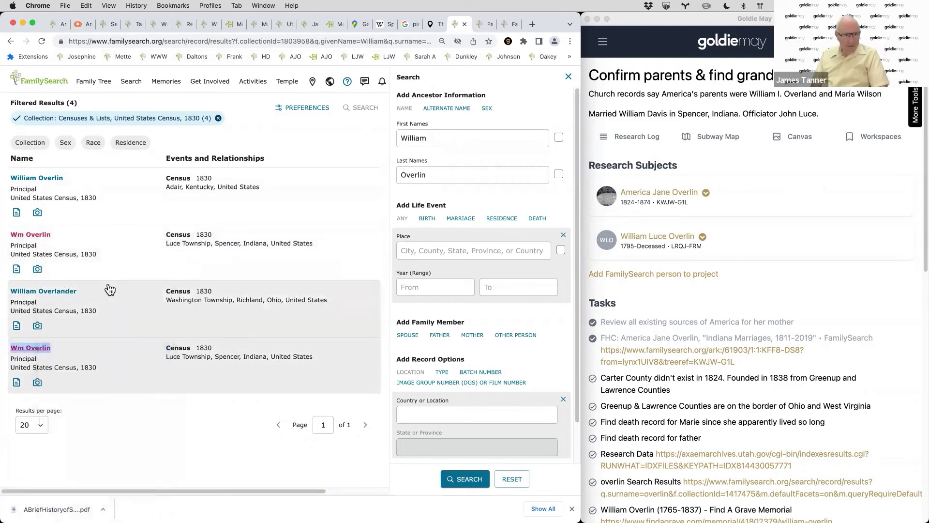
key("ctrl+Tab")
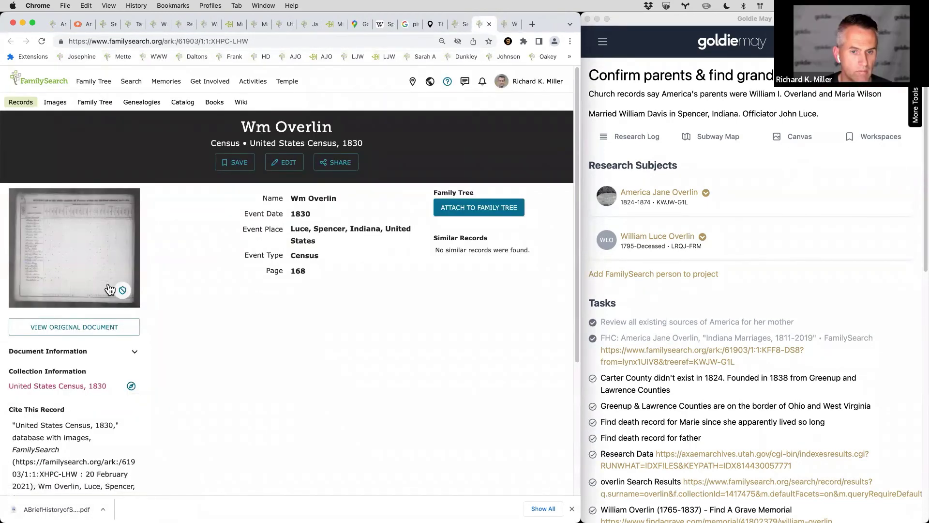
key("ctrl+Tab")
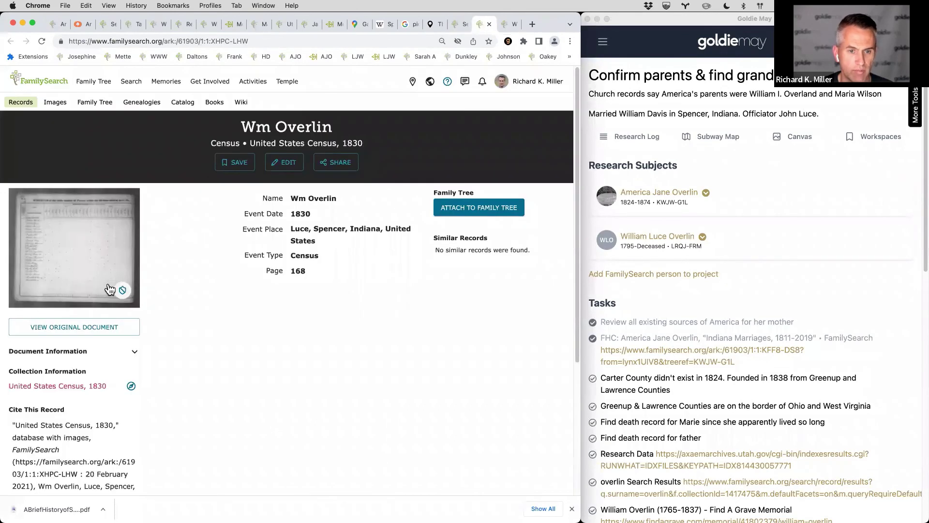
- Open the original census images for both records and examine the entries with the father's surname on the Luce Township page
left_click(83, 237)
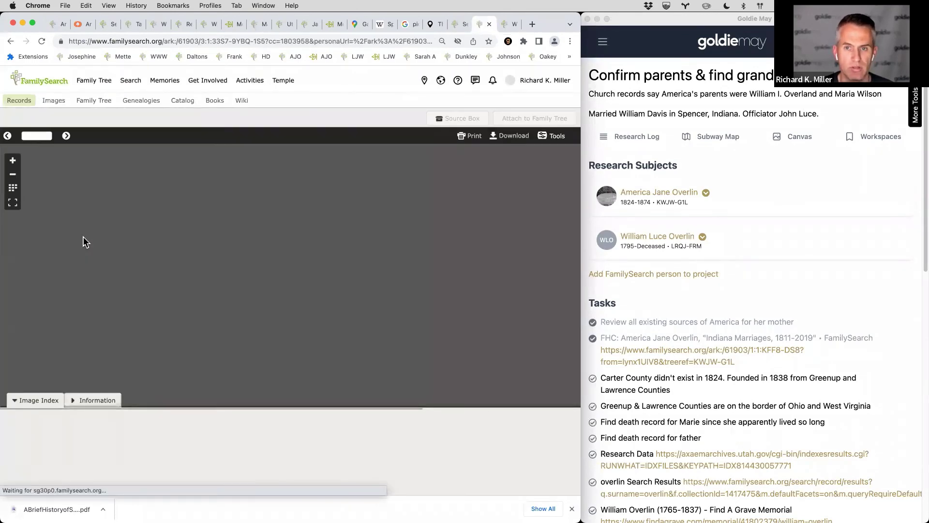
key("ctrl+Tab")
left_click(85, 242)
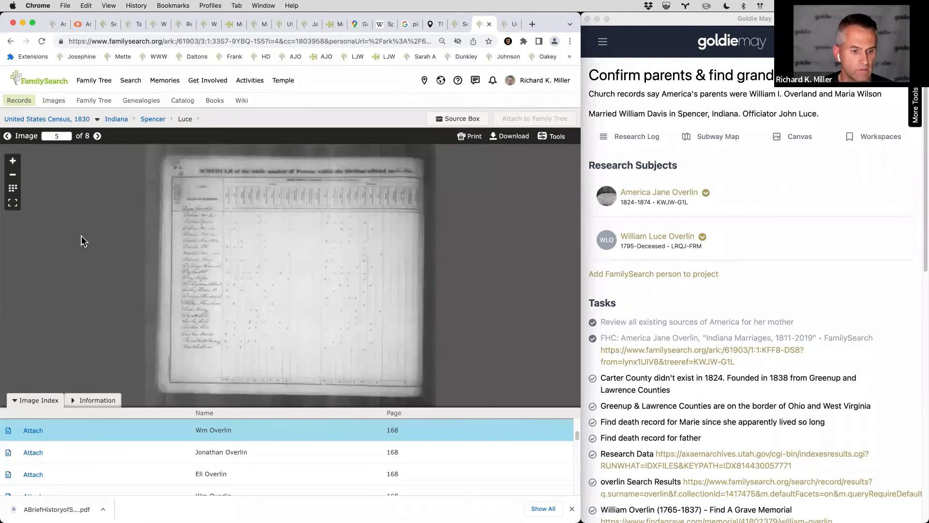
scroll(189, 238, "up", 5)
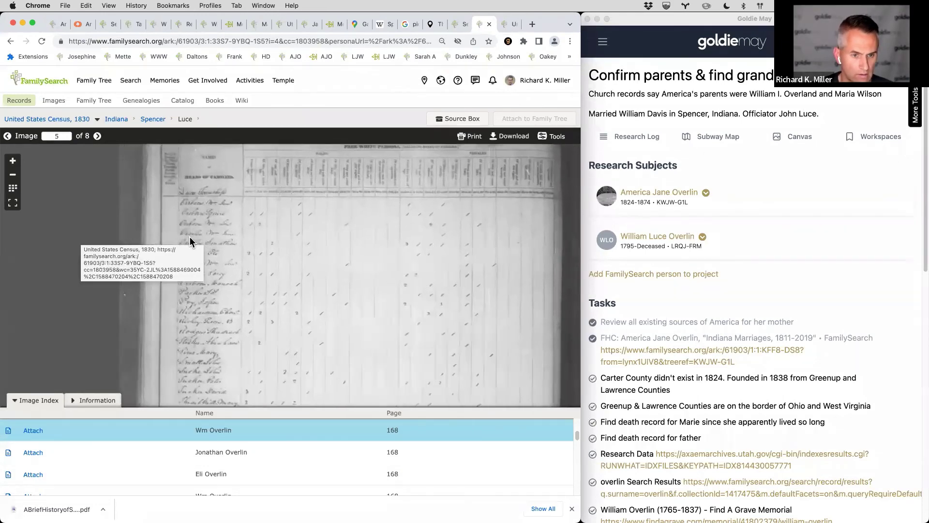
scroll(226, 263, "up", 5)
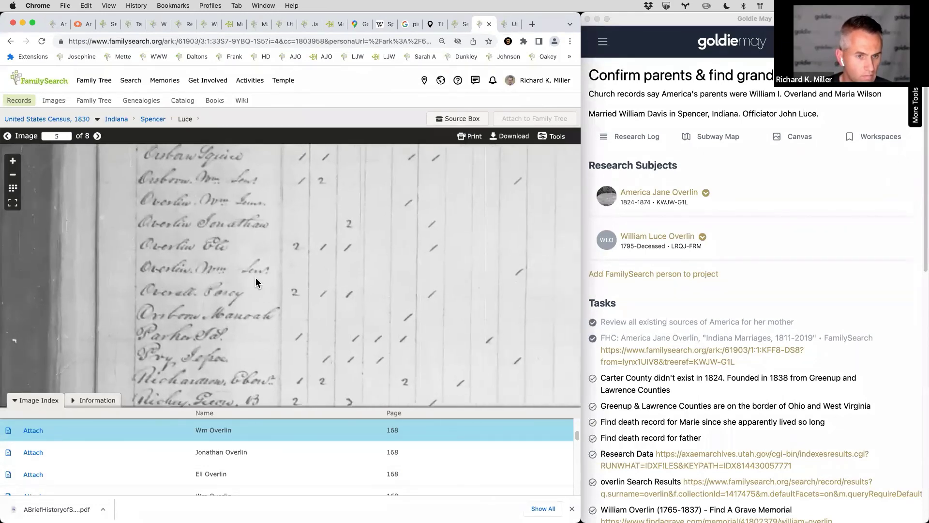
left_click_drag(272, 303, 278, 324)
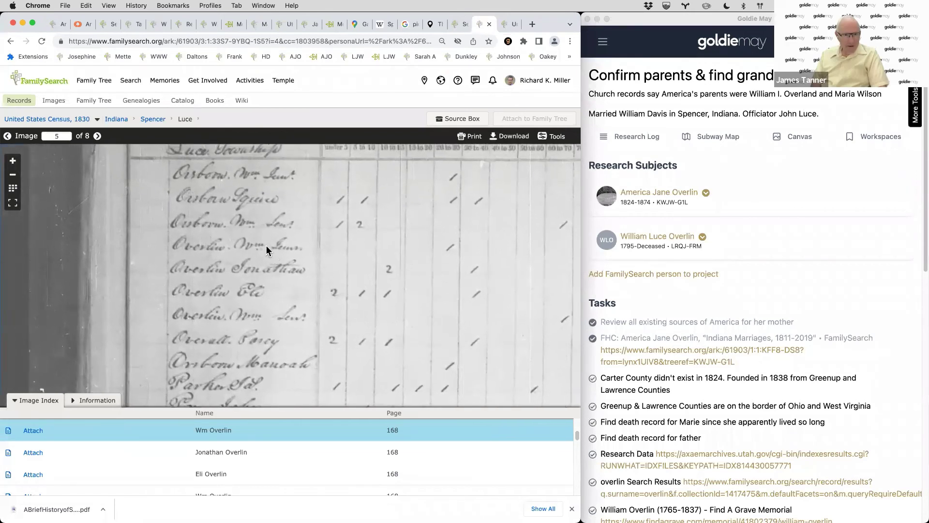
- Examine the father's surname entries on the 1830 Luce Township census page, comparing the names with the household tallies by age group
scroll(264, 238, "up", 2)
scroll(227, 221, "up", 3)
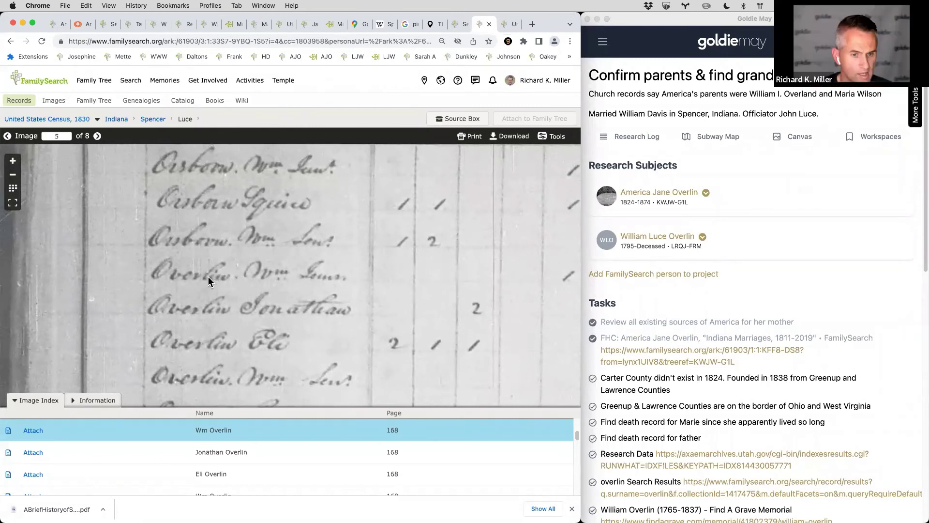
left_click_drag(277, 311, 283, 227)
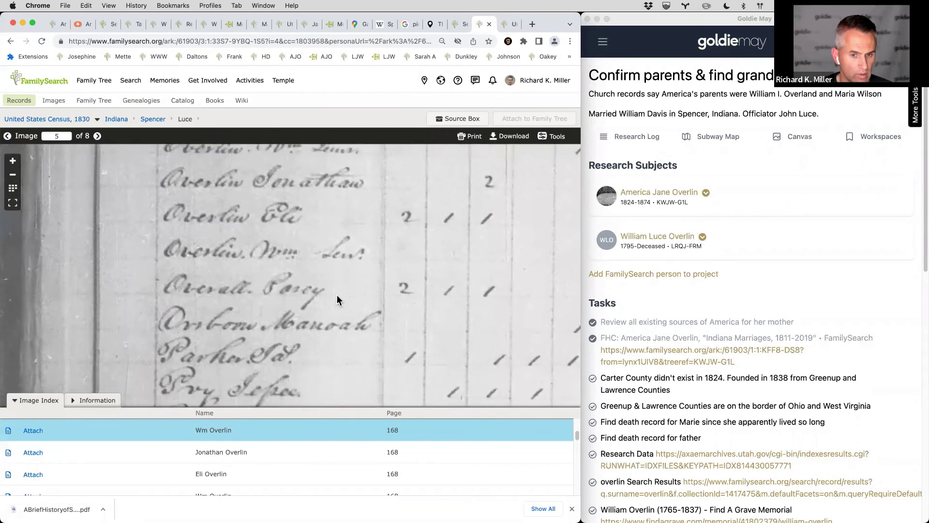
left_click_drag(336, 294, 332, 361)
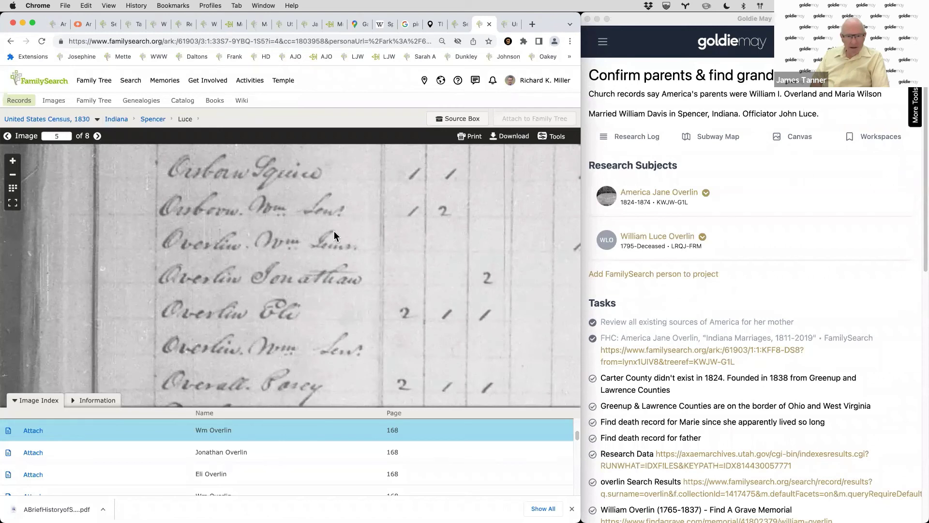
scroll(316, 232, "down", 2)
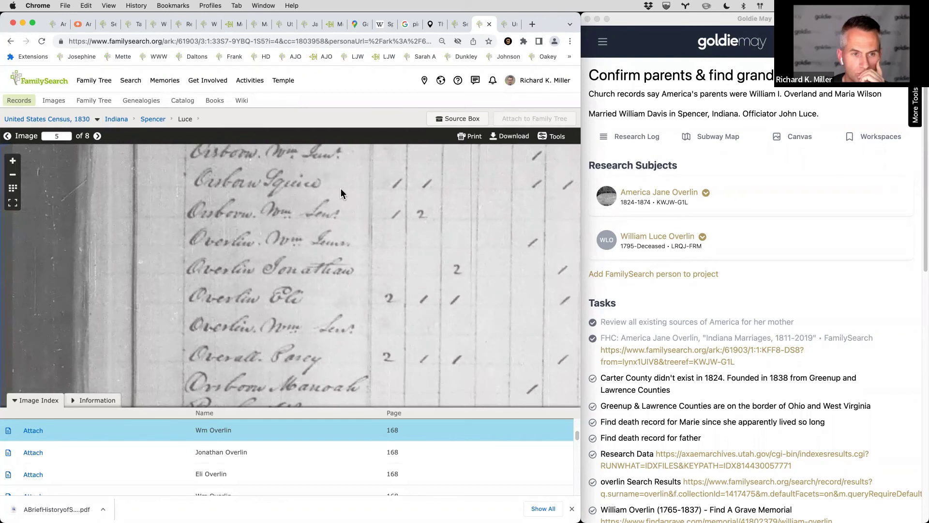
left_click_drag(341, 194, 339, 213)
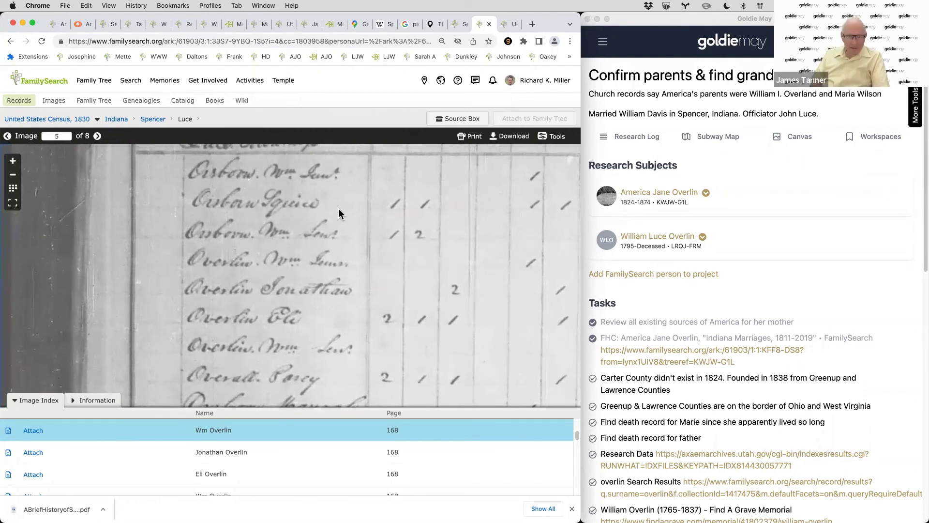
left_click_drag(338, 213, 226, 210)
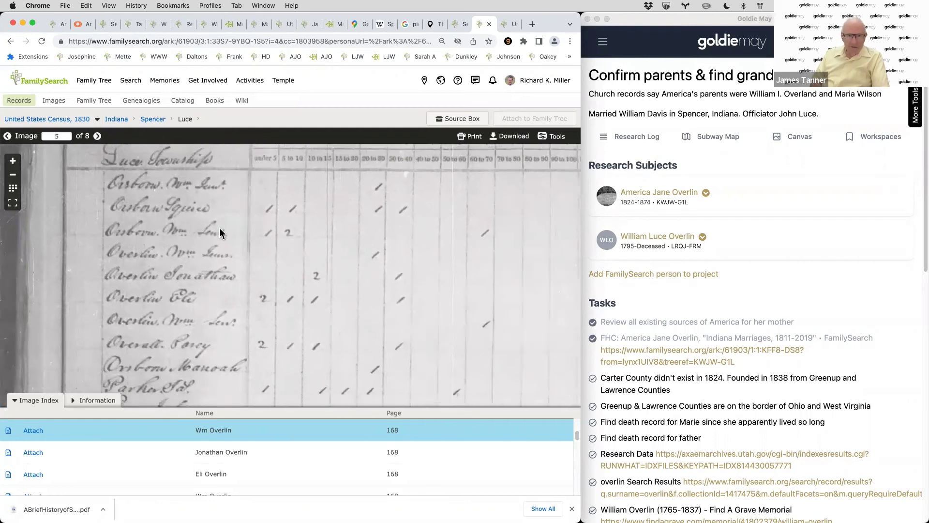
scroll(245, 247, "down", 1)
left_click_drag(245, 249, 304, 259)
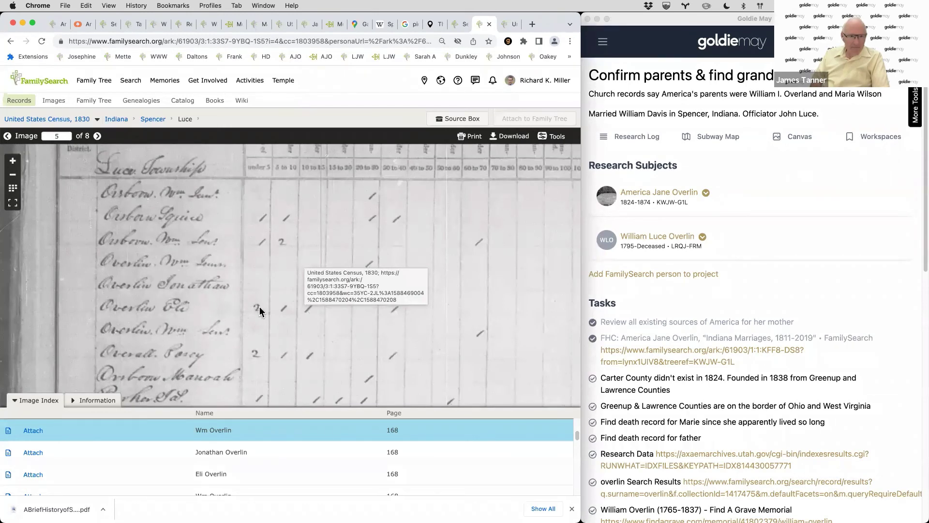
mouse_move(230, 317)
left_mouse_down()
mouse_move(228, 196)
mouse_move(225, 309)
left_mouse_up()
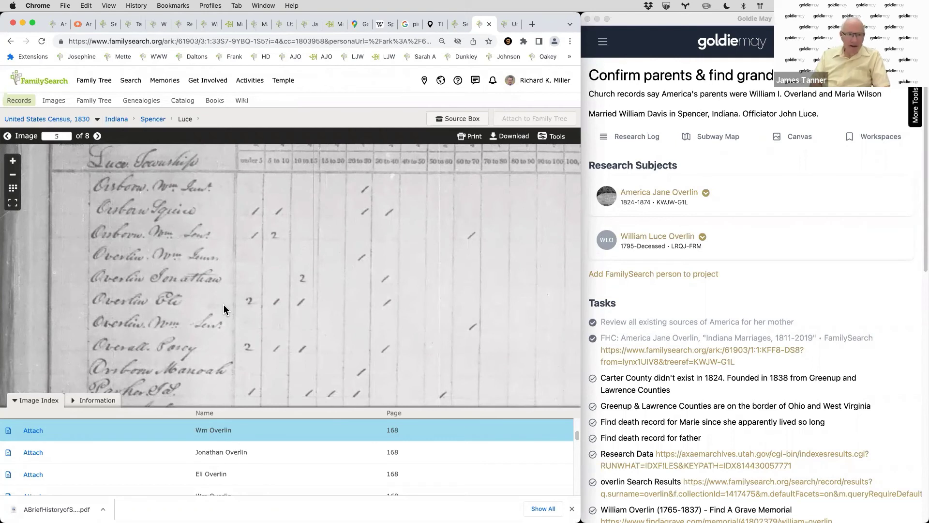
scroll(221, 303, "down", 1)
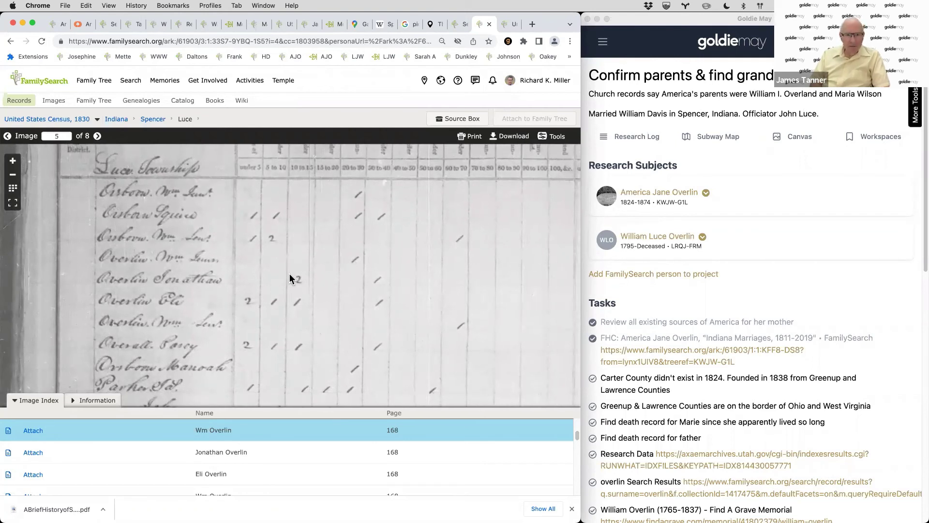
- Open the Wikipedia article on Luce Township, Spencer County, Indiana, in a new tab and check the township's population
key("ctrl+t")
type("luce t")
key("Return")
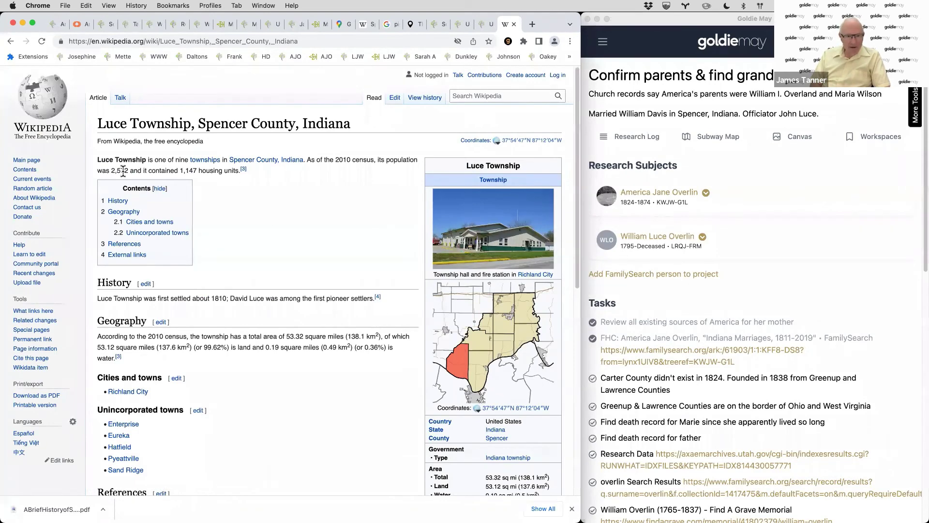
left_click_drag(110, 170, 155, 169)
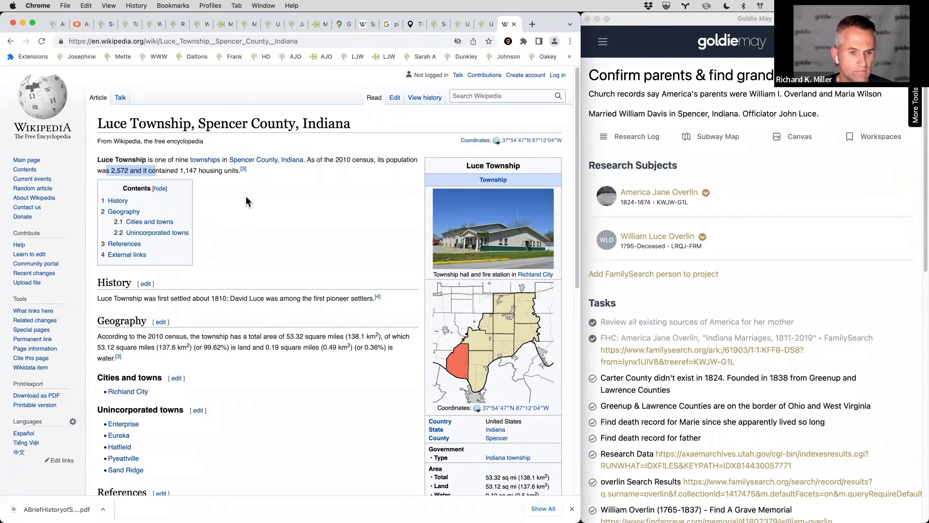
left_click(252, 194)
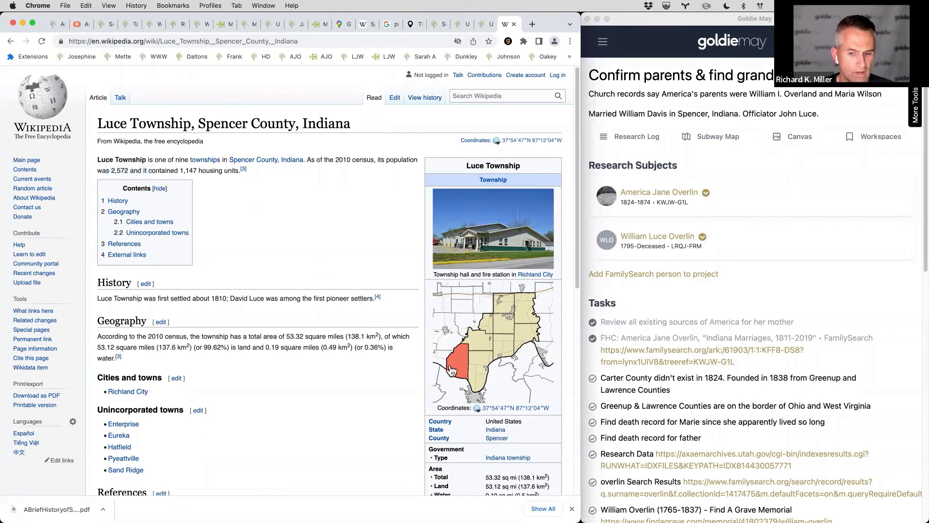
- Examine the Luce Township article's location map, references and Spencer County communities table to see where the township lies
scroll(411, 364, "down", 5)
scroll(410, 361, "up", 2)
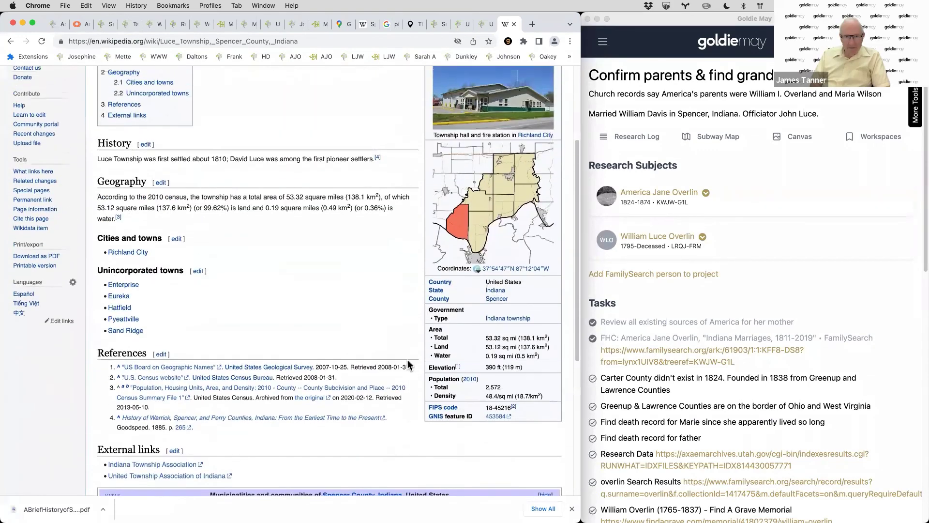
left_click_drag(407, 359, 411, 375)
scroll(411, 362, "down", 3)
scroll(428, 392, "down", 2)
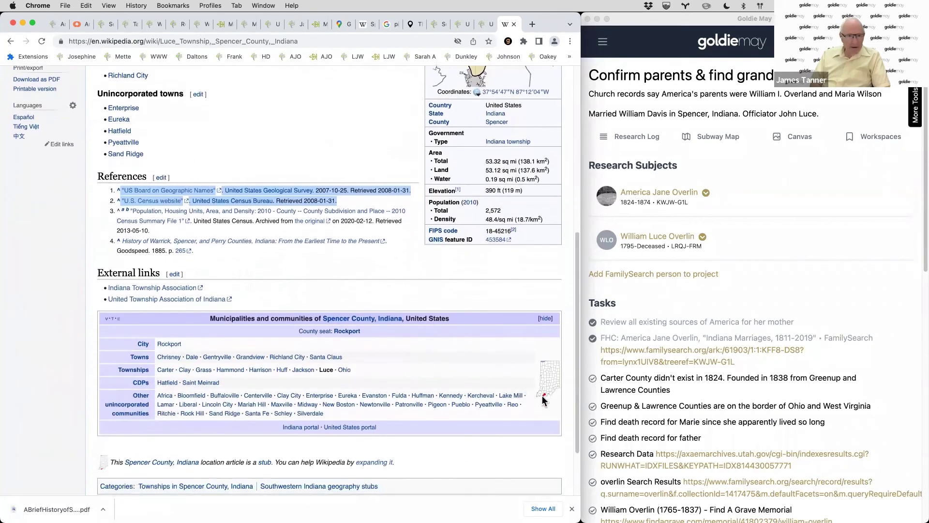
scroll(546, 405, "up", 1)
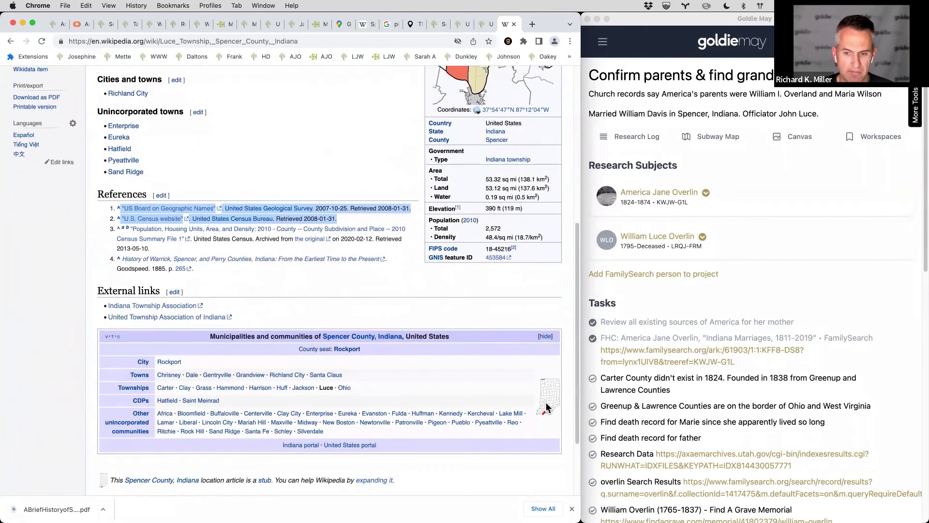
scroll(546, 407, "up", 4)
scroll(545, 403, "up", 2)
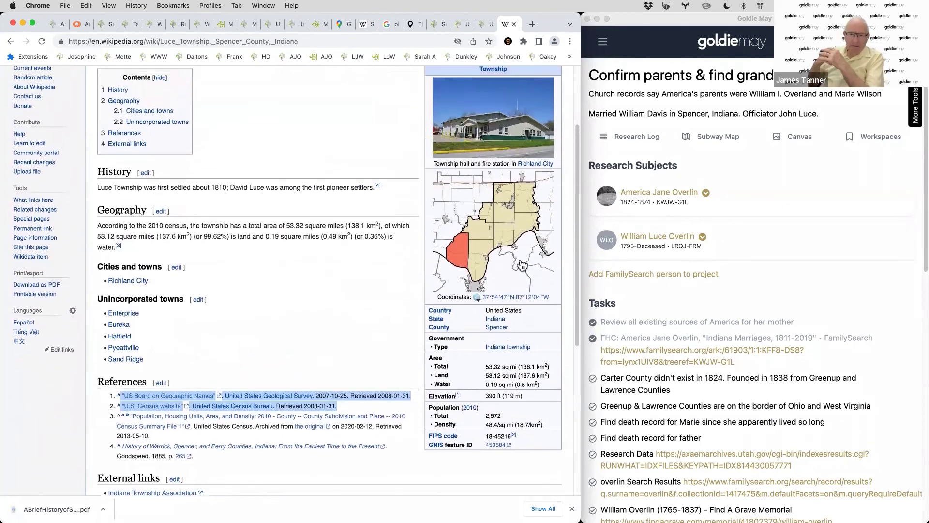
scroll(362, 184, "up", 3)
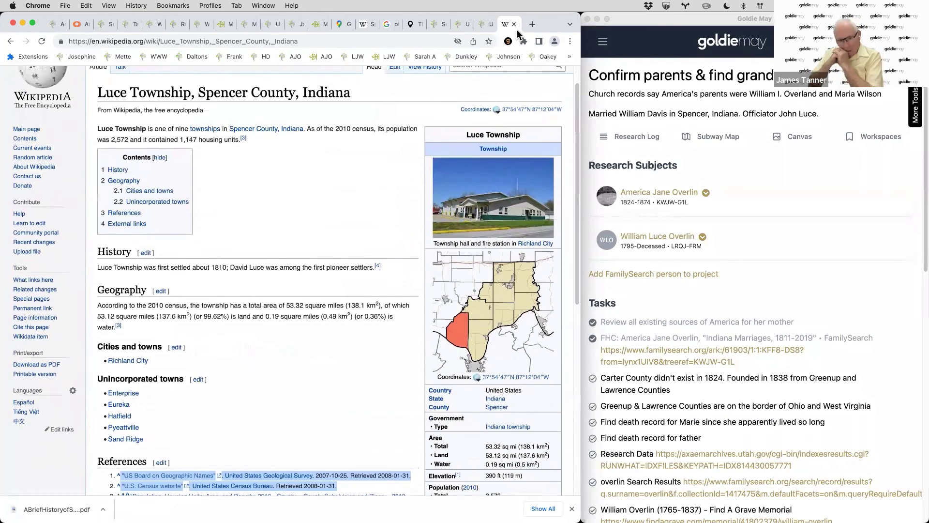
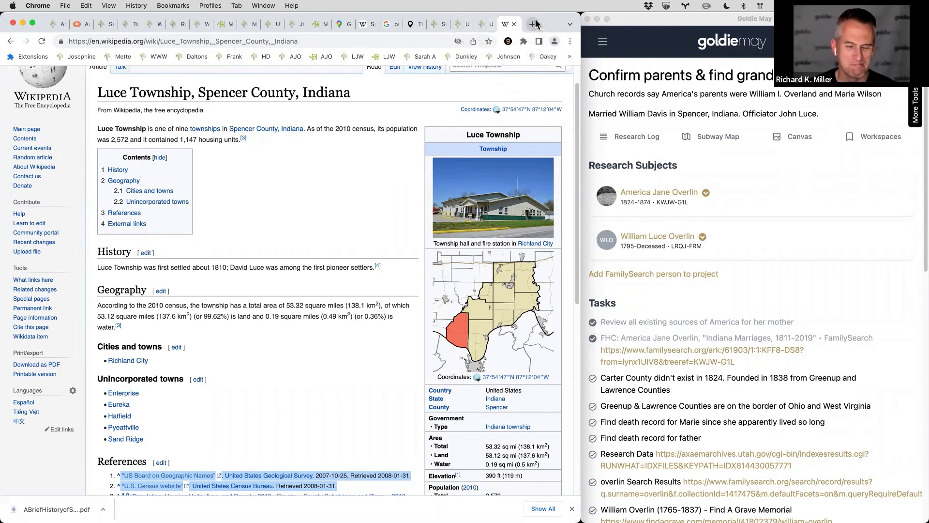
- Recheck the age columns and surname entries on the 1830 census image, and return to the Luce Township Wikipedia article
left_click(459, 30)
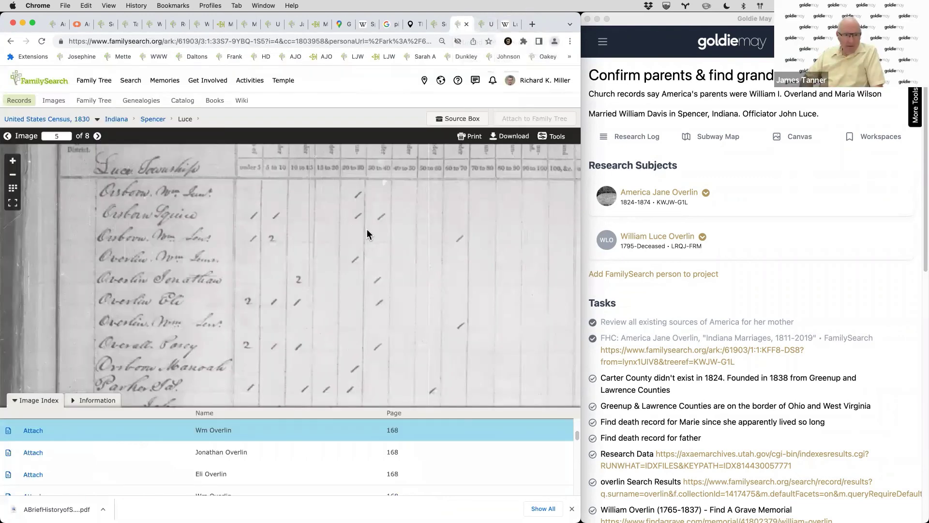
left_click_drag(227, 332, 224, 286)
scroll(218, 351, "up", 5)
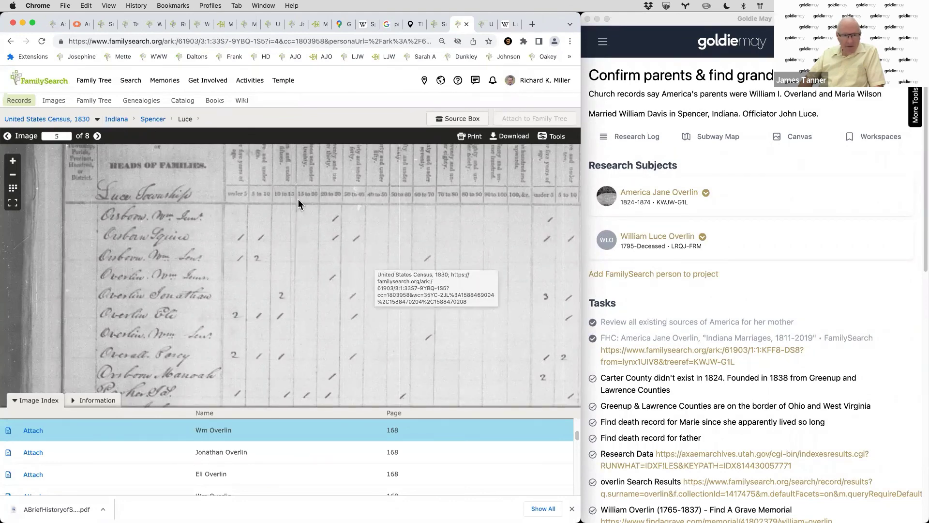
left_click(507, 24)
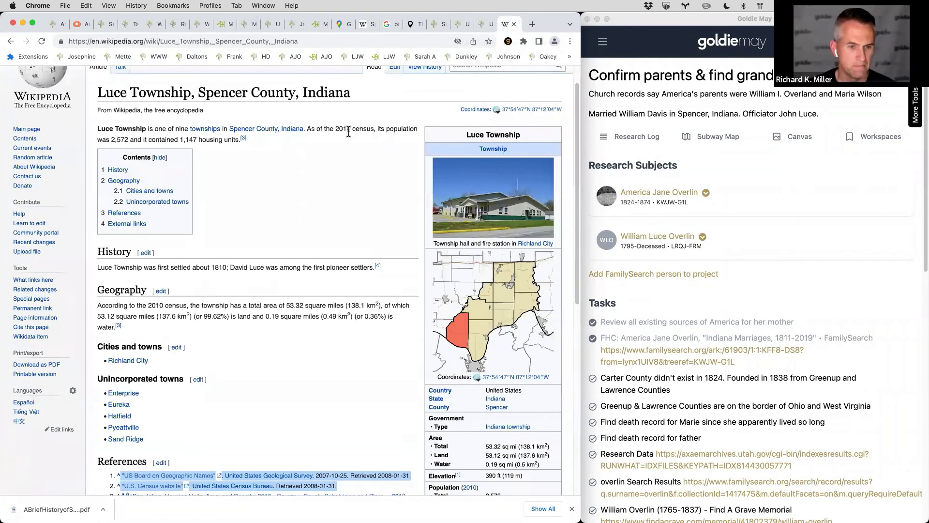
scroll(327, 144, "up", 1)
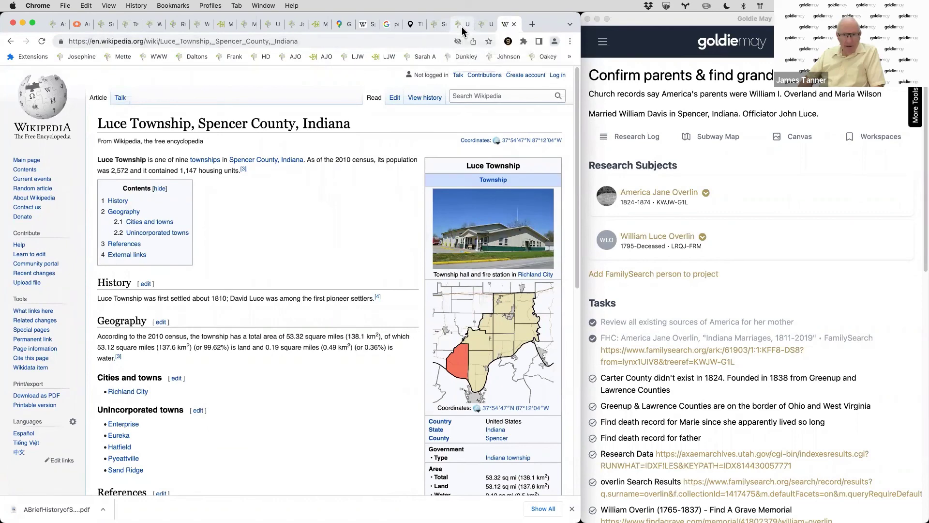
- Search Google for "history of luce township indiana" and open both Genealogy Trails results and the Luce Township schools history in separate tabs
key("super+t")
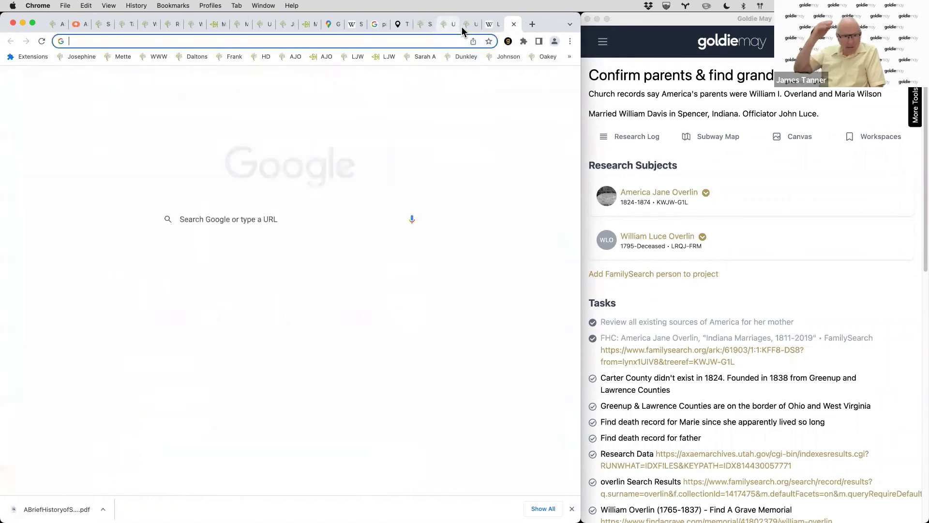
type("history of luce township indiana")
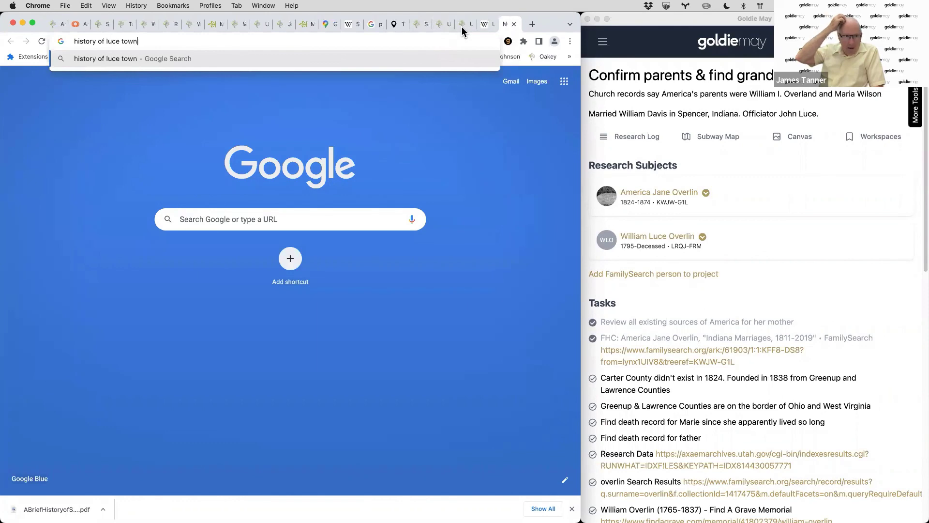
key("Return")
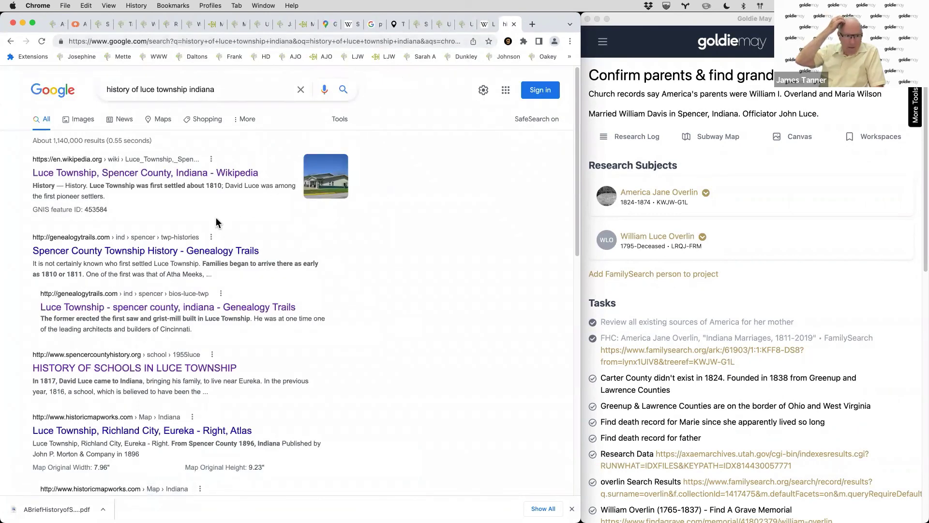
left_click(148, 252, "super")
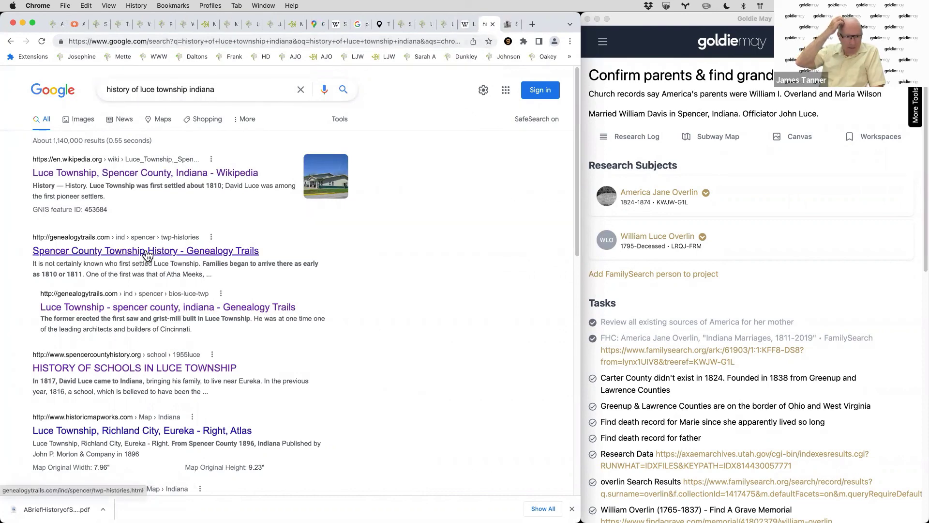
left_click(157, 310, "super")
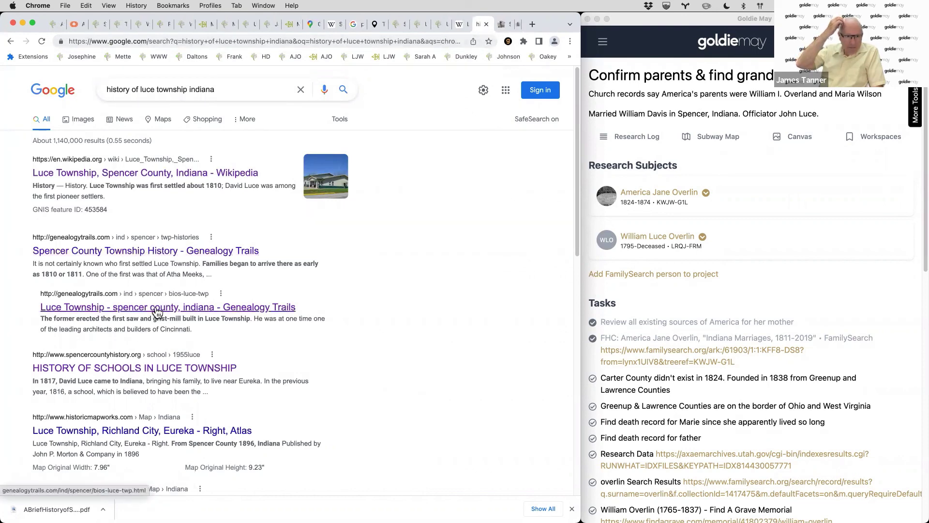
left_click(163, 368, "super")
left_click(163, 368)
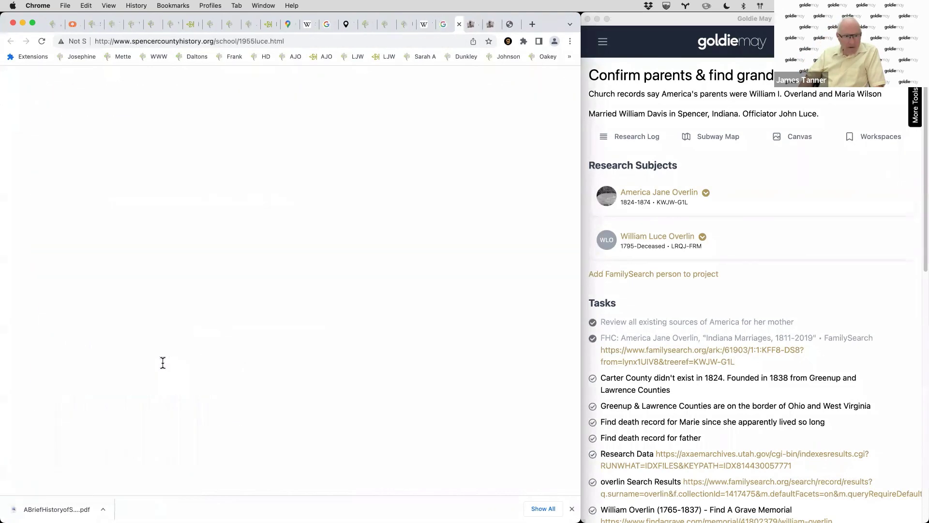
- View the Genealogy Trails township history of Spencer County and search its text for the daughter's husband's surname
key("ctrl+Tab")
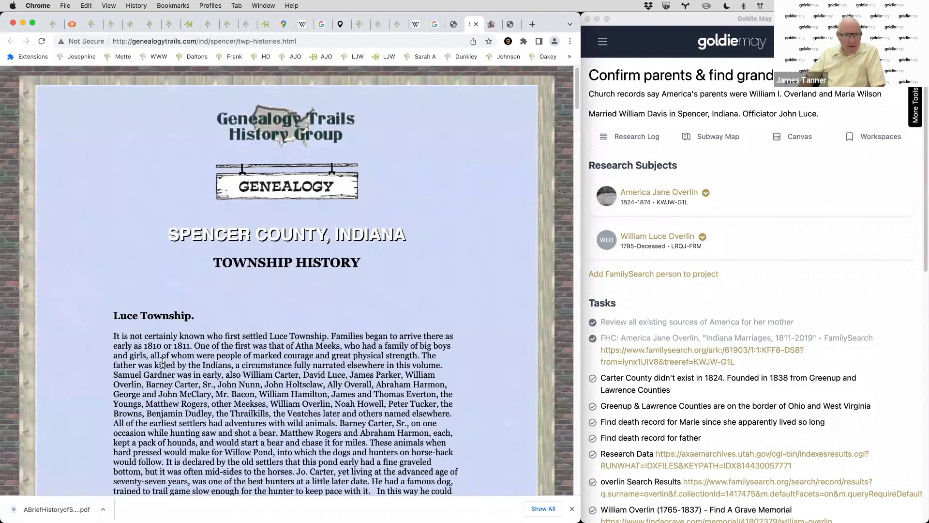
scroll(163, 363, "down", 5)
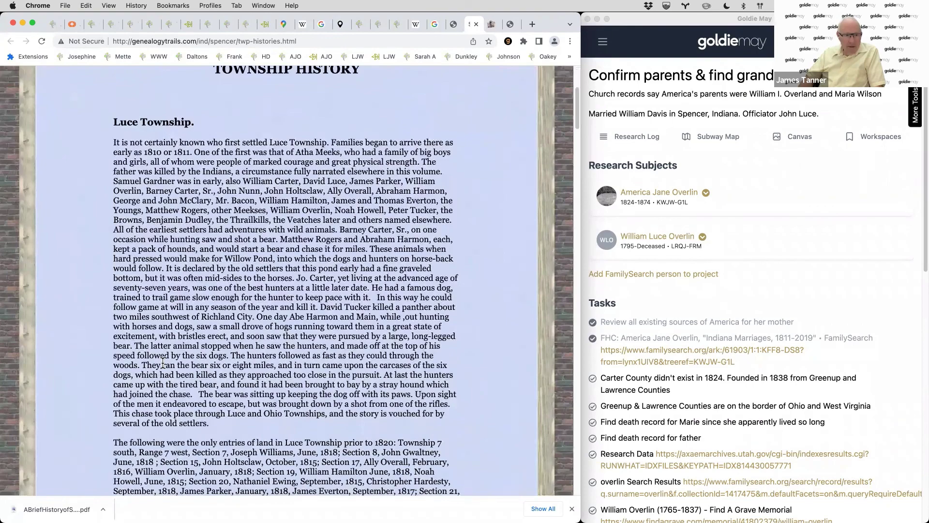
key("super+f")
type("davis")
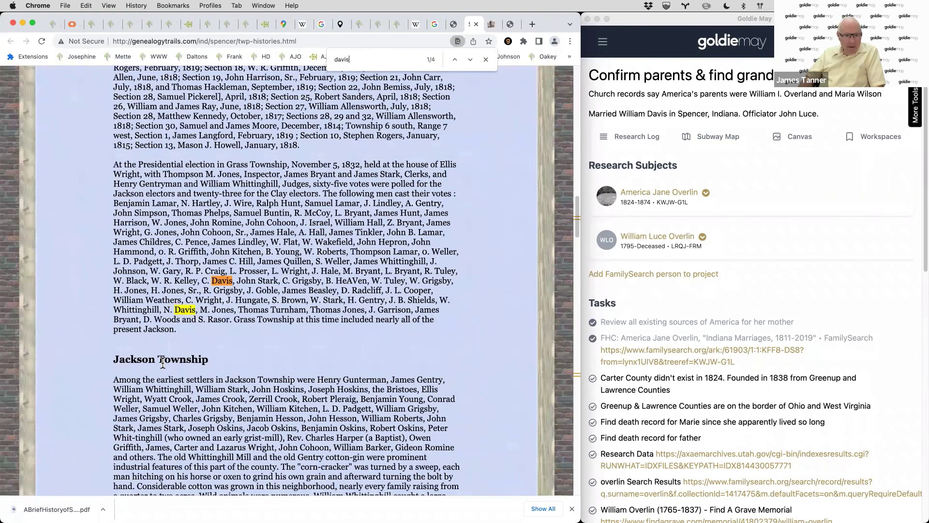
scroll(163, 363, "up", 20)
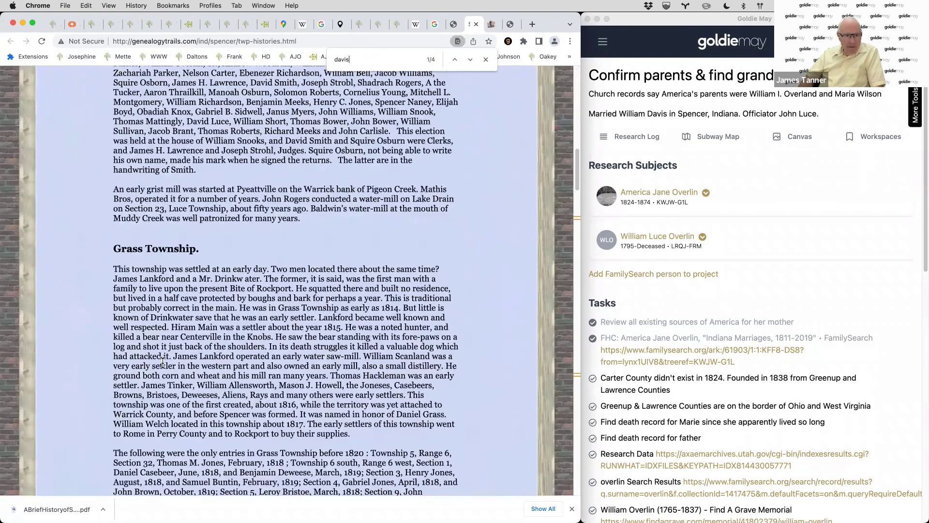
- Search the township history for "over" and highlight the first mention of the father's name in the Luce Township section
key("super+f")
type("over")
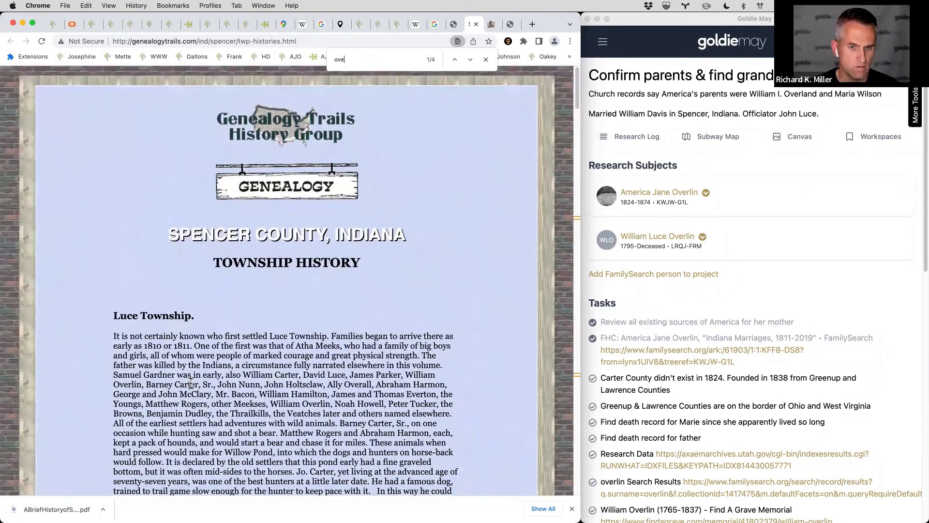
key("super+g")
key("super+g")
key("super+g")
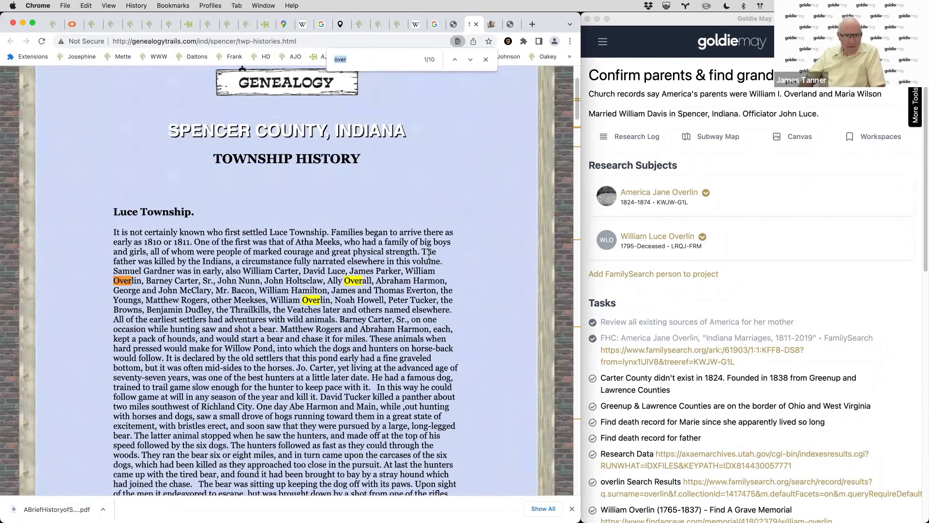
left_click_drag(407, 271, 143, 280)
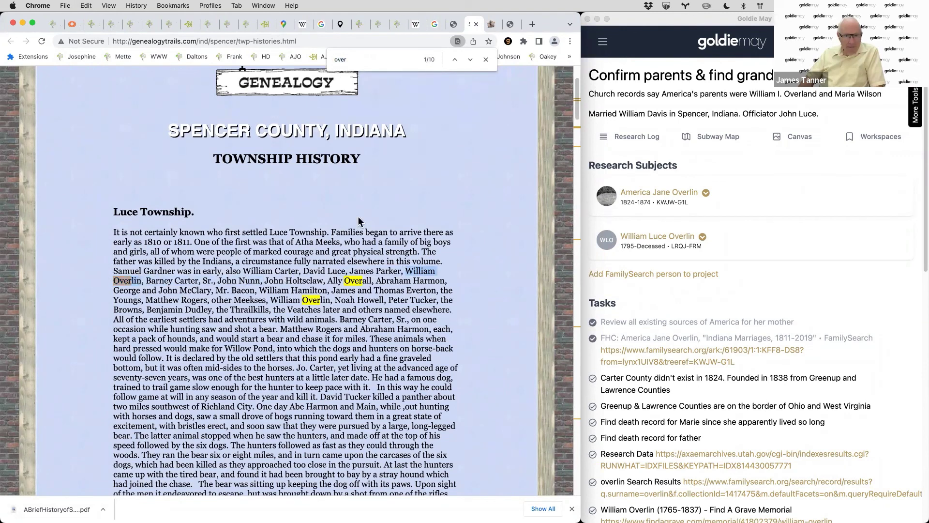